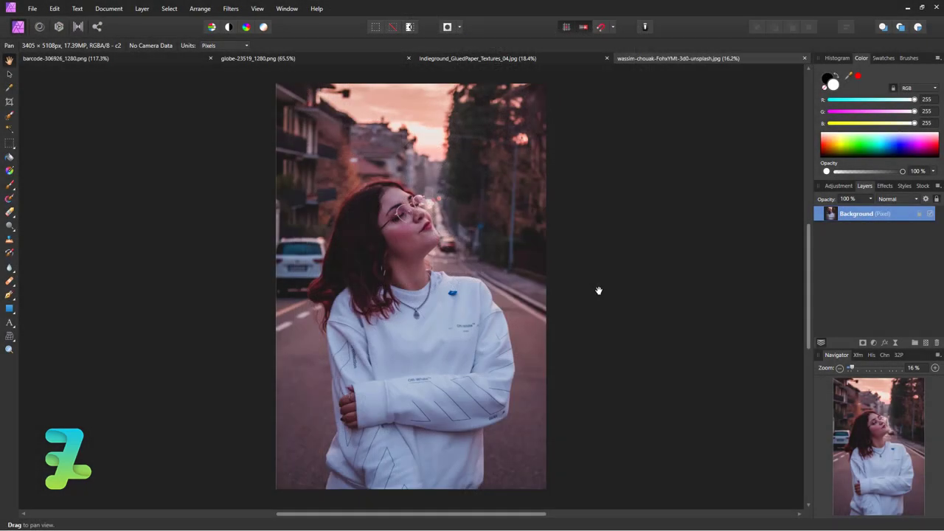
Create a 61 × 91 cm, 300 DPI, RGB/16 document, then go back to the portrait tab.
{"action": "left_click", "coordinate": [32, 8]}
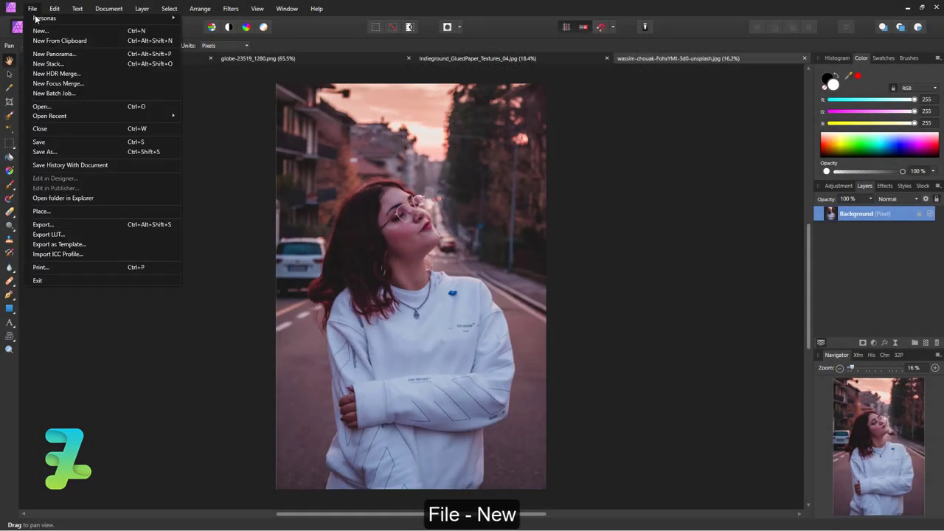
{"action": "left_click", "coordinate": [41, 29]}
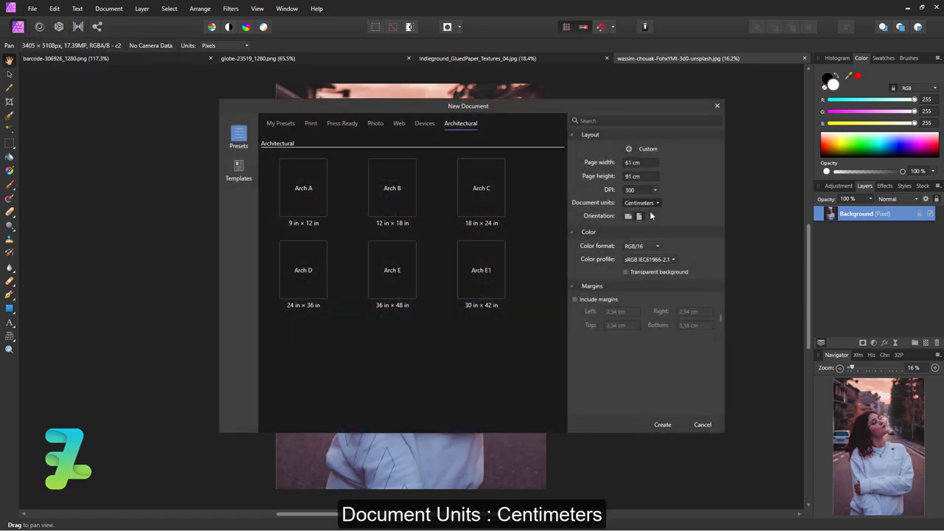
{"action": "left_click", "coordinate": [642, 203]}
{"action": "left_click", "coordinate": [638, 203]}
{"action": "left_click", "coordinate": [629, 163]}
{"action": "left_click", "coordinate": [635, 178]}
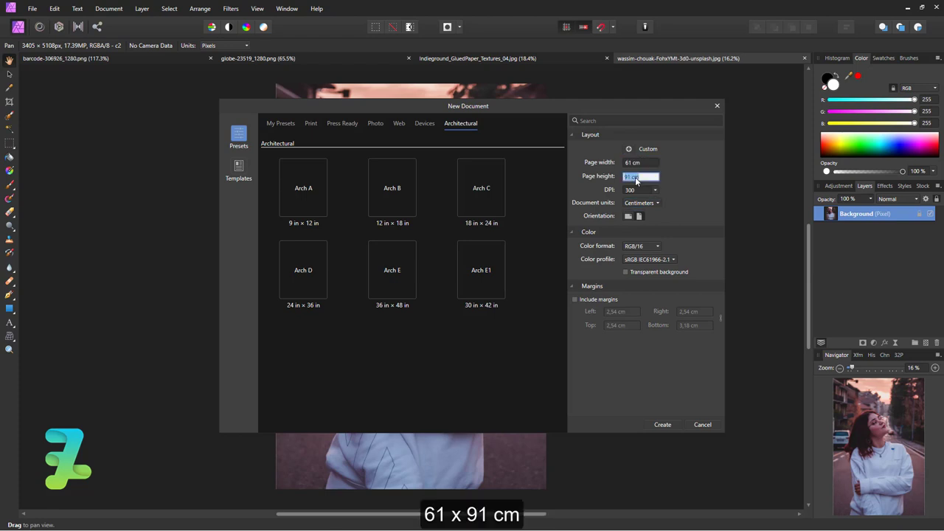
{"action": "left_click", "coordinate": [639, 192]}
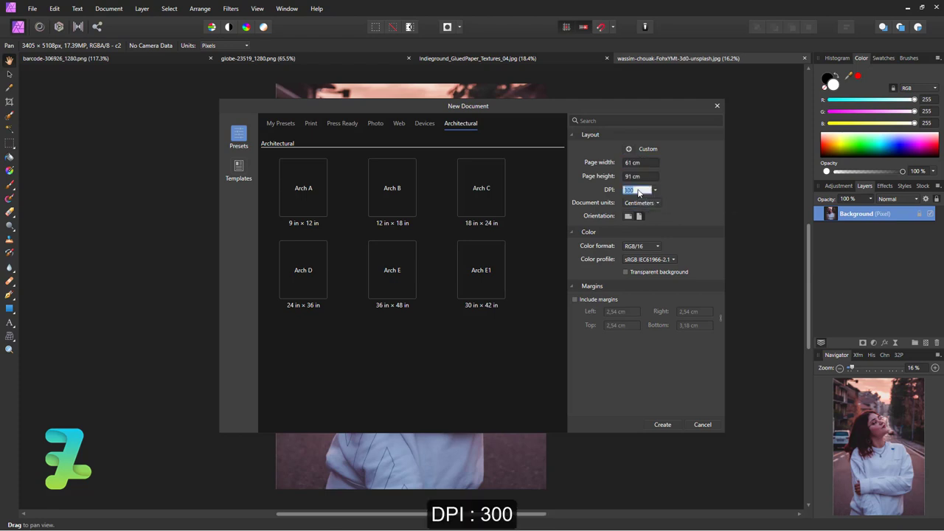
{"action": "left_click", "coordinate": [641, 246]}
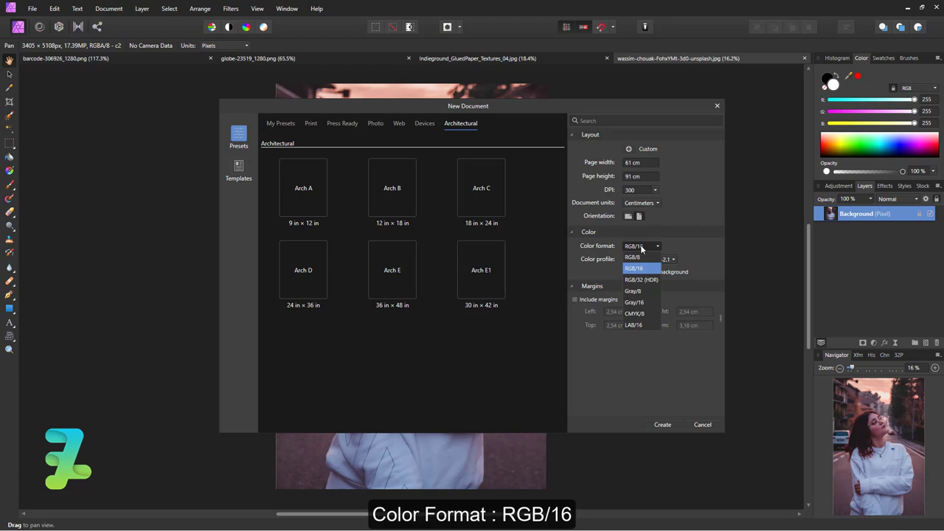
{"action": "left_click", "coordinate": [670, 425]}
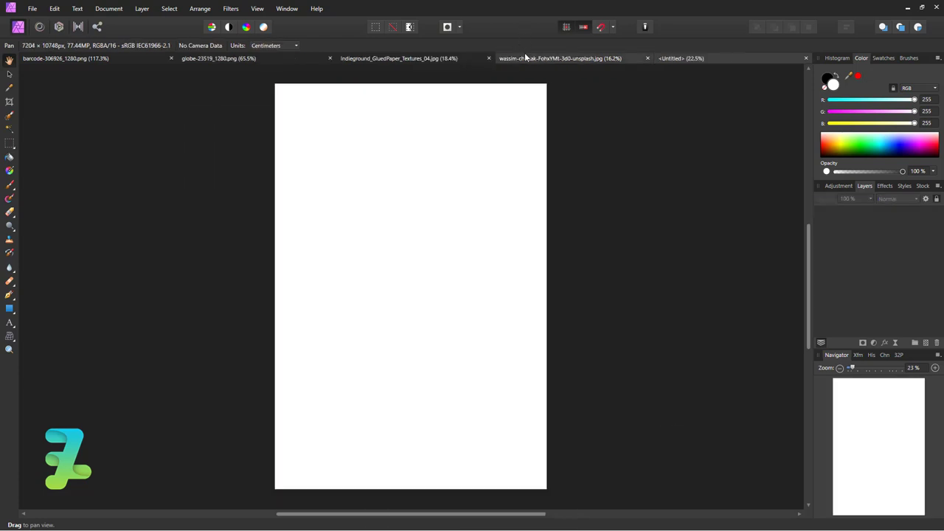
{"action": "left_click", "coordinate": [526, 58]}
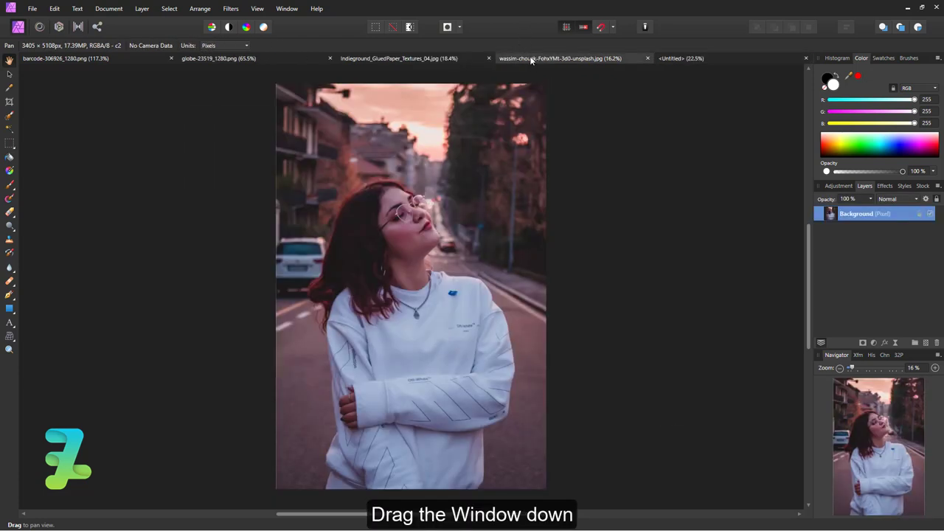
Unlock the portrait's Background, copy it onto the Untitled page, and close the original unsaved.
{"action": "left_click_drag", "start_coordinate": [531, 58], "coordinate": [502, 199]}
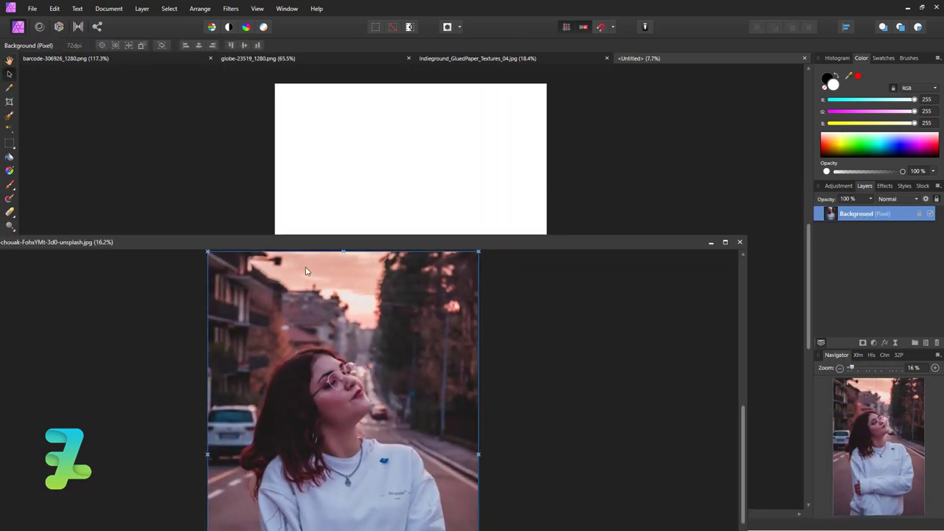
{"action": "left_click_drag", "start_coordinate": [499, 198], "coordinate": [299, 279]}
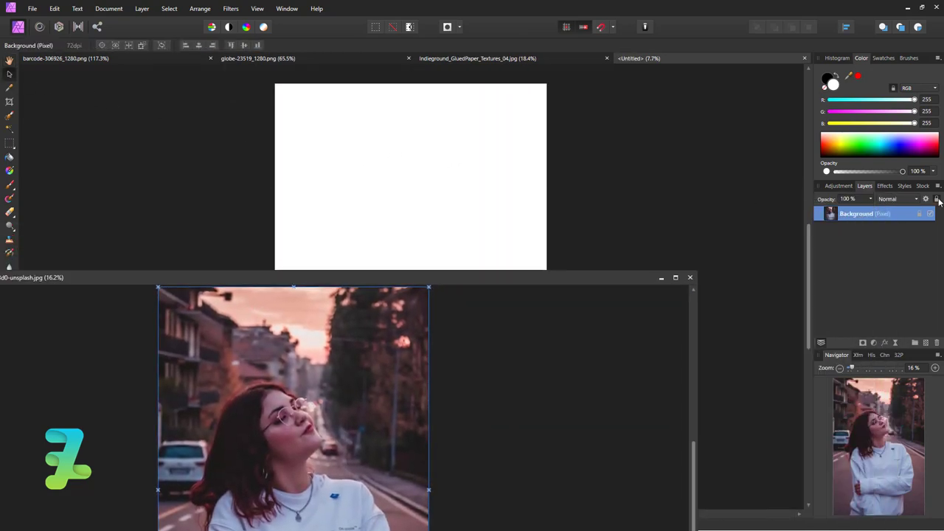
{"action": "left_click", "coordinate": [937, 200]}
{"action": "left_click_drag", "start_coordinate": [625, 199], "coordinate": [458, 200]}
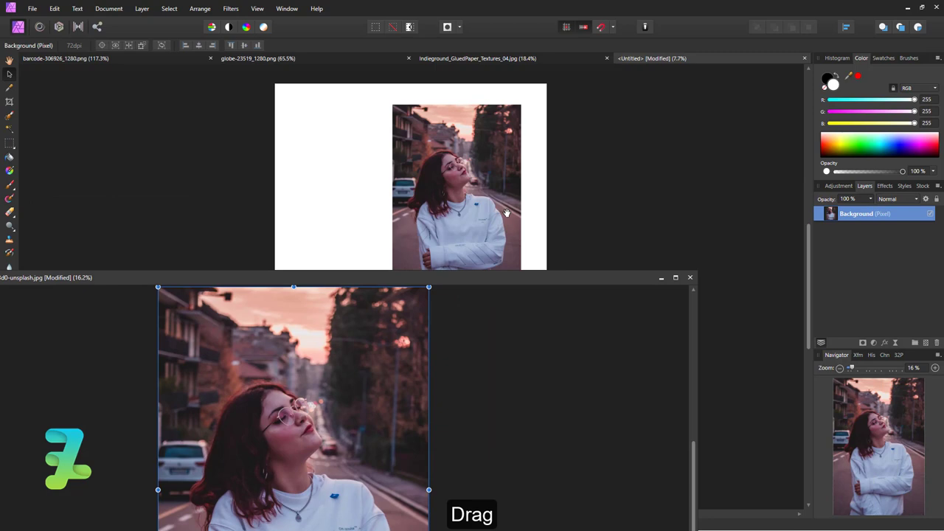
{"action": "left_click", "coordinate": [689, 278]}
{"action": "left_click", "coordinate": [468, 277]}
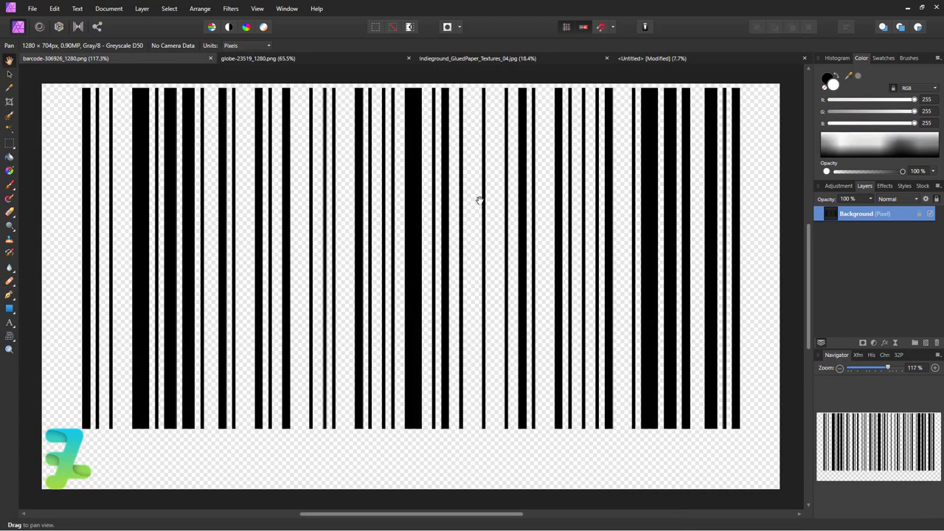
{"action": "left_click", "coordinate": [659, 58]}
Move the portrait toward the page's upper left and enlarge it to about 33 × 50 cm.
{"action": "left_click", "coordinate": [8, 74]}
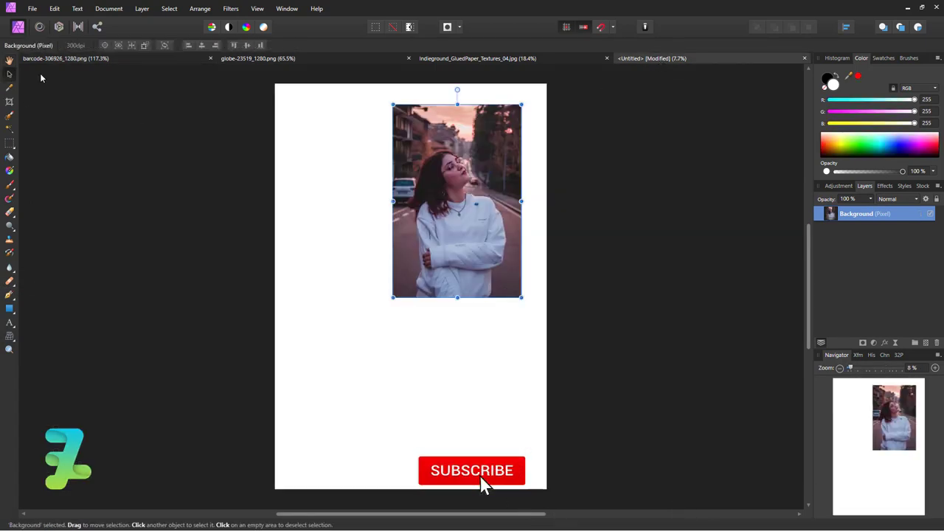
{"action": "mouse_move", "coordinate": [438, 159]}
{"action": "left_mouse_down"}
{"action": "mouse_move", "coordinate": [331, 151]}
{"action": "mouse_move", "coordinate": [341, 163]}
{"action": "left_mouse_up"}
{"action": "left_click_drag", "start_coordinate": [425, 301], "coordinate": [460, 355]}
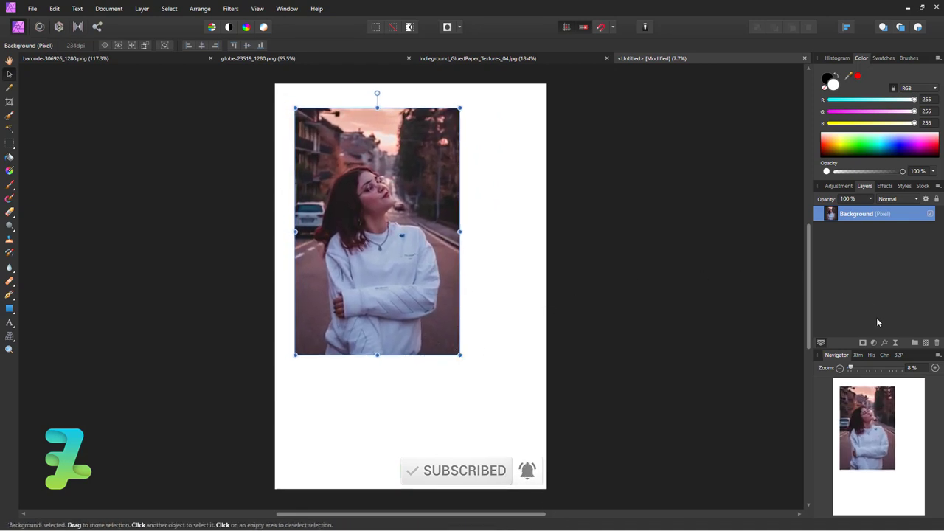
Add an HSL adjustment with Saturation Shift −100% and nest it inside the photo layer.
{"action": "left_click", "coordinate": [840, 186]}
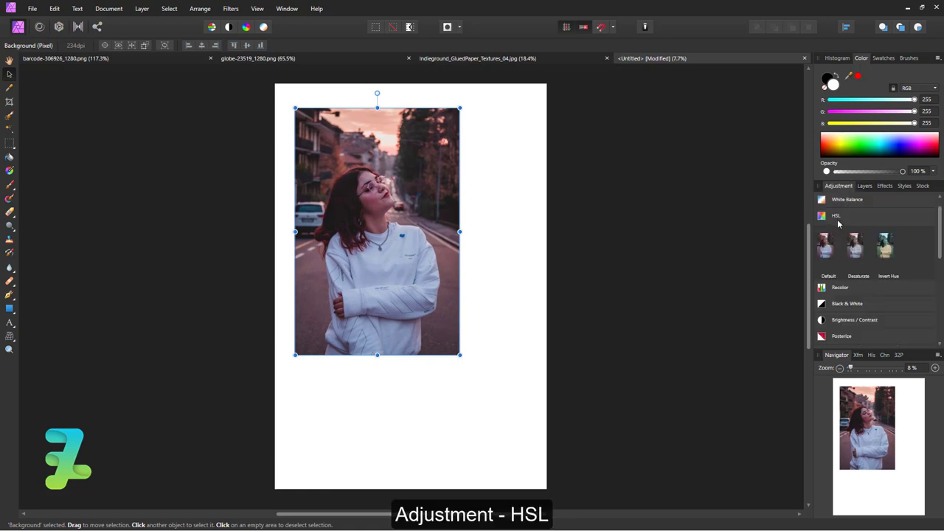
{"action": "left_click", "coordinate": [832, 215]}
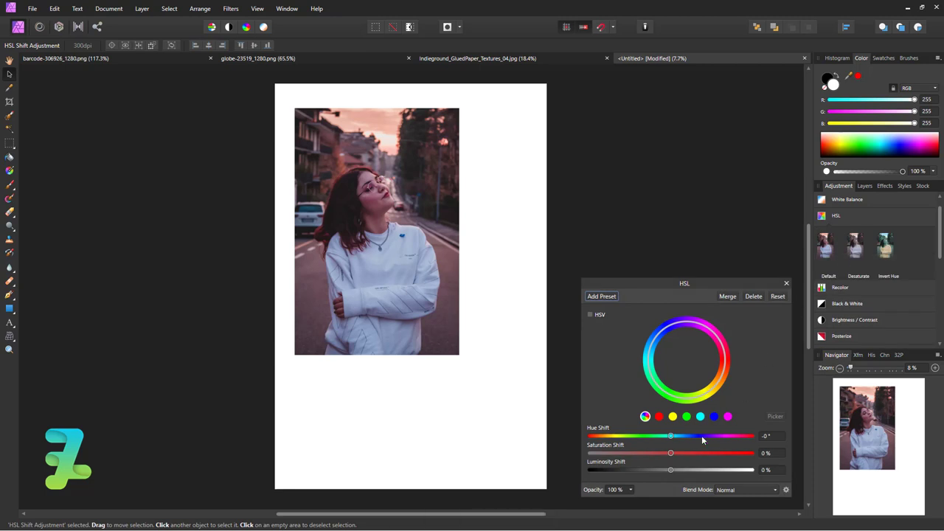
{"action": "left_click_drag", "start_coordinate": [670, 455], "coordinate": [572, 467]}
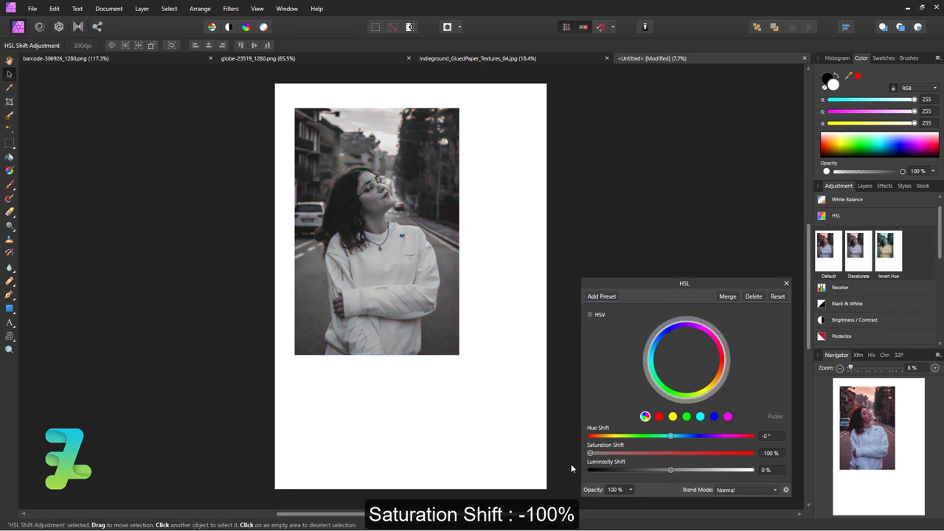
{"action": "left_click", "coordinate": [786, 284]}
{"action": "left_click", "coordinate": [865, 186]}
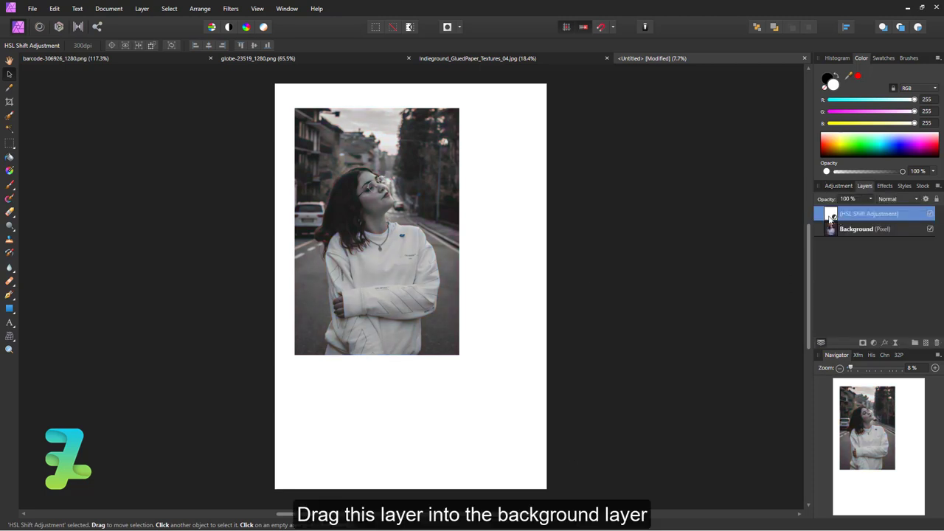
{"action": "left_click_drag", "start_coordinate": [832, 214], "coordinate": [834, 231]}
{"action": "left_click", "coordinate": [865, 213]}
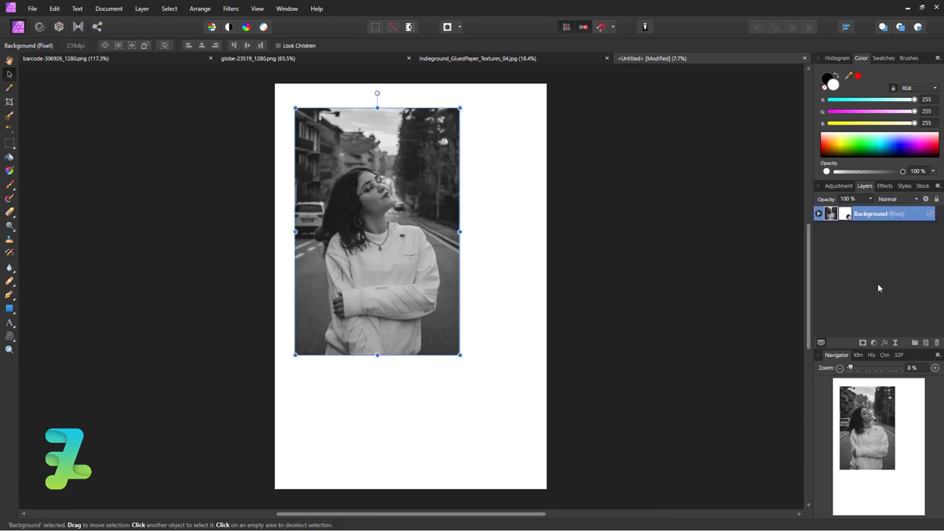
Start an artistic text box below the photo, set to 288 pt Roboto Black.
{"action": "left_click", "coordinate": [9, 323]}
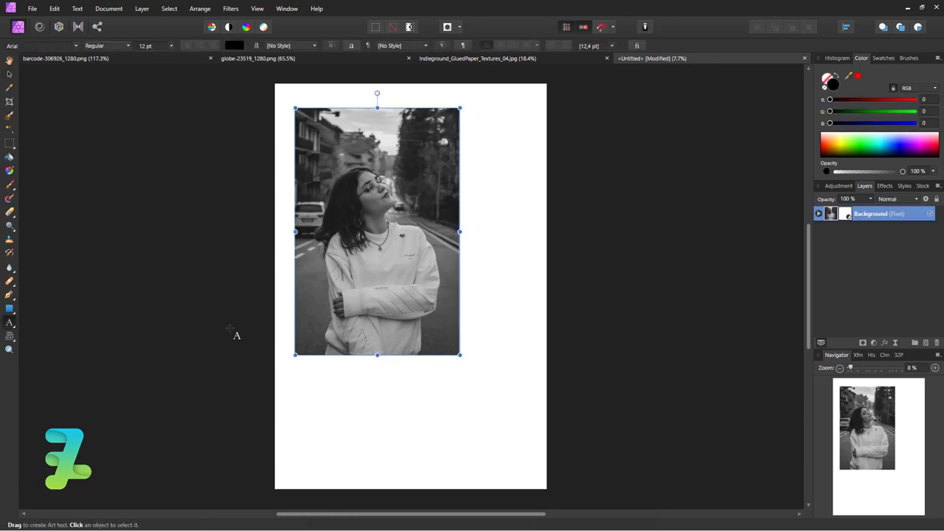
{"action": "left_click", "coordinate": [404, 391]}
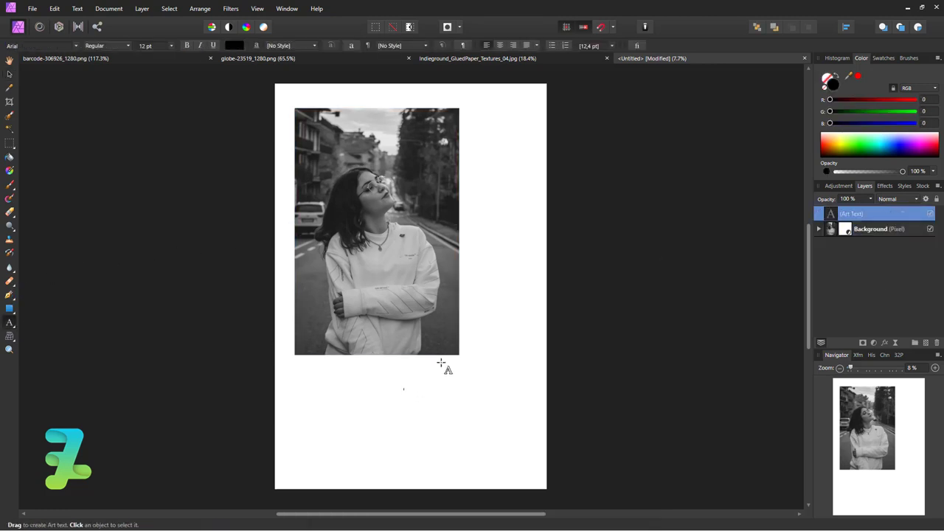
{"action": "left_click", "coordinate": [171, 46]}
{"action": "left_click", "coordinate": [145, 225]}
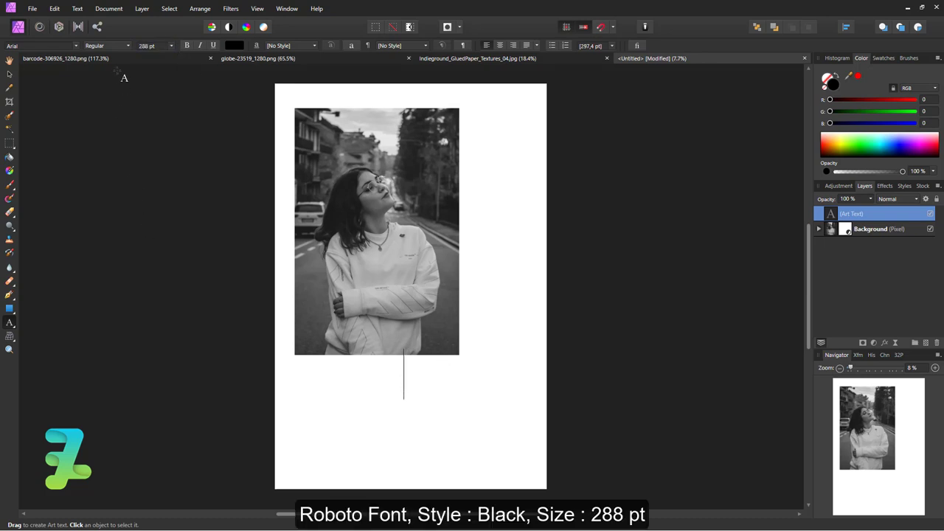
{"action": "left_click", "coordinate": [76, 47]}
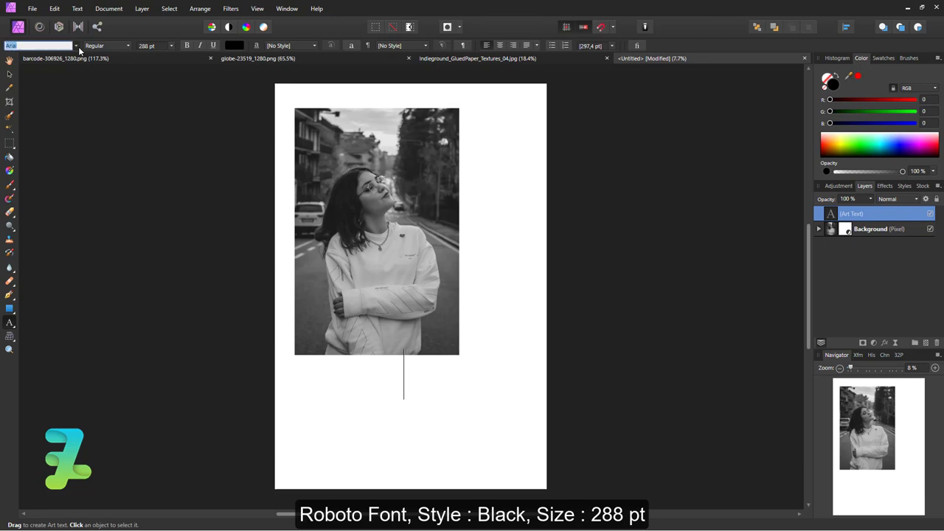
{"action": "left_click", "coordinate": [75, 46]}
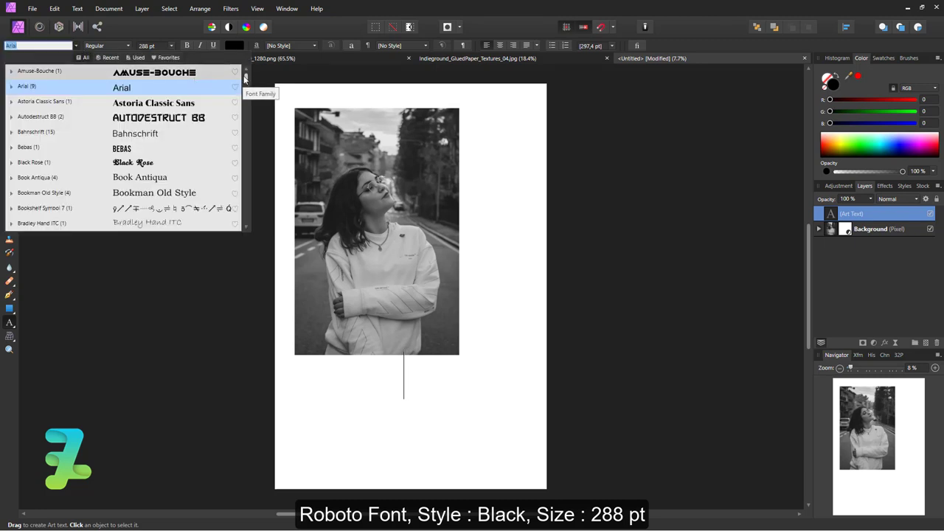
{"action": "left_click_drag", "start_coordinate": [246, 79], "coordinate": [246, 184]}
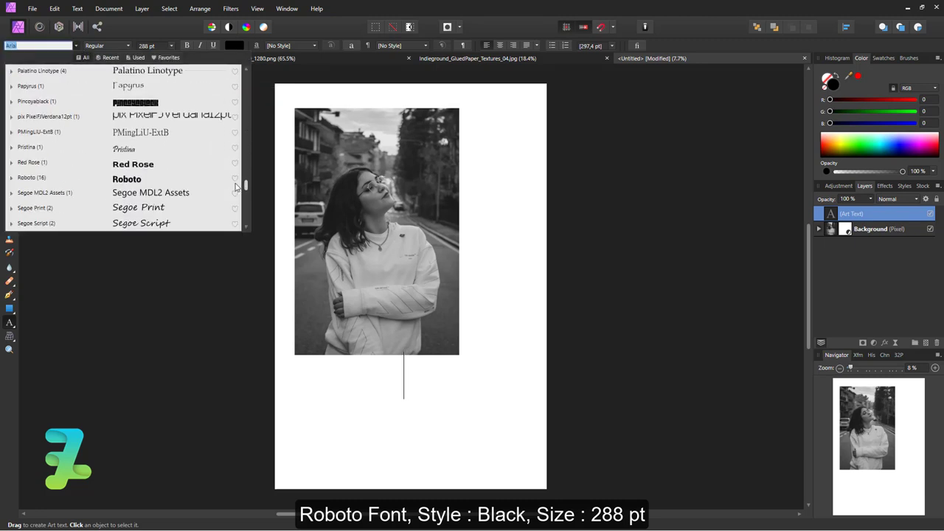
{"action": "left_click", "coordinate": [169, 180]}
Type OFF-WHITE, then move it onto the photo's lower right and scale it to 187.7 pt.
{"action": "type", "text": "F"}
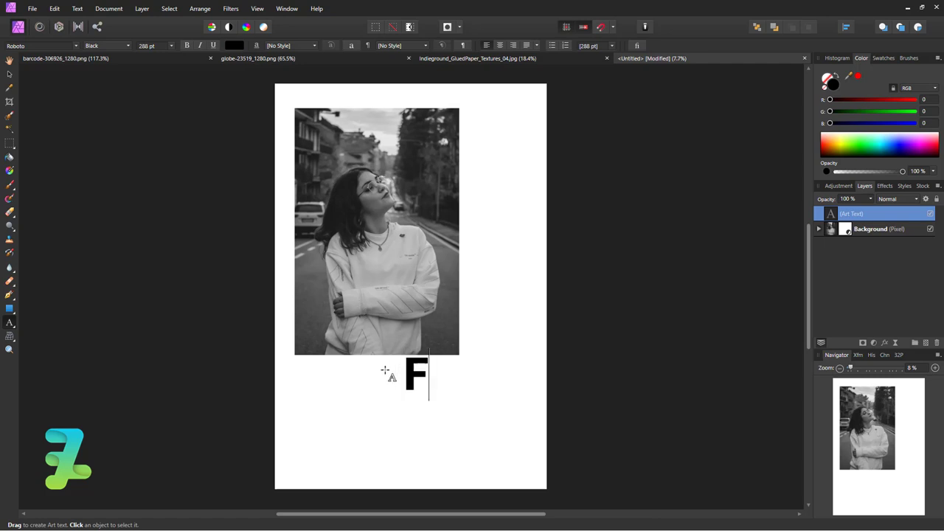
{"action": "key", "text": "BackSpace"}
{"action": "type", "text": "OFF-"}
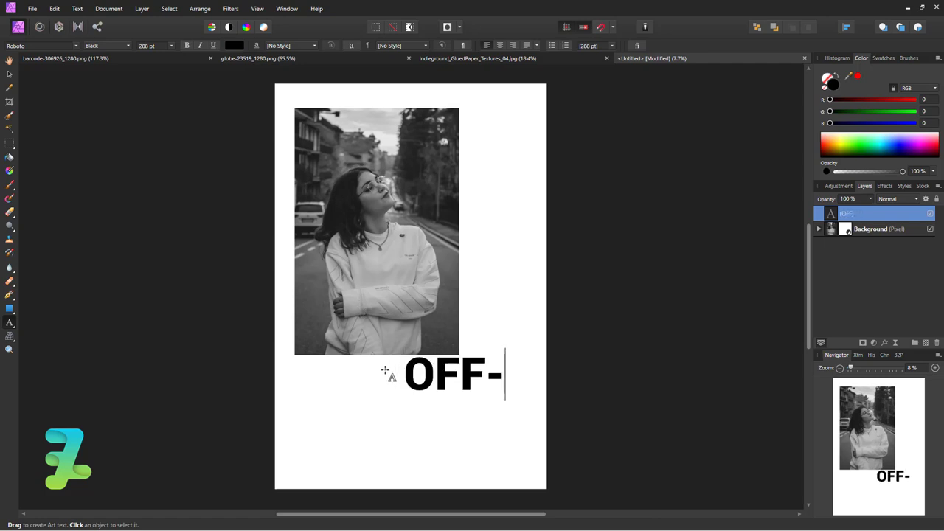
{"action": "type", "text": "WHIT"}
{"action": "key", "text": "Escape"}
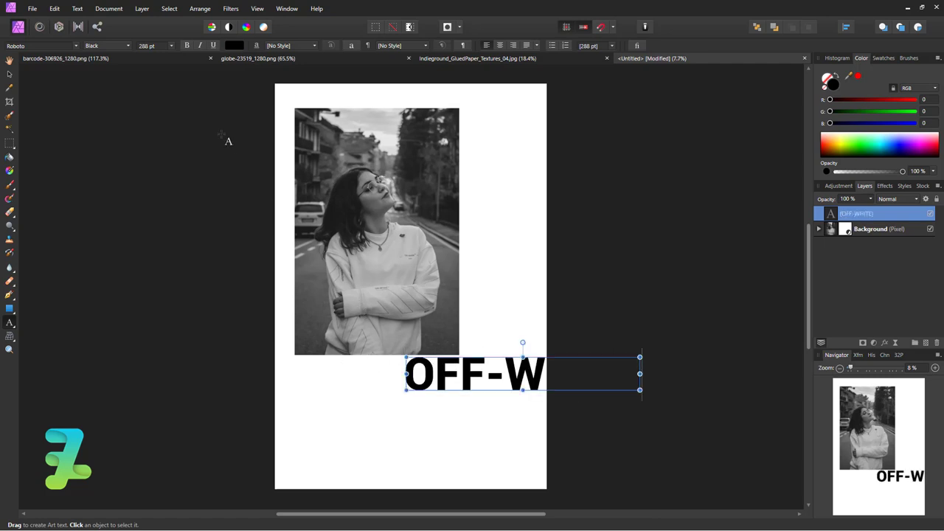
{"action": "left_click", "coordinate": [10, 74]}
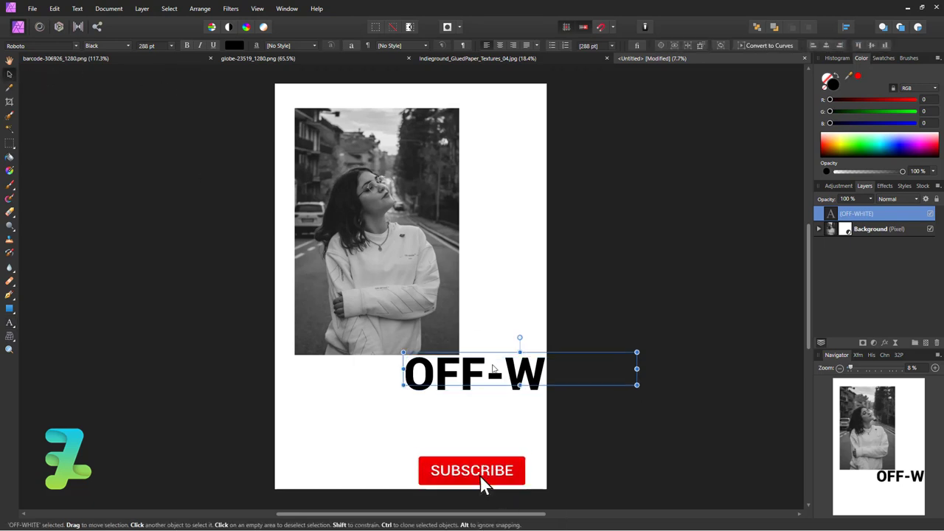
{"action": "left_click_drag", "start_coordinate": [493, 368], "coordinate": [437, 311]}
{"action": "mouse_move", "coordinate": [580, 327]}
{"action": "left_mouse_down"}
{"action": "mouse_move", "coordinate": [489, 325]}
{"action": "mouse_move", "coordinate": [520, 325]}
{"action": "mouse_move", "coordinate": [513, 313]}
{"action": "left_mouse_up"}
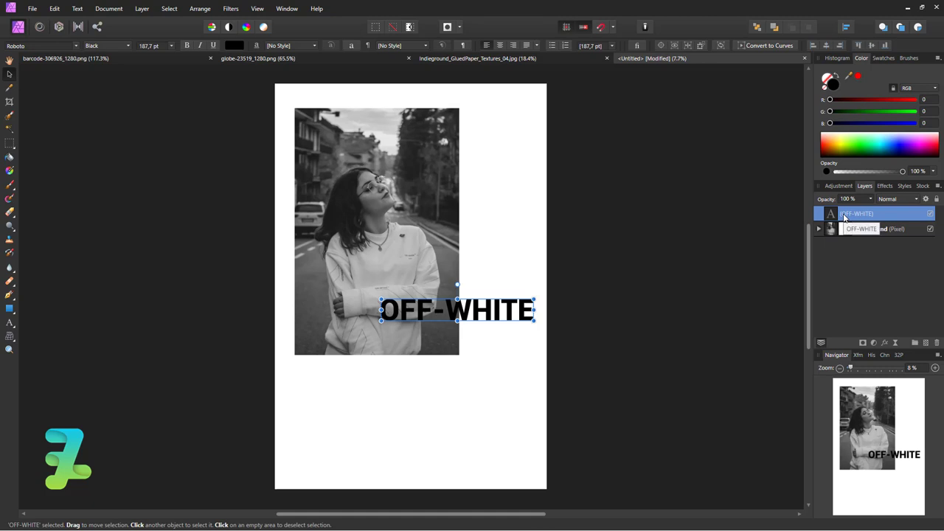
Duplicate the OFF-WHITE layer, mask the top copy to the photo's outline, and deselect.
{"action": "key", "text": "ctrl+j"}
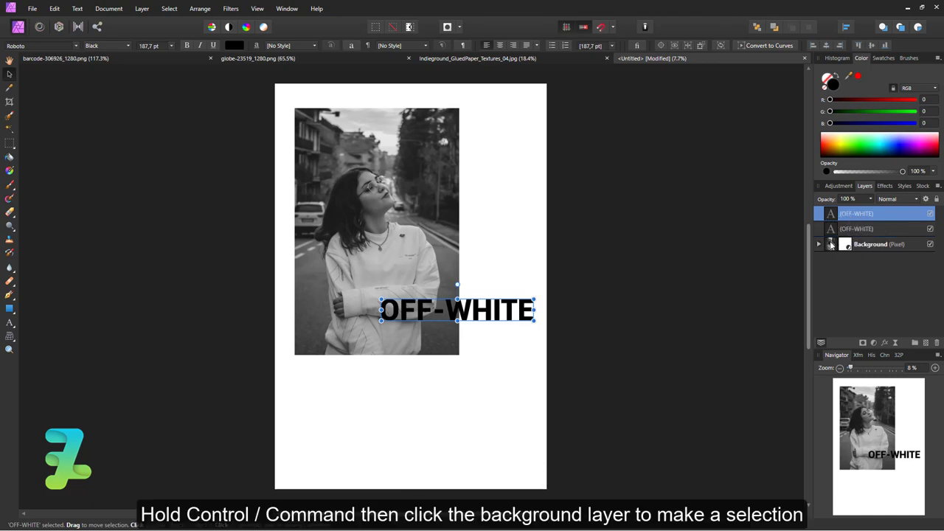
{"action": "left_click", "coordinate": [831, 245], "text": "ctrl"}
{"action": "left_click", "coordinate": [864, 342]}
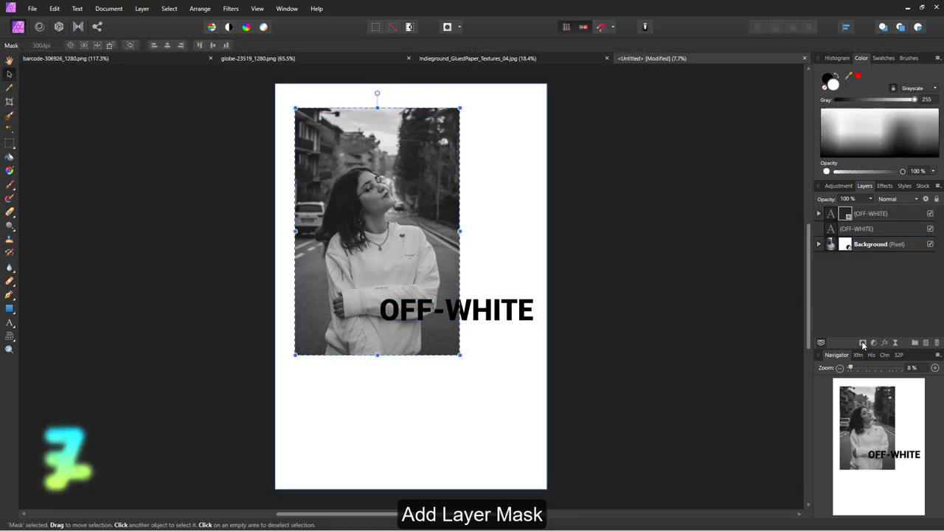
{"action": "key", "text": "ctrl+d"}
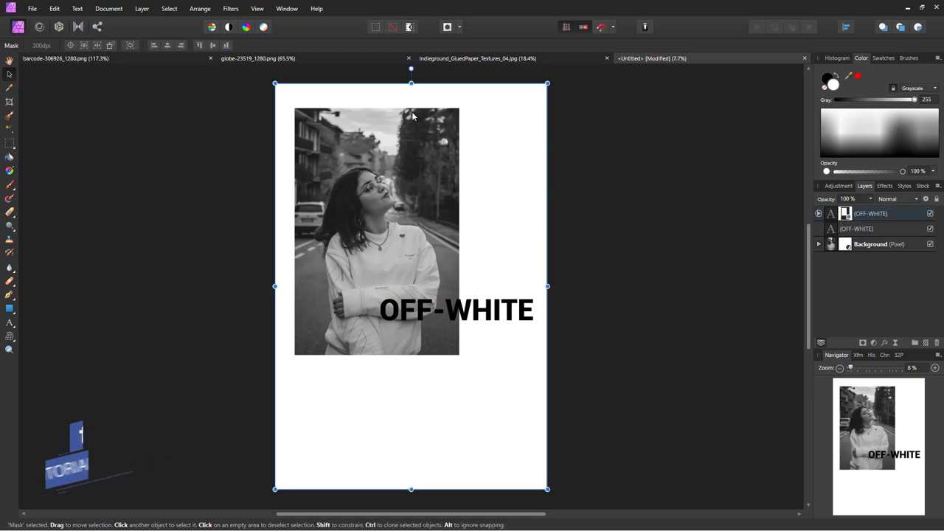
Set the masked OFF-WHITE copy's text fill to white (RGB 255,255,255) in Character.
{"action": "left_click", "coordinate": [829, 214]}
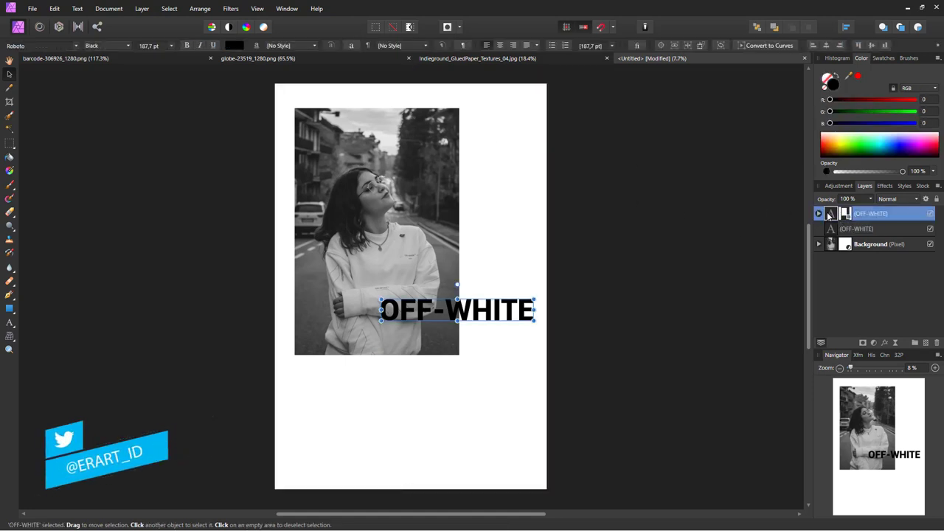
{"action": "left_click", "coordinate": [79, 9]}
{"action": "left_click", "coordinate": [97, 19]}
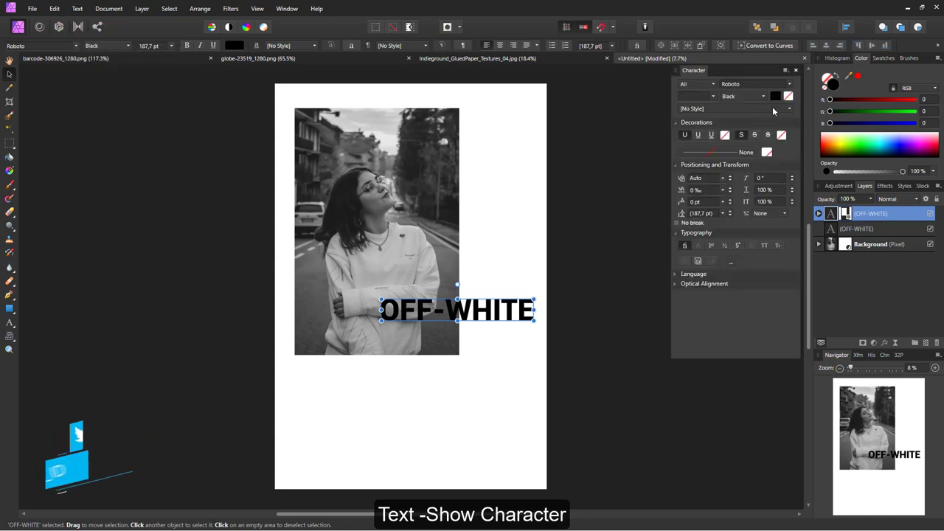
{"action": "left_click", "coordinate": [776, 97]}
{"action": "left_click_drag", "start_coordinate": [719, 184], "coordinate": [699, 179]}
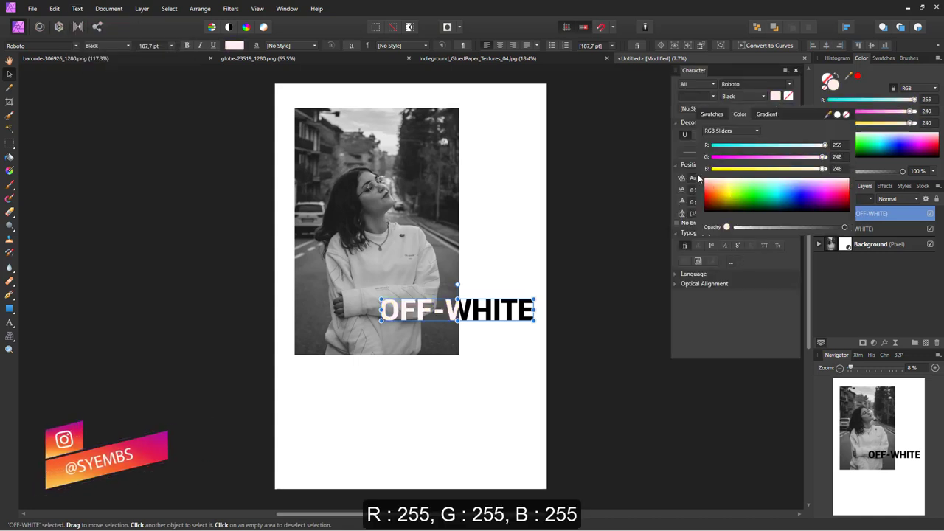
{"action": "left_click", "coordinate": [846, 116]}
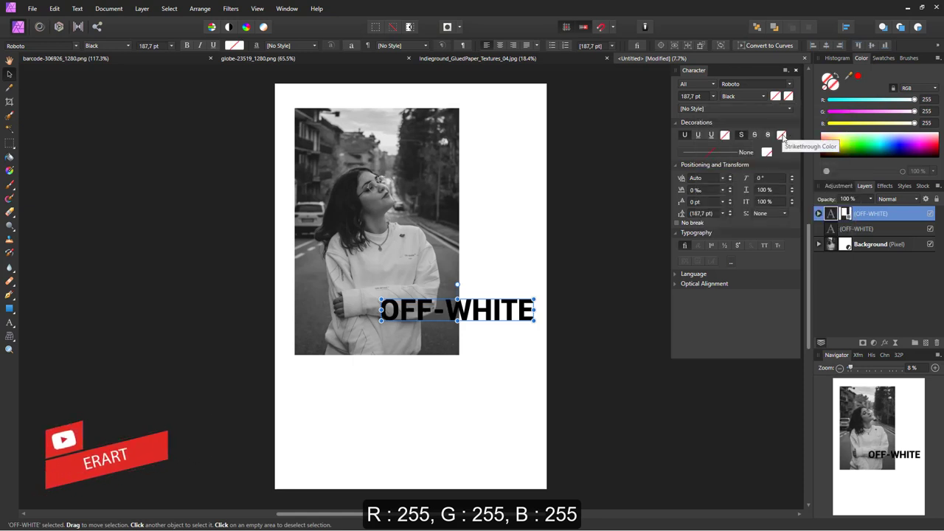
{"action": "left_click", "coordinate": [776, 96]}
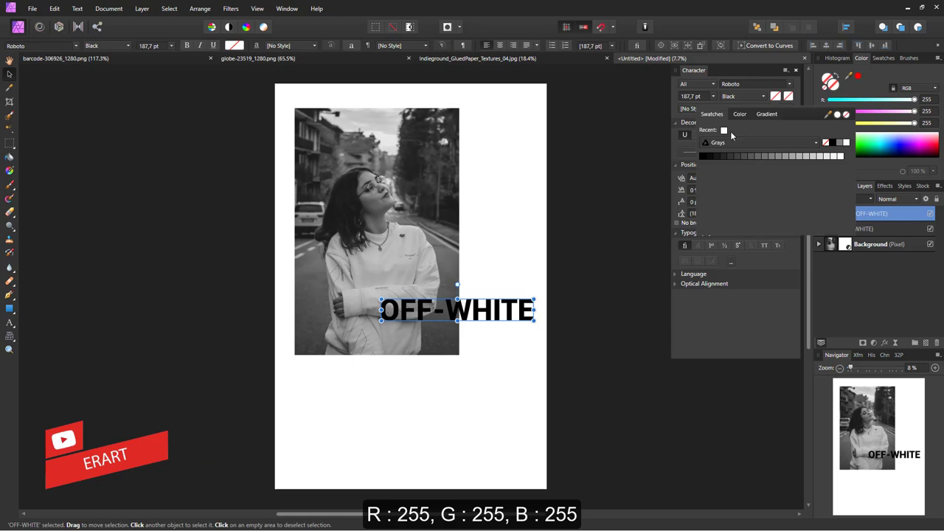
{"action": "left_click", "coordinate": [724, 131]}
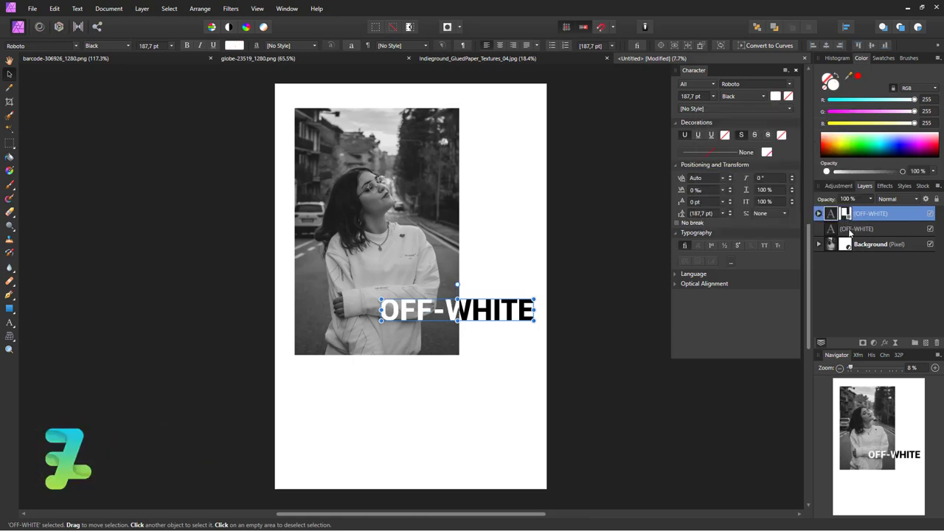
{"action": "left_click", "coordinate": [850, 231]}
Duplicate the black OFF-WHITE line to the top, shift it up, and repeat for four stepped rows.
{"action": "key", "text": "ctrl+j"}
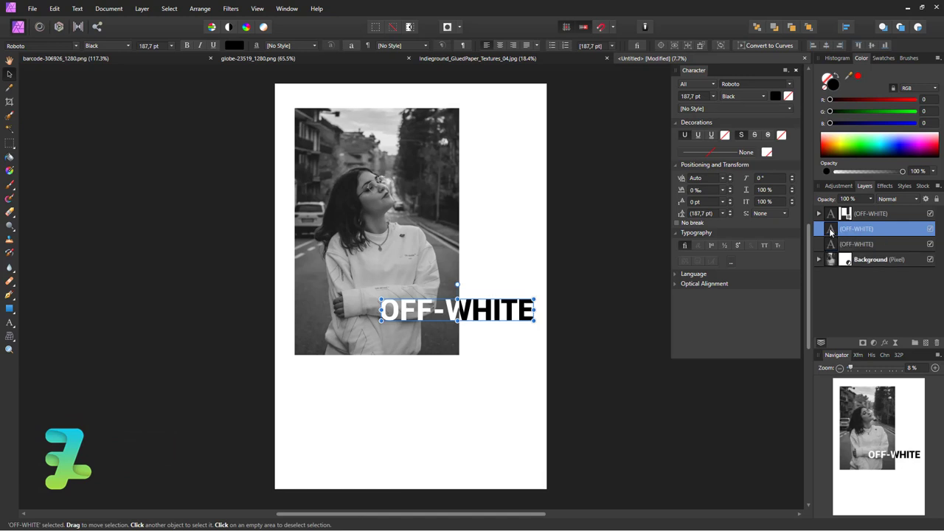
{"action": "left_click_drag", "start_coordinate": [850, 231], "coordinate": [836, 212]}
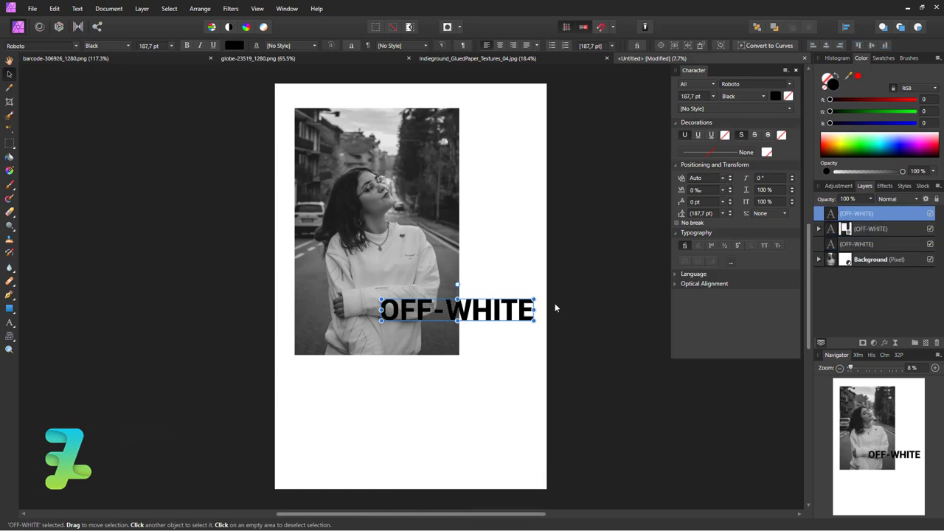
{"action": "left_click_drag", "start_coordinate": [521, 310], "coordinate": [525, 285]}
{"action": "key", "text": "ctrl+j"}
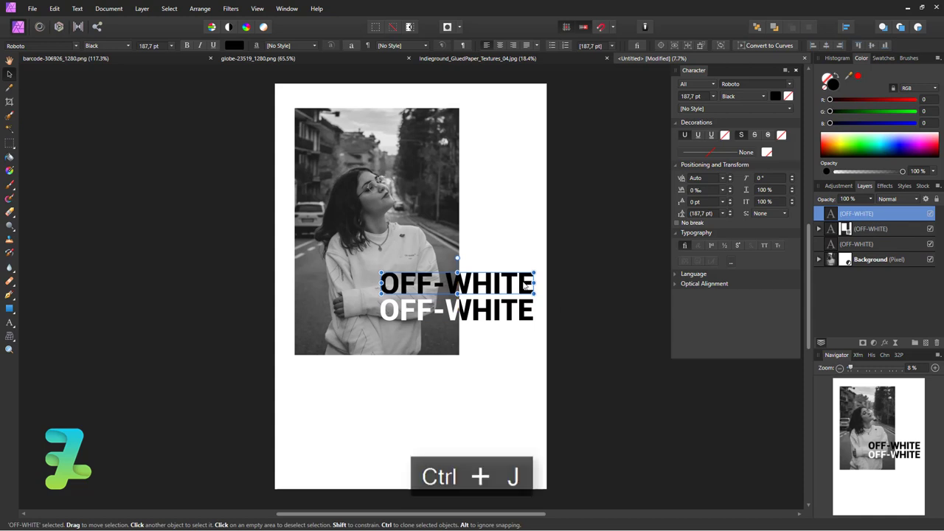
{"action": "key", "text": "ctrl+j"}
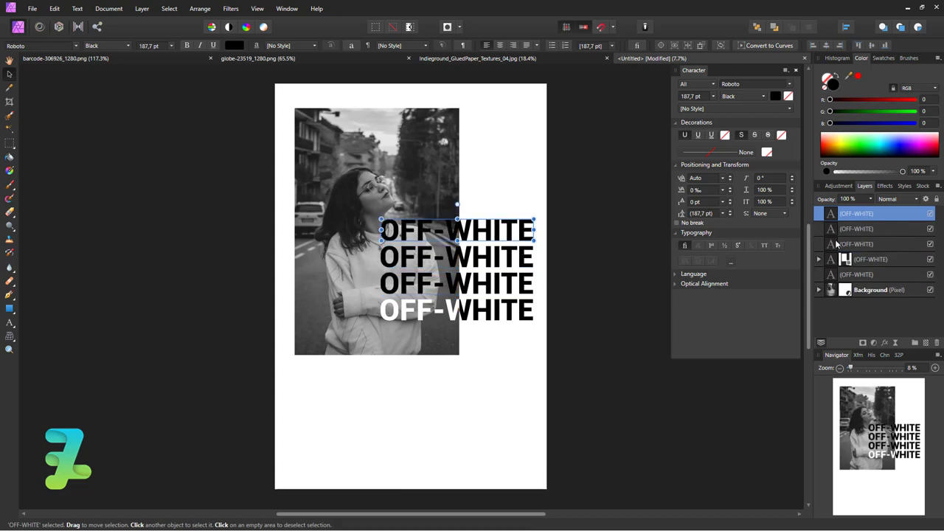
{"action": "left_click", "coordinate": [836, 243]}
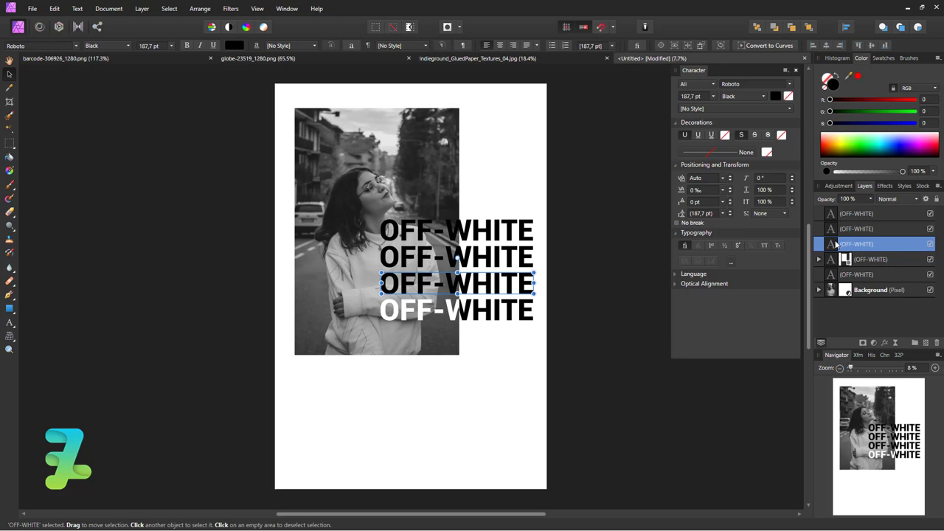
Duplicate the third OFF-WHITE line and give it an inverted mask from the photo's outline.
{"action": "key", "text": "ctrl+j"}
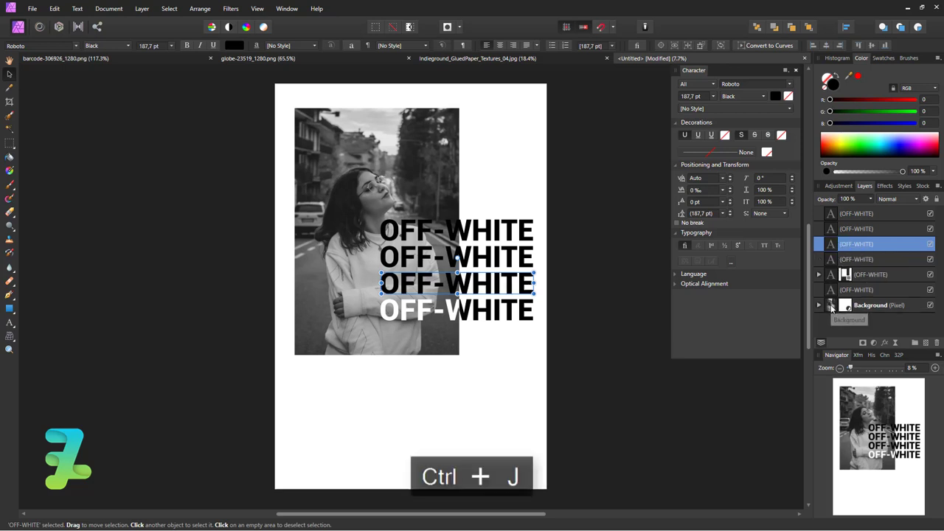
{"action": "left_click", "coordinate": [831, 305], "text": "ctrl"}
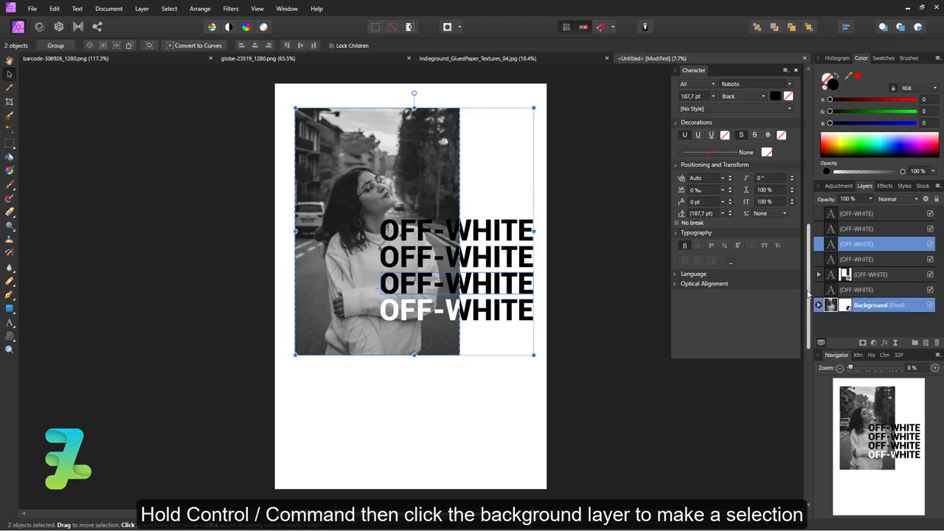
{"action": "left_click", "coordinate": [862, 343]}
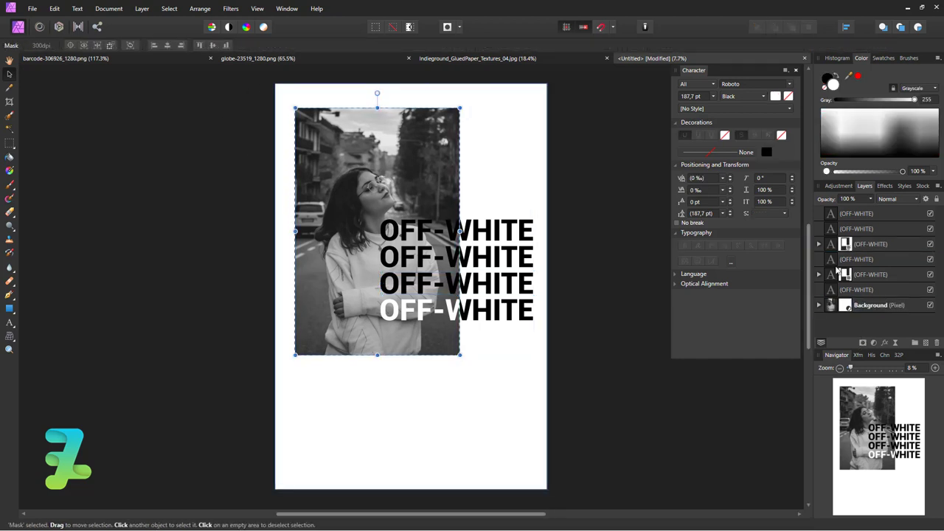
{"action": "left_click", "coordinate": [856, 259]}
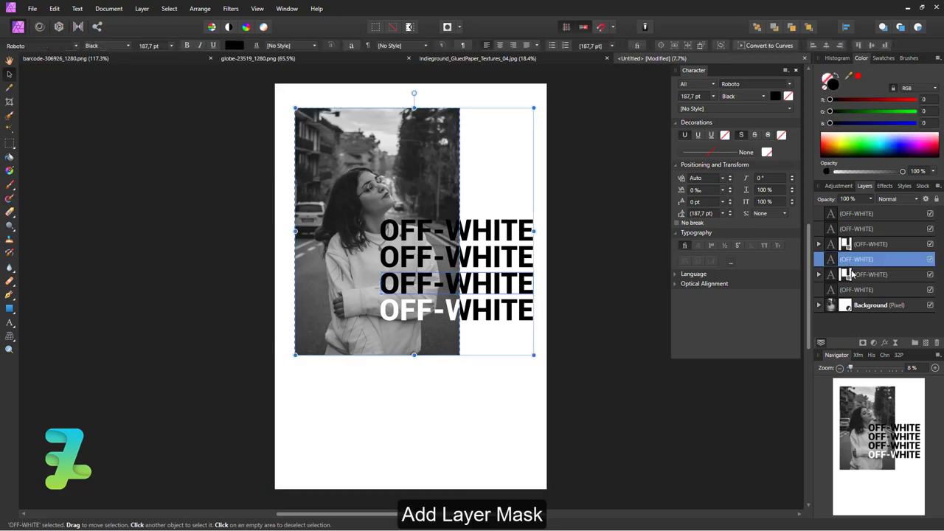
{"action": "left_click", "coordinate": [864, 344]}
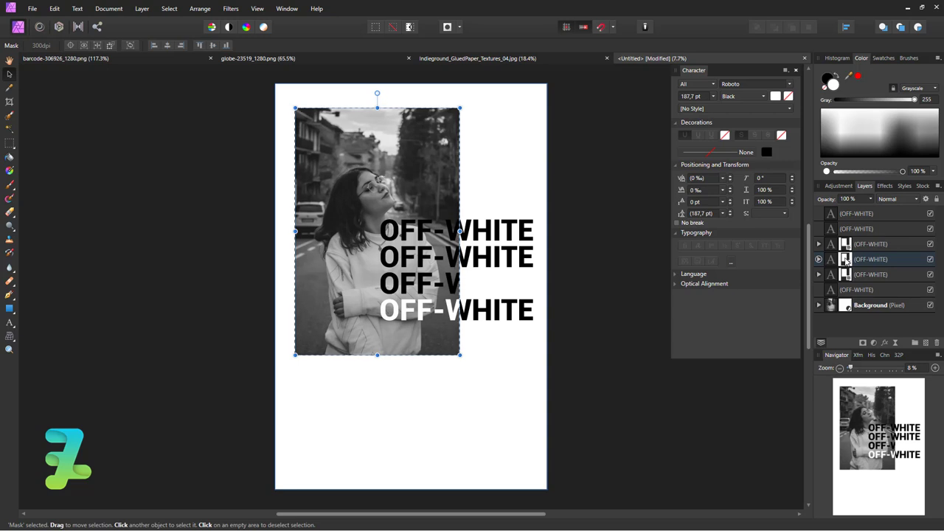
{"action": "key", "text": "ctrl+d"}
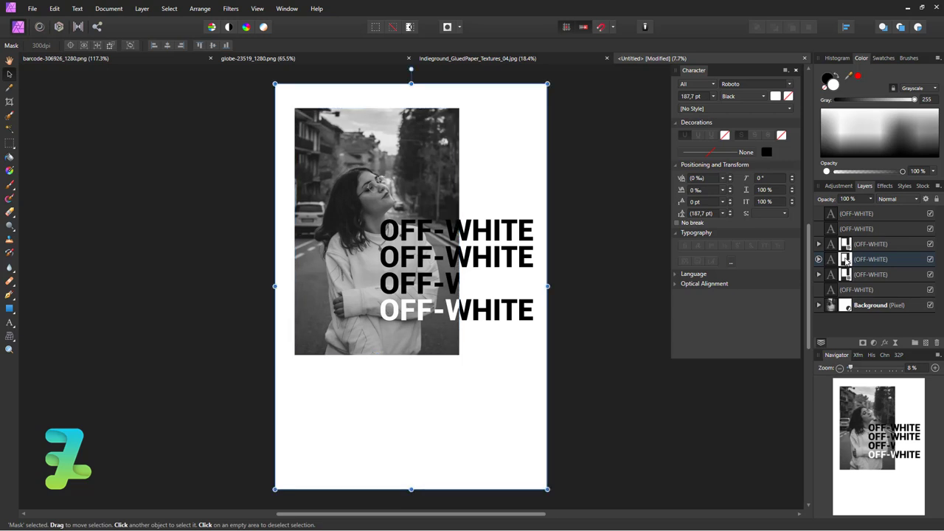
{"action": "key", "text": "ctrl+i"}
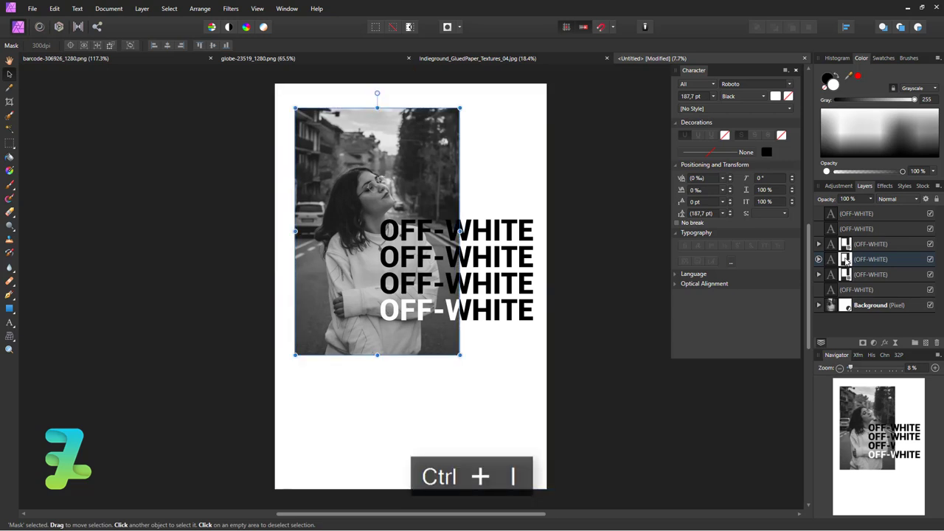
Give the third line no fill and a white 4 pt outline, then duplicate the second line.
{"action": "left_click", "coordinate": [829, 245]}
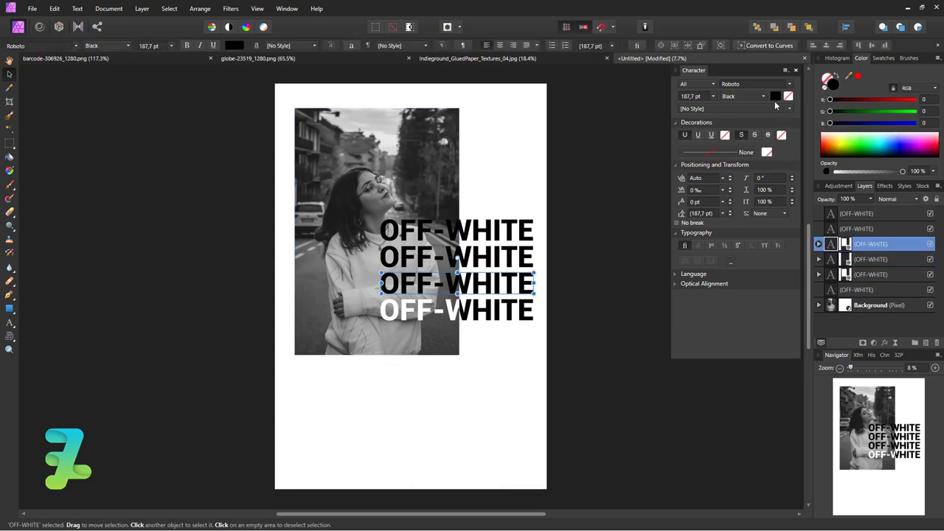
{"action": "left_click", "coordinate": [775, 97]}
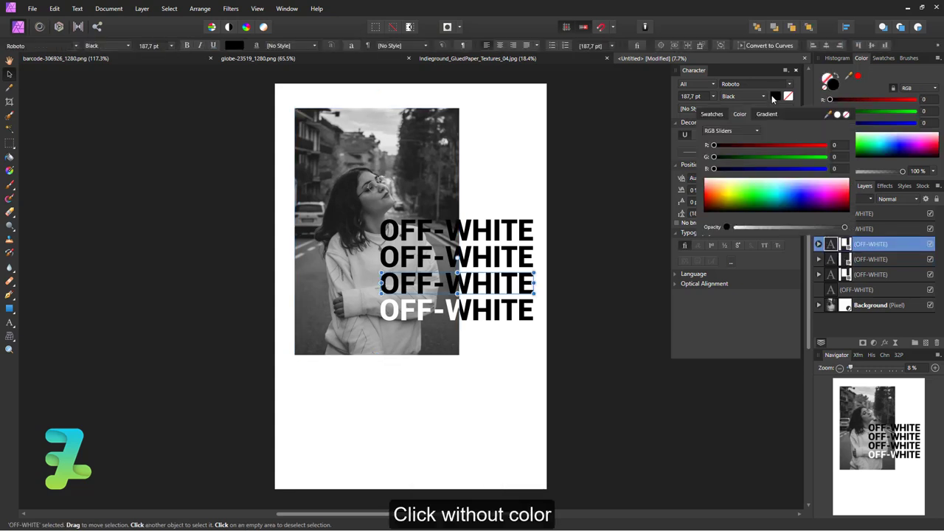
{"action": "left_click", "coordinate": [843, 116]}
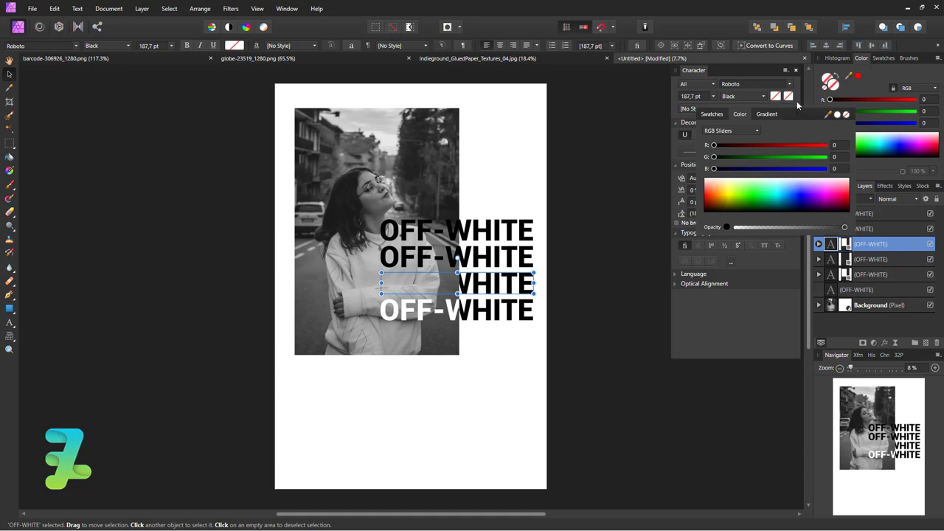
{"action": "left_click", "coordinate": [797, 101]}
{"action": "left_click", "coordinate": [767, 153]}
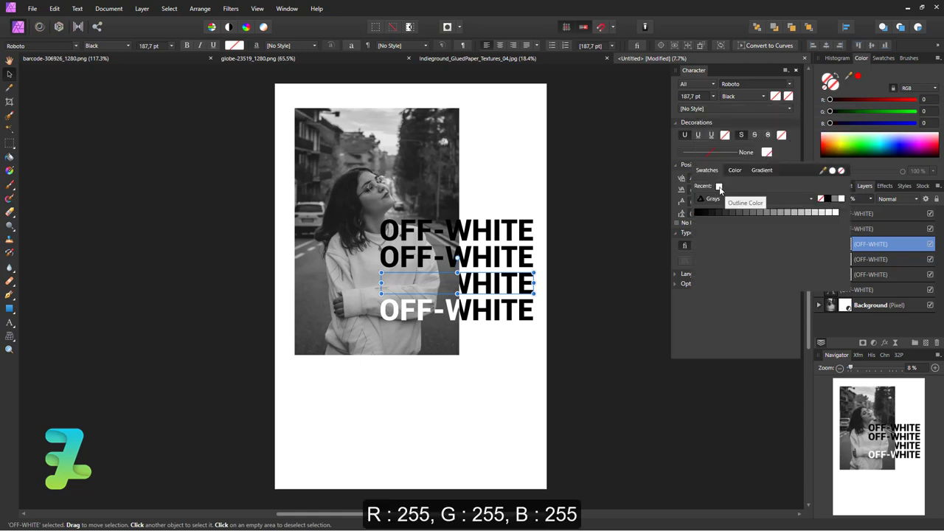
{"action": "left_click", "coordinate": [720, 186]}
{"action": "left_click", "coordinate": [744, 153]}
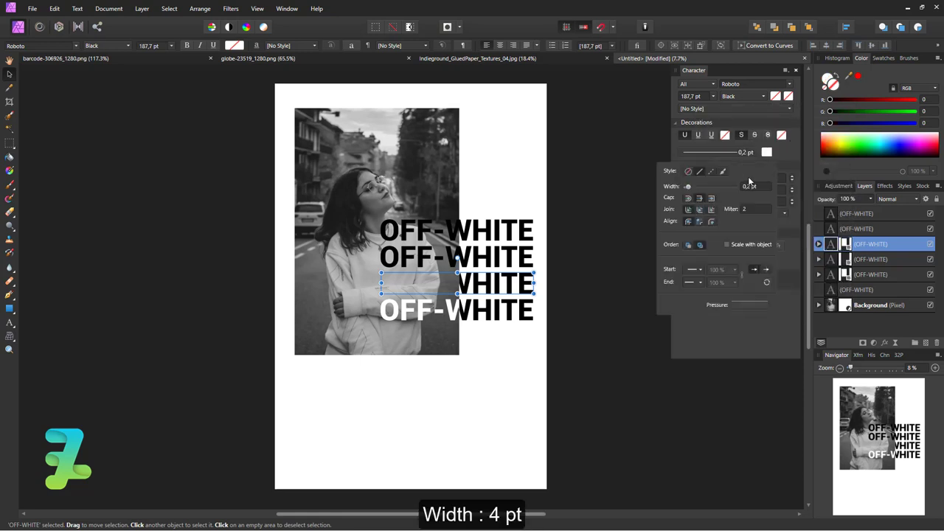
{"action": "left_click", "coordinate": [749, 187]}
{"action": "type", "text": "4"}
{"action": "key", "text": "Return"}
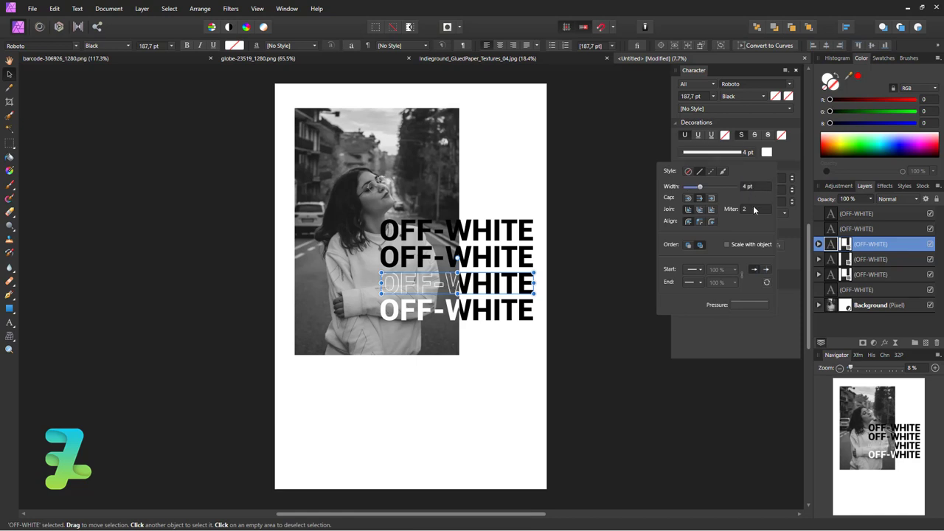
{"action": "left_click", "coordinate": [838, 232]}
{"action": "key", "text": "ctrl+j"}
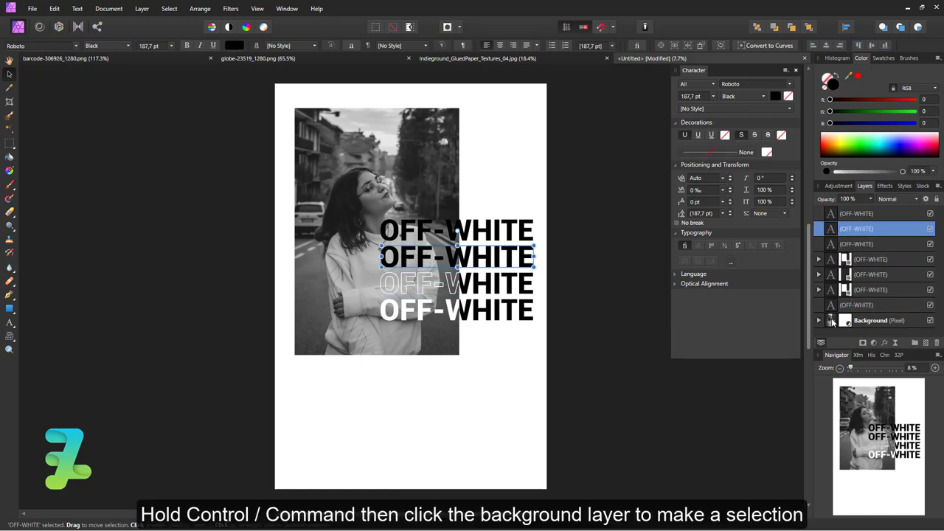
Mask the second OFF-WHITE line to the photo area and invert that mask.
{"action": "left_click", "coordinate": [832, 322], "text": "ctrl"}
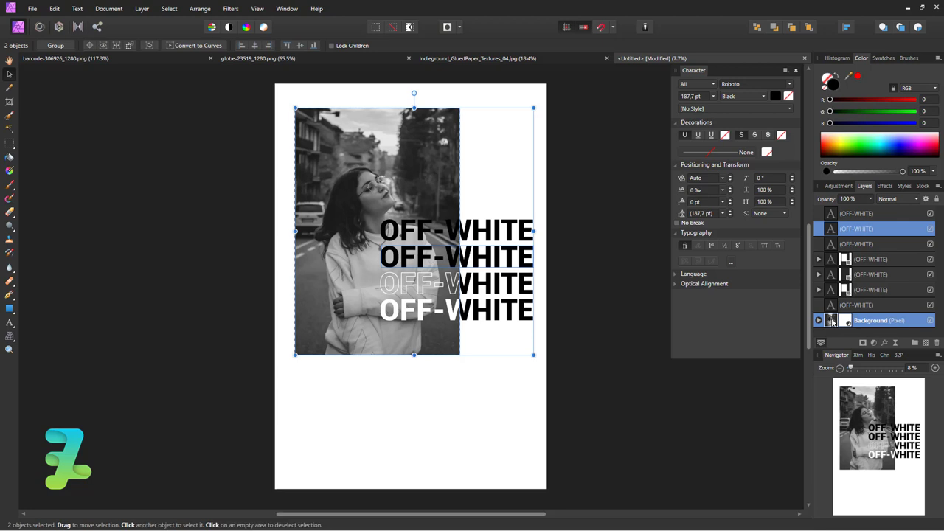
{"action": "left_click", "coordinate": [864, 344]}
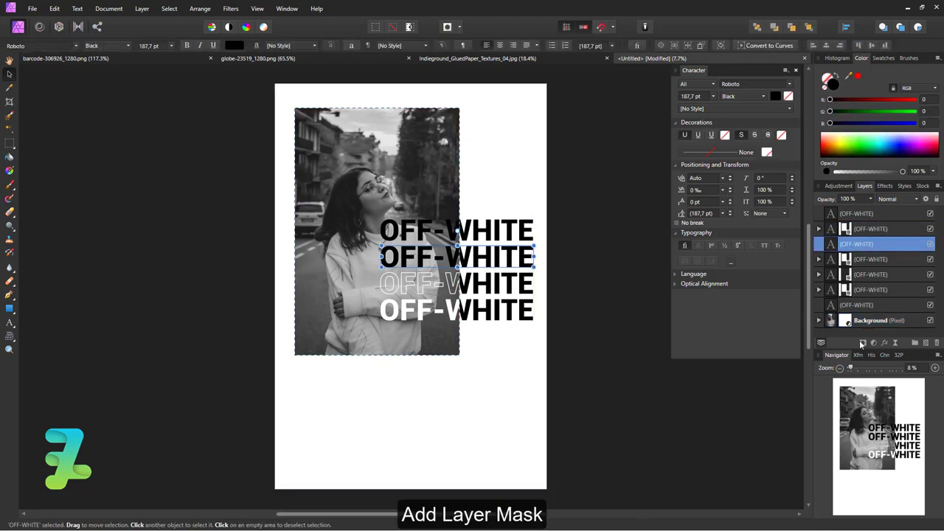
{"action": "left_click", "coordinate": [863, 343]}
{"action": "key", "text": "ctrl+d"}
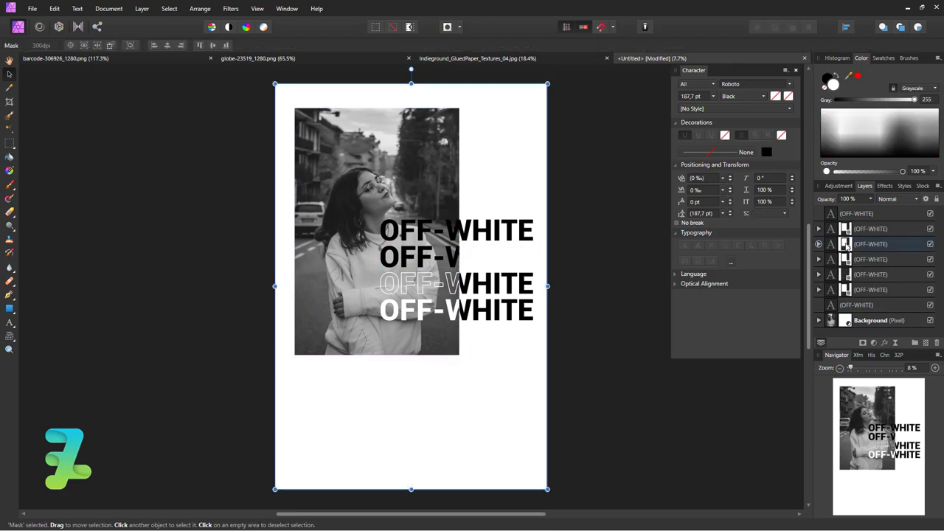
{"action": "key", "text": "ctrl+i"}
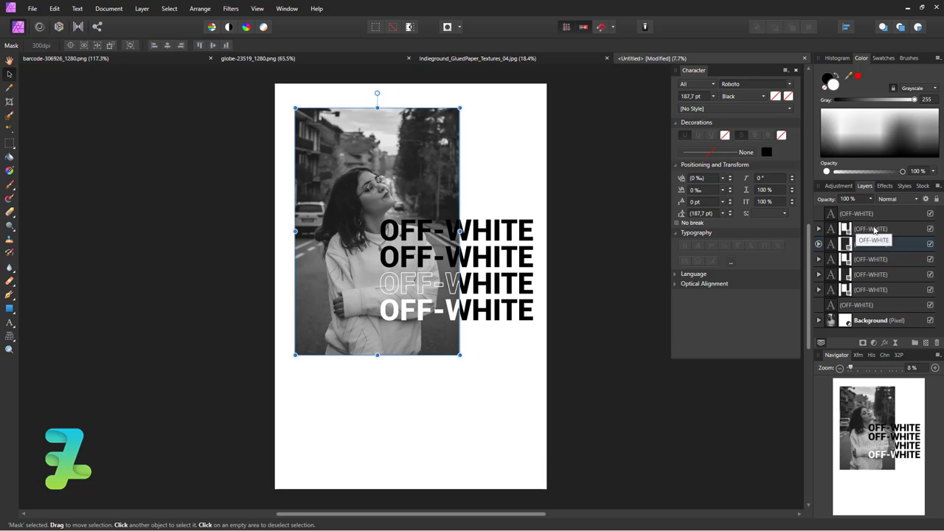
Give the second OFF-WHITE line no fill and a white 4 pt outline.
{"action": "left_click", "coordinate": [867, 229]}
{"action": "left_click", "coordinate": [774, 97]}
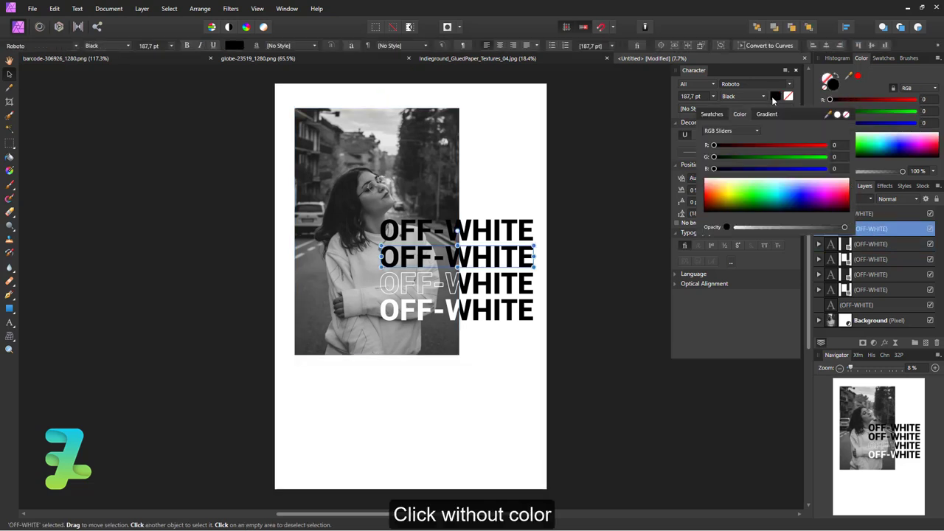
{"action": "left_click", "coordinate": [846, 115]}
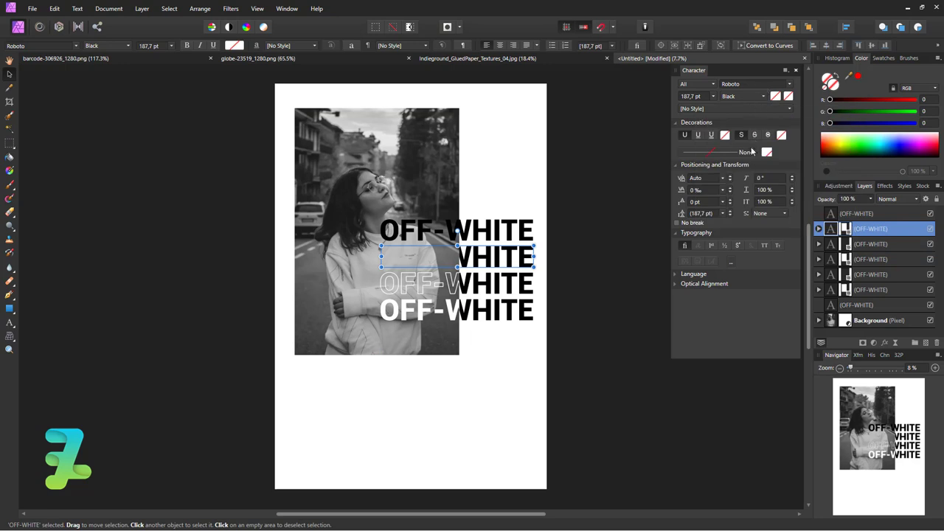
{"action": "left_click", "coordinate": [744, 152]}
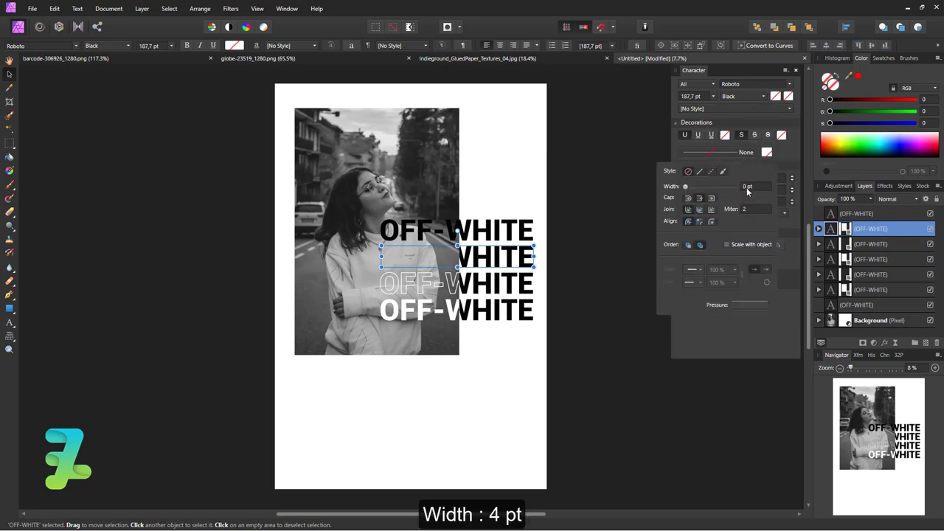
{"action": "key", "text": "Return"}
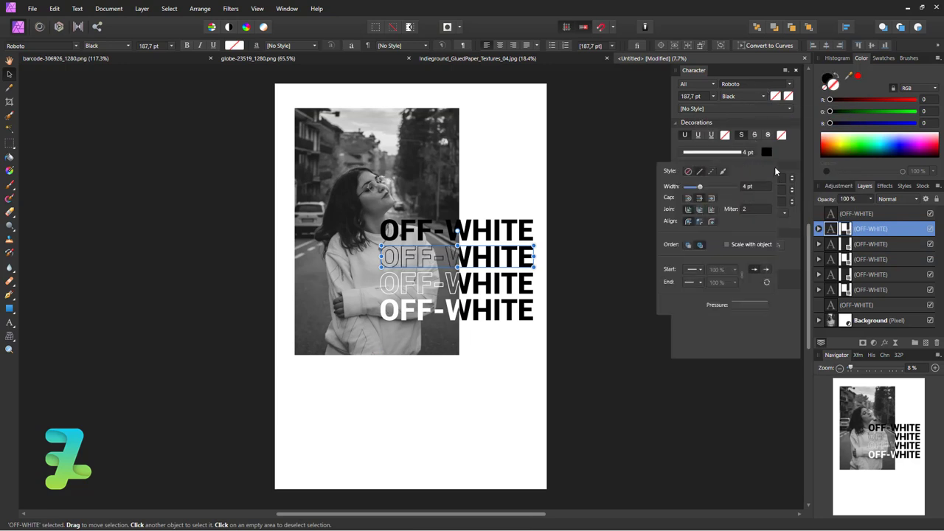
{"action": "left_click", "coordinate": [768, 152]}
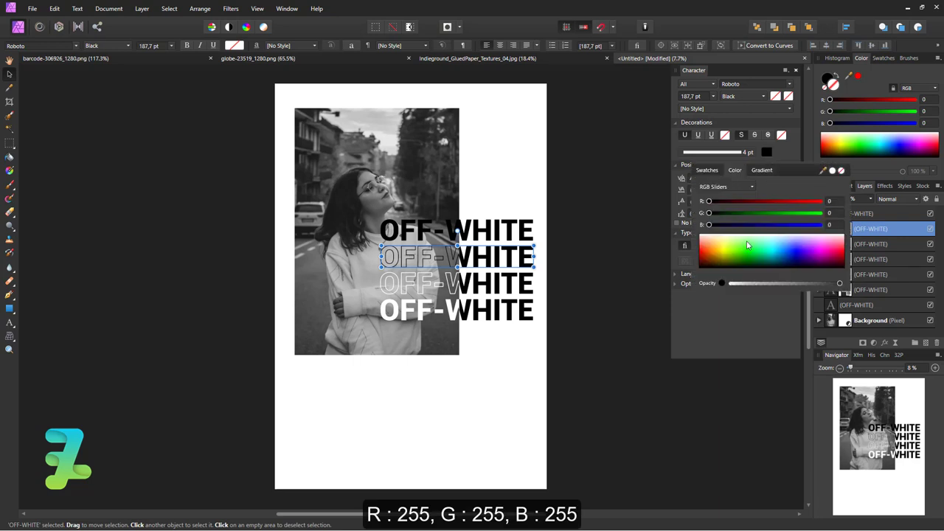
{"action": "key", "text": "Escape"}
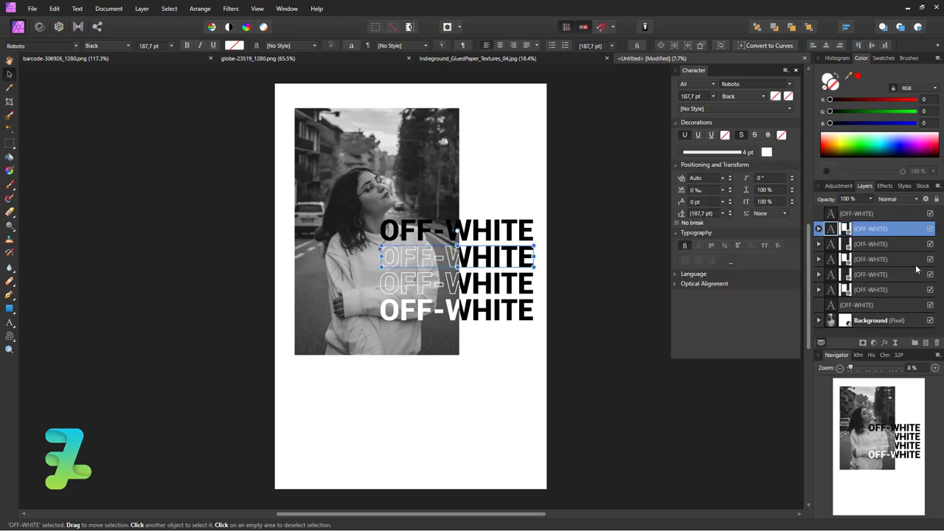
{"action": "left_click", "coordinate": [862, 214]}
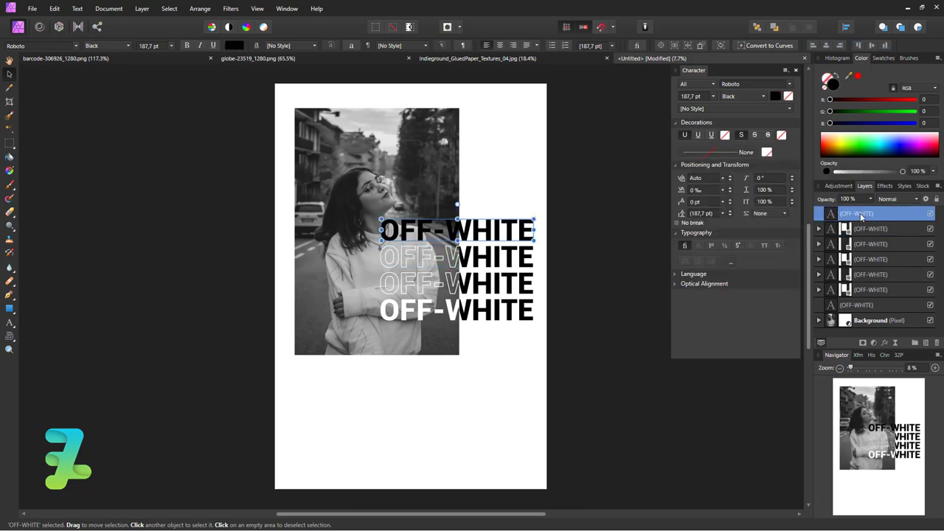
Duplicate the top OFF-WHITE line and give it an inverted mask from the photo's outline.
{"action": "key", "text": "ctrl+j"}
{"action": "scroll", "coordinate": [828, 333], "scroll_direction": "down", "scroll_amount": 1}
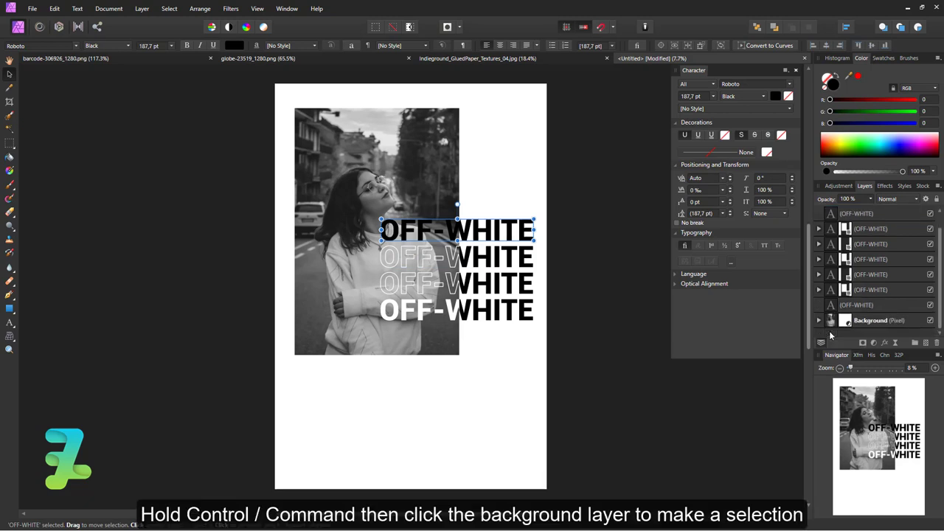
{"action": "left_click", "coordinate": [841, 321], "text": "ctrl"}
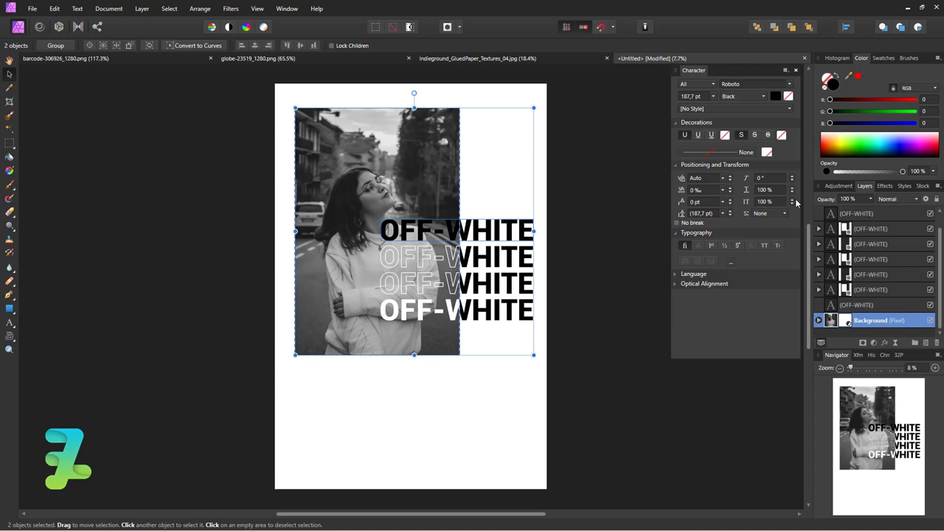
{"action": "left_click", "coordinate": [860, 214]}
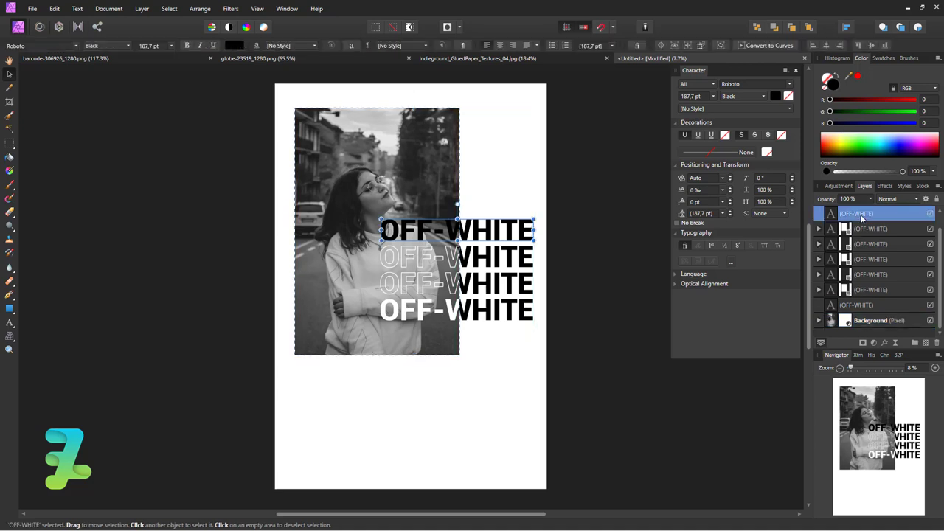
{"action": "left_click", "coordinate": [864, 344]}
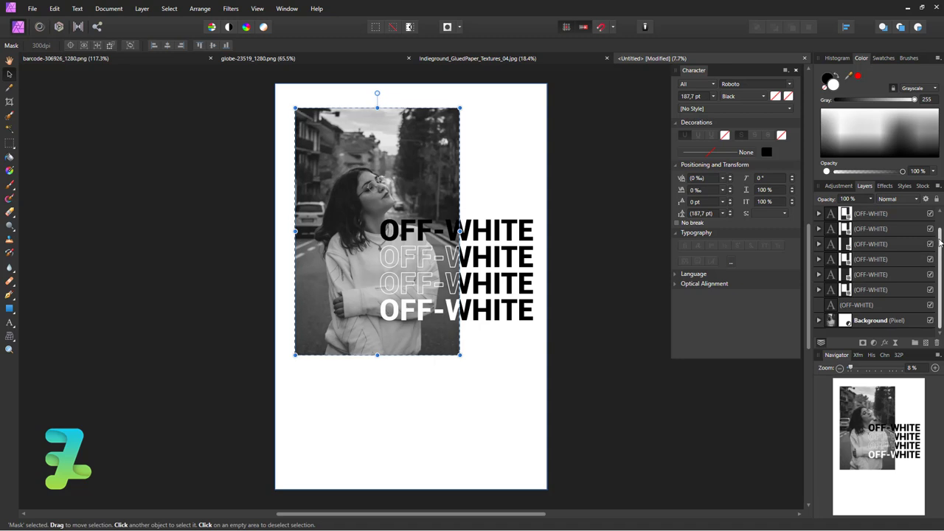
{"action": "key", "text": "ctrl+j"}
{"action": "left_click", "coordinate": [891, 214]}
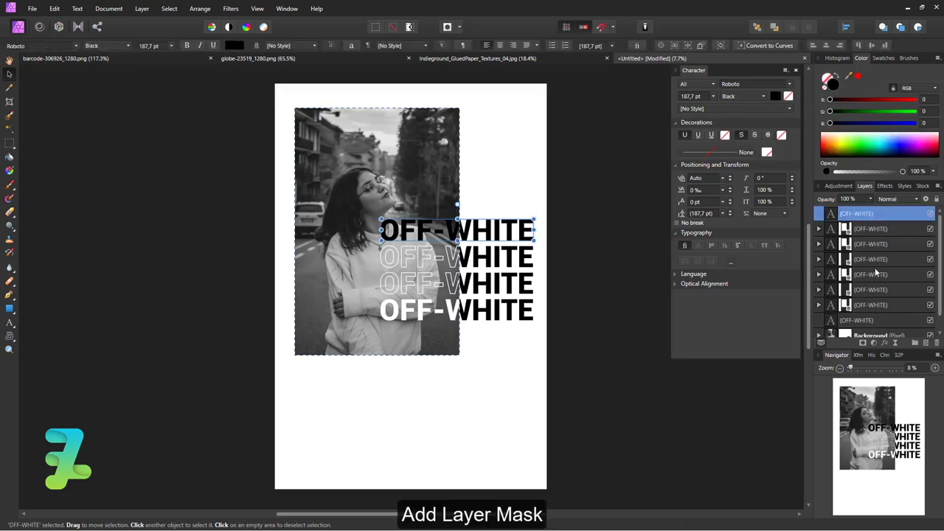
{"action": "left_click", "coordinate": [862, 343]}
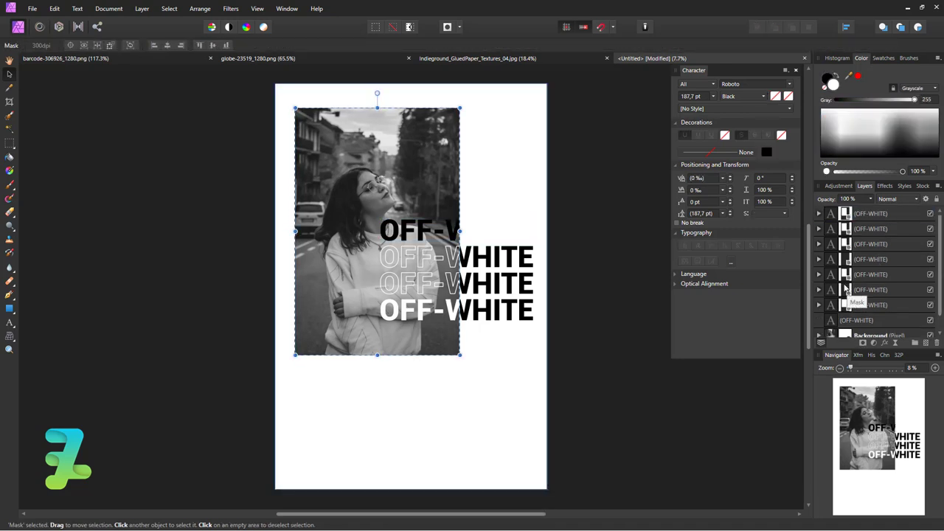
{"action": "key", "text": "ctrl+d"}
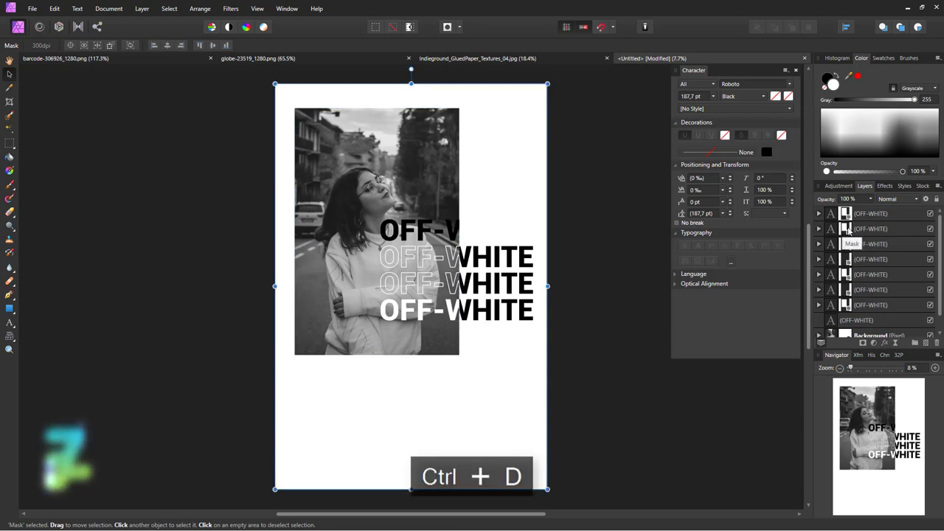
{"action": "mouse_move", "coordinate": [937, 240]}
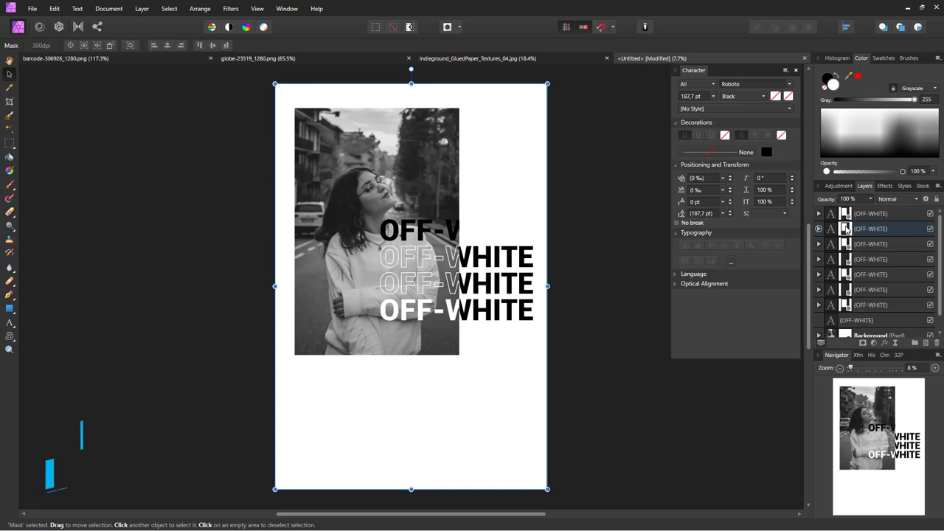
{"action": "key", "text": "ctrl+i"}
Give the top OFF-WHITE line no fill and a white 4 pt outline.
{"action": "left_click", "coordinate": [846, 214]}
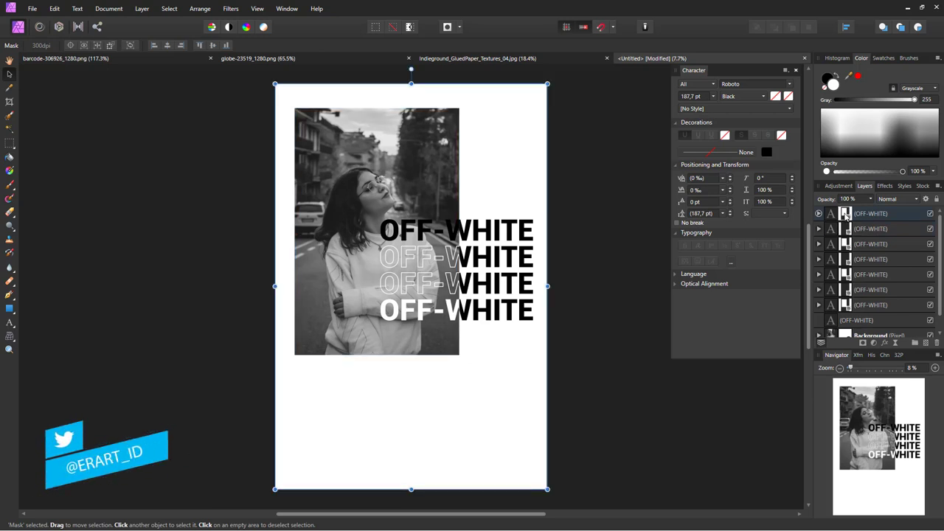
{"action": "left_click", "coordinate": [856, 214]}
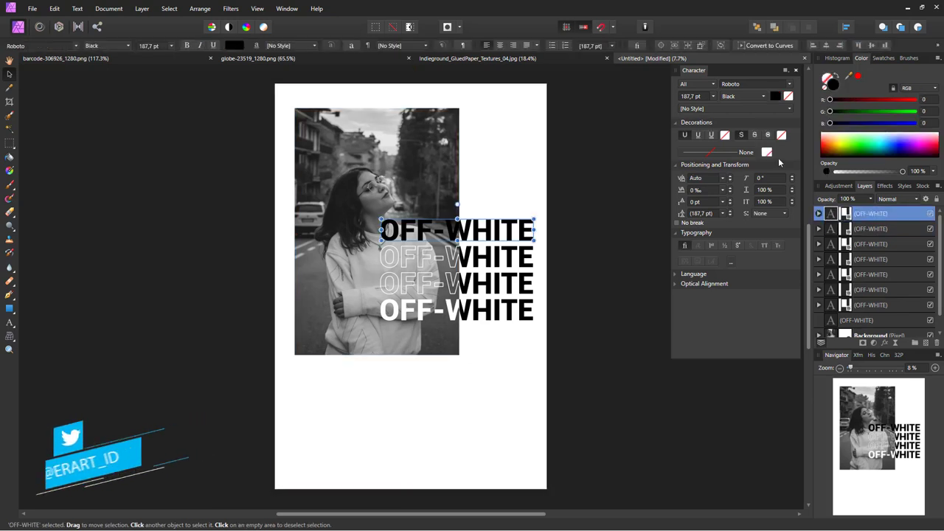
{"action": "left_click", "coordinate": [773, 96]}
{"action": "left_click", "coordinate": [847, 114]}
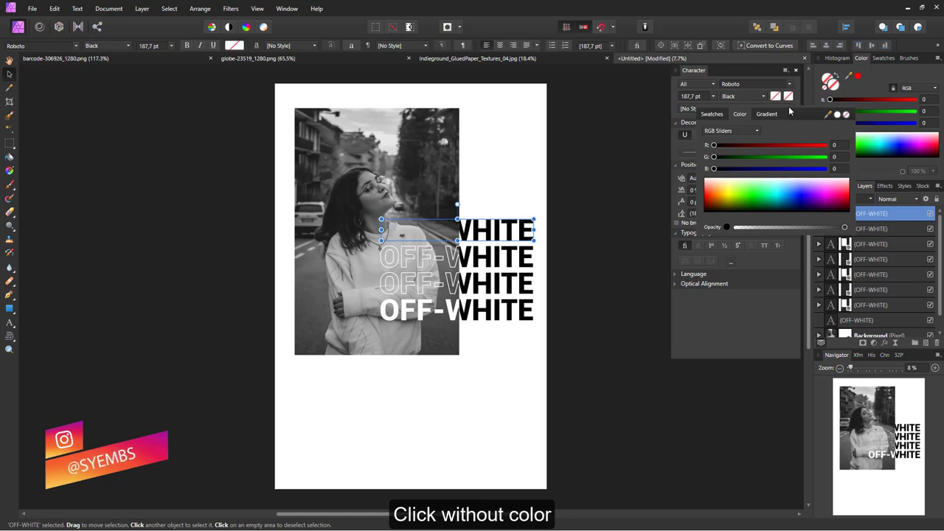
{"action": "left_click", "coordinate": [739, 153]}
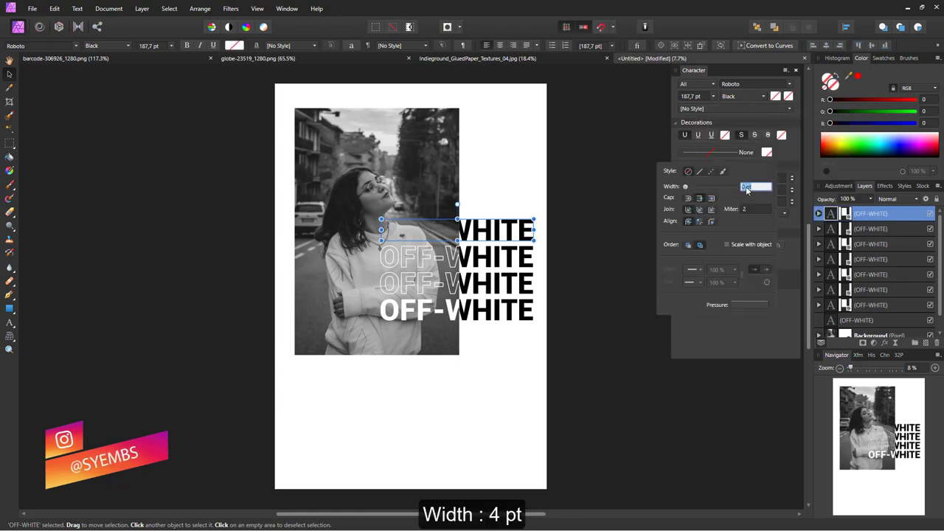
{"action": "type", "text": "4"}
{"action": "key", "text": "Return"}
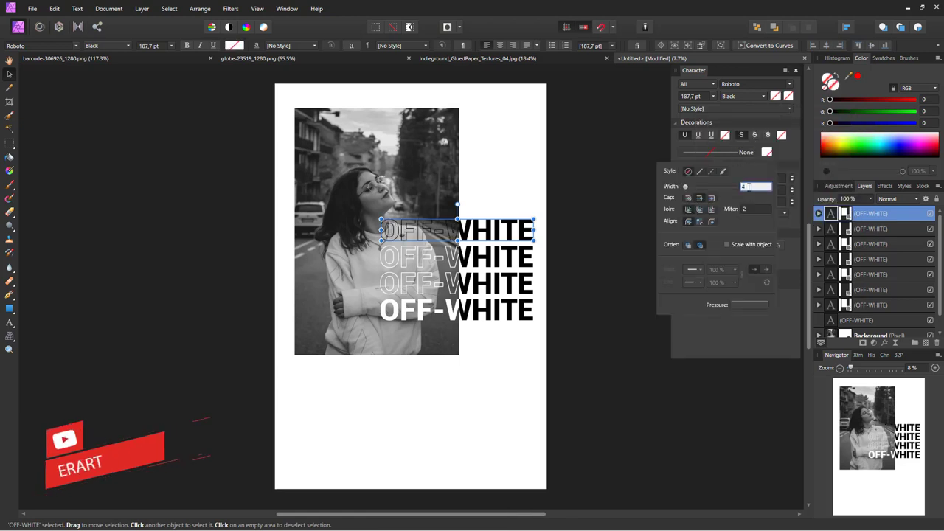
{"action": "left_click", "coordinate": [765, 152]}
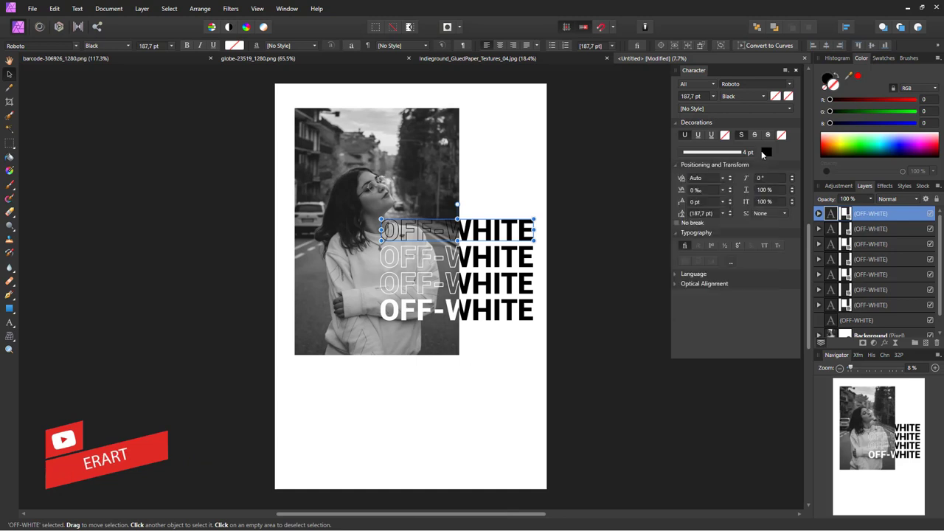
{"action": "left_click_drag", "start_coordinate": [733, 241], "coordinate": [670, 214]}
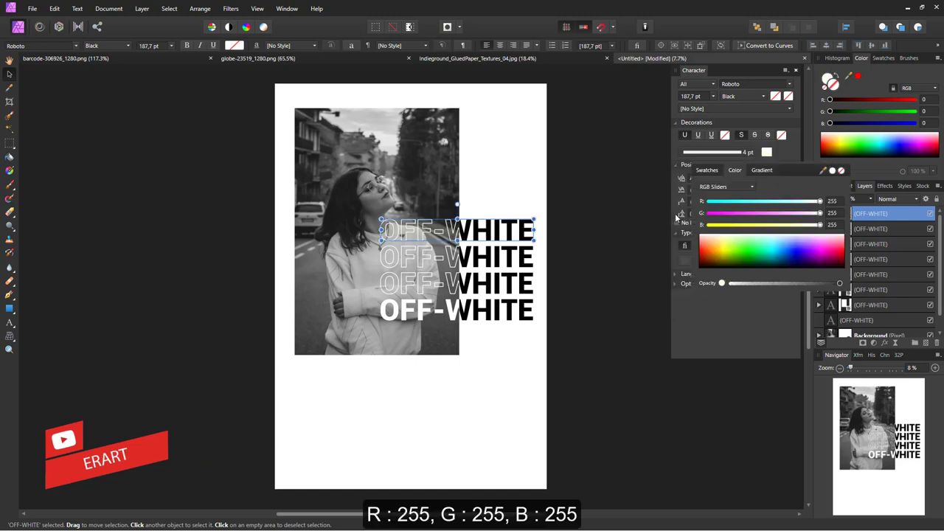
{"action": "left_click", "coordinate": [785, 154]}
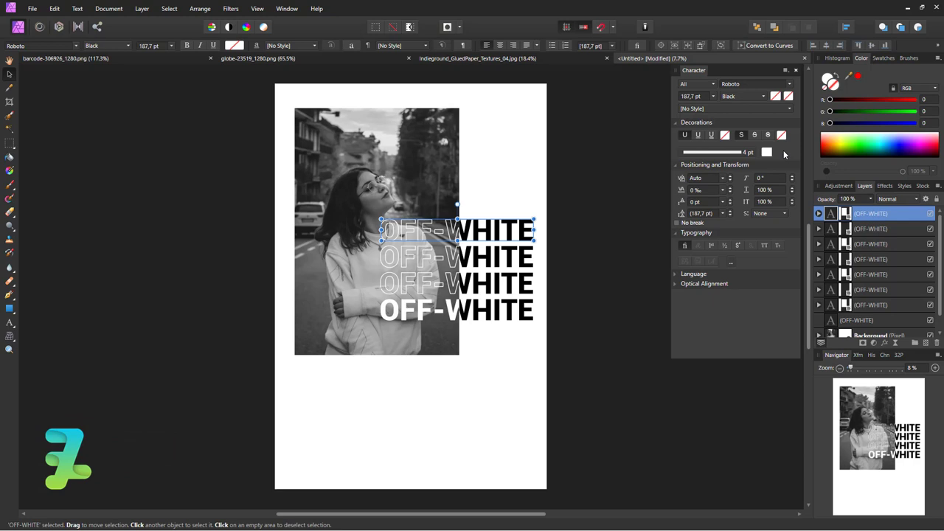
Group the eight OFF-WHITE text layers with Ctrl+G and detach the barcode document into a floating window.
{"action": "left_click", "coordinate": [795, 71]}
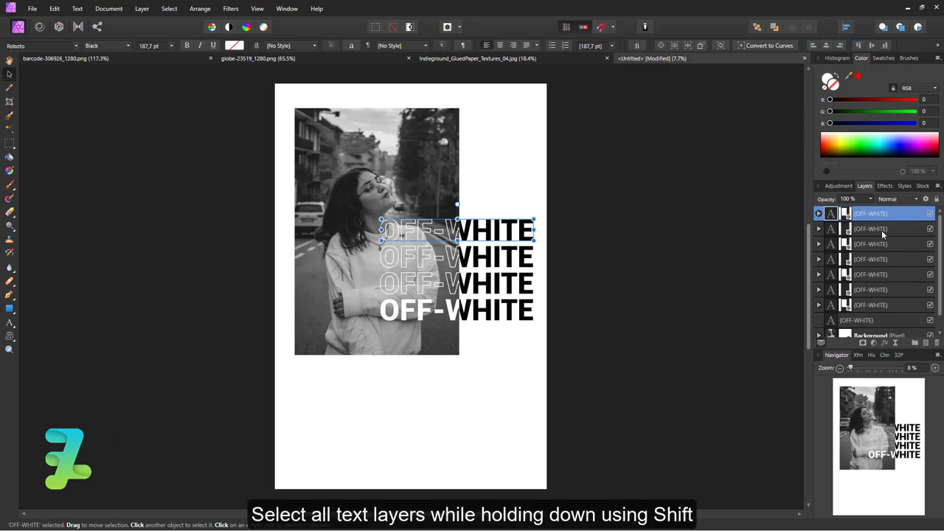
{"action": "left_click", "coordinate": [879, 321], "text": "shift"}
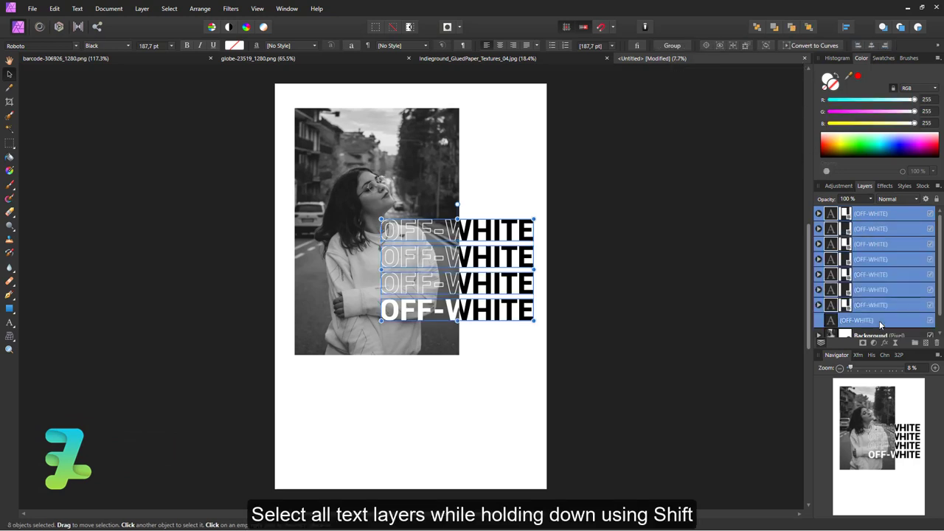
{"action": "key", "text": "ctrl+g"}
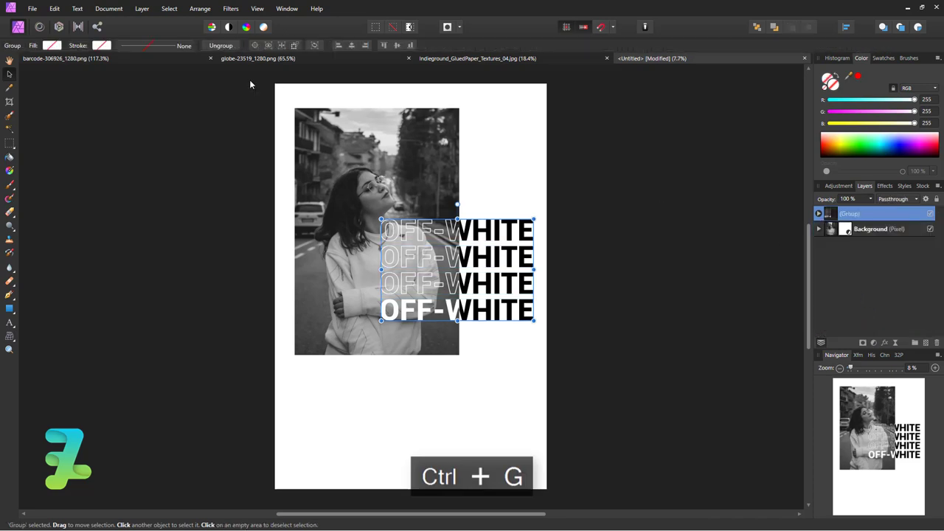
{"action": "left_click", "coordinate": [178, 58]}
{"action": "mouse_move", "coordinate": [178, 57]}
{"action": "left_mouse_down"}
{"action": "mouse_move", "coordinate": [207, 193]}
{"action": "mouse_move", "coordinate": [206, 286]}
{"action": "left_mouse_up"}
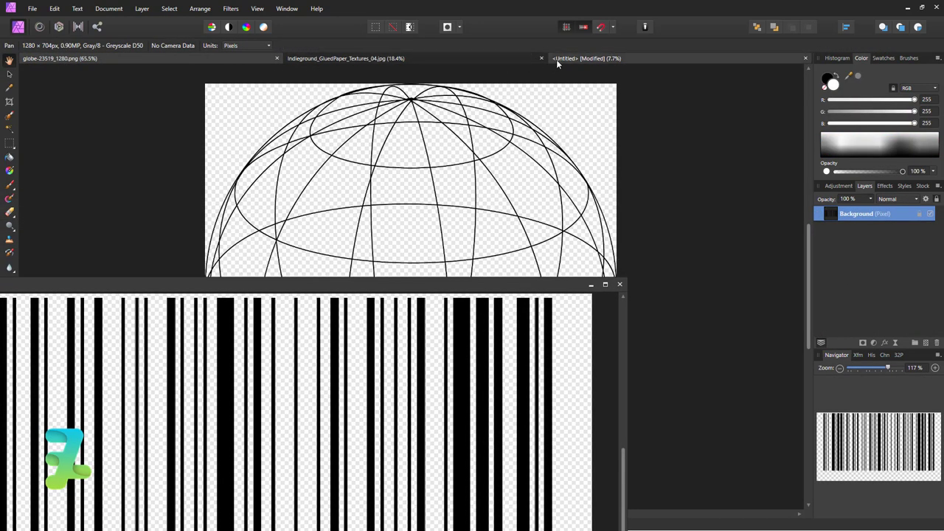
Copy the barcode into the Untitled poster, unlock its layer, and move it to the bottom-left corner.
{"action": "left_click", "coordinate": [556, 59]}
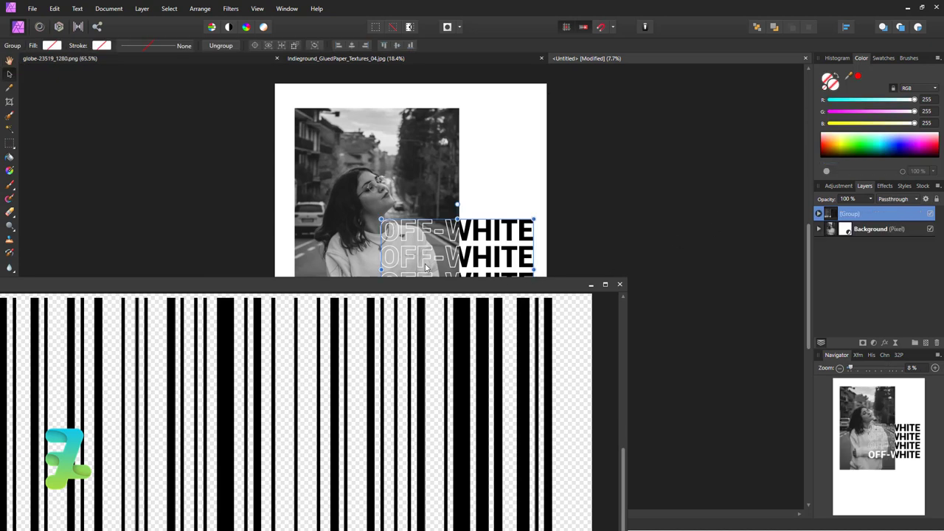
{"action": "left_click_drag", "start_coordinate": [451, 290], "coordinate": [464, 355]}
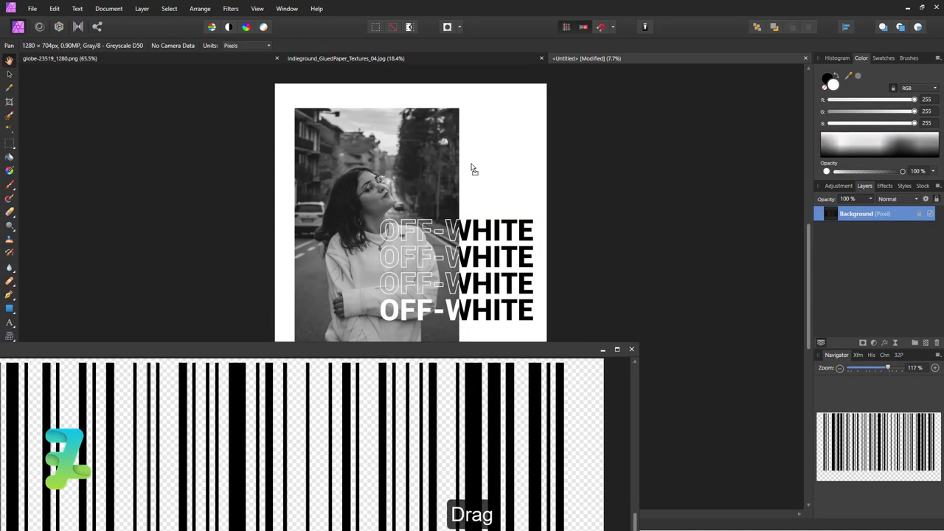
{"action": "left_click_drag", "start_coordinate": [473, 169], "coordinate": [473, 169]}
{"action": "left_click", "coordinate": [634, 350]}
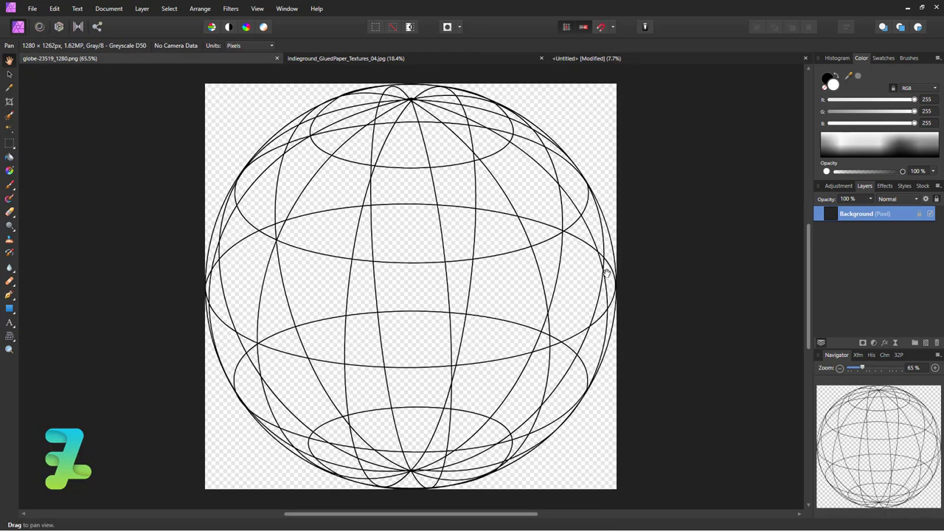
{"action": "left_click", "coordinate": [566, 59]}
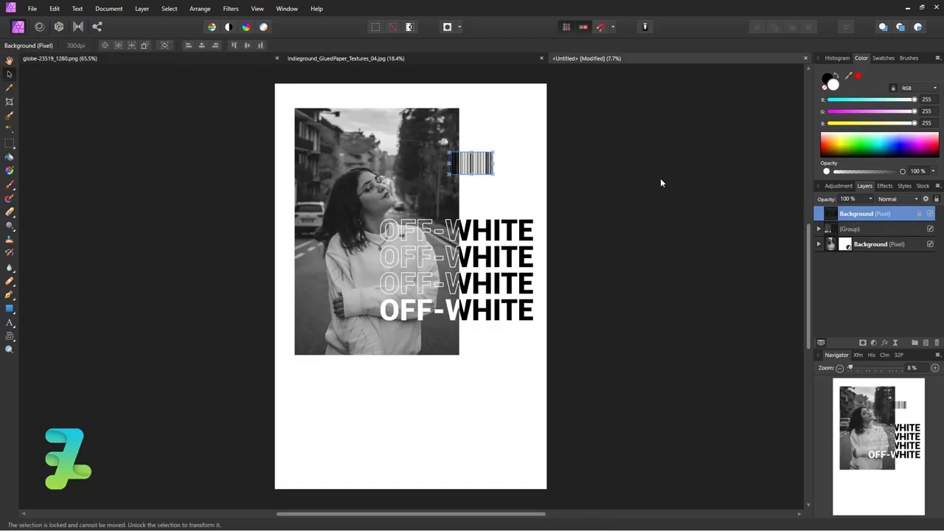
{"action": "left_click", "coordinate": [937, 200]}
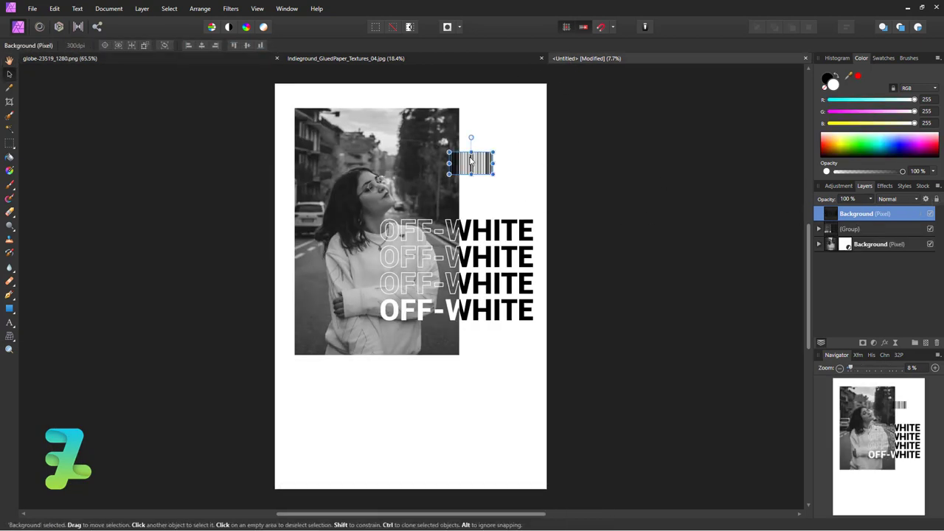
{"action": "mouse_move", "coordinate": [462, 164]}
{"action": "left_mouse_down"}
{"action": "mouse_move", "coordinate": [309, 472]}
{"action": "mouse_move", "coordinate": [385, 424]}
{"action": "left_mouse_up"}
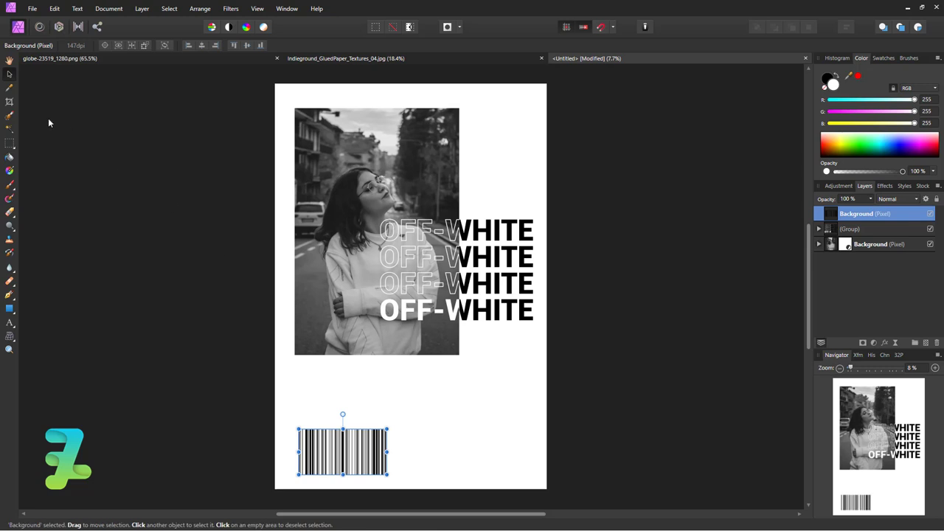
Place an artistic text point below the photo and set its fill to black from the Grays swatches.
{"action": "left_click", "coordinate": [9, 323]}
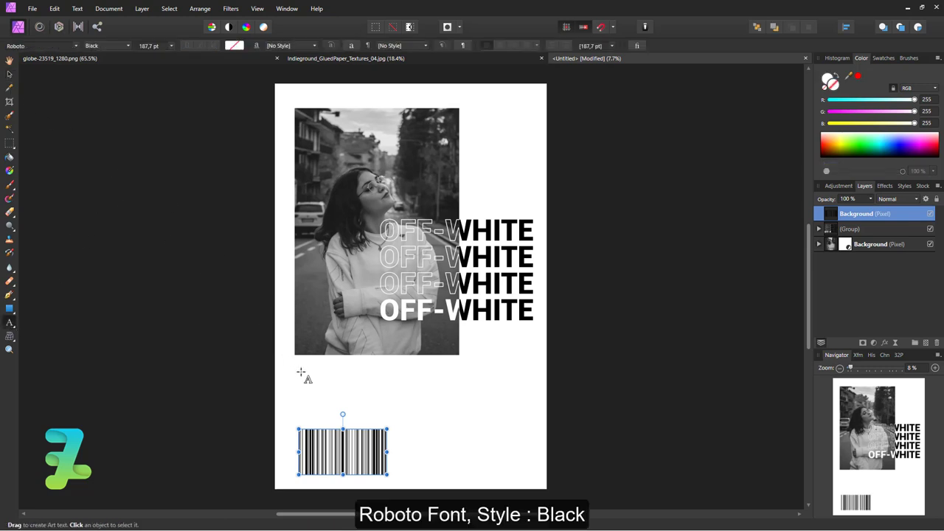
{"action": "left_click", "coordinate": [301, 373]}
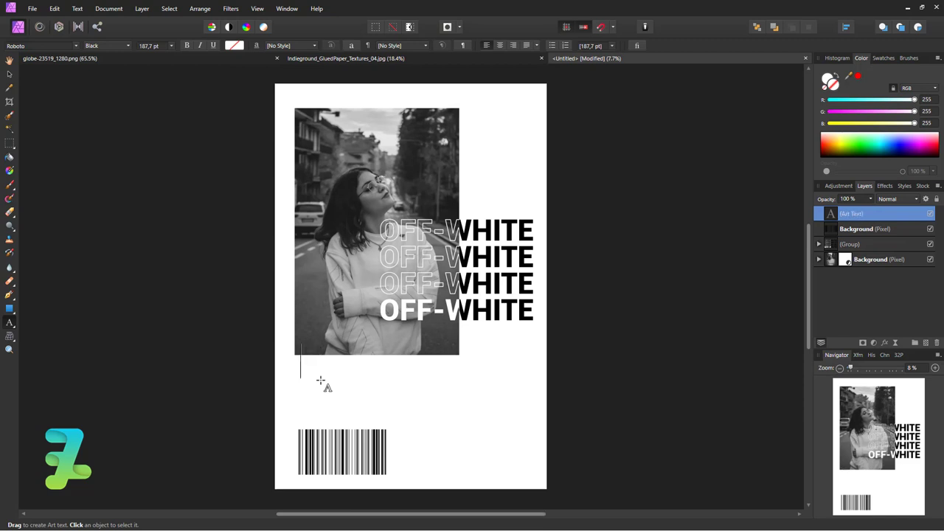
{"action": "left_click", "coordinate": [77, 8]}
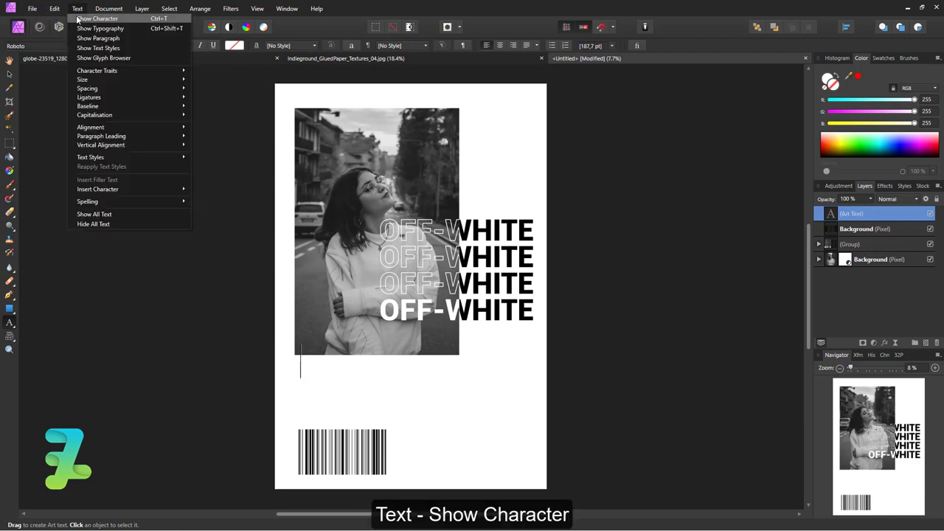
{"action": "left_click", "coordinate": [97, 19]}
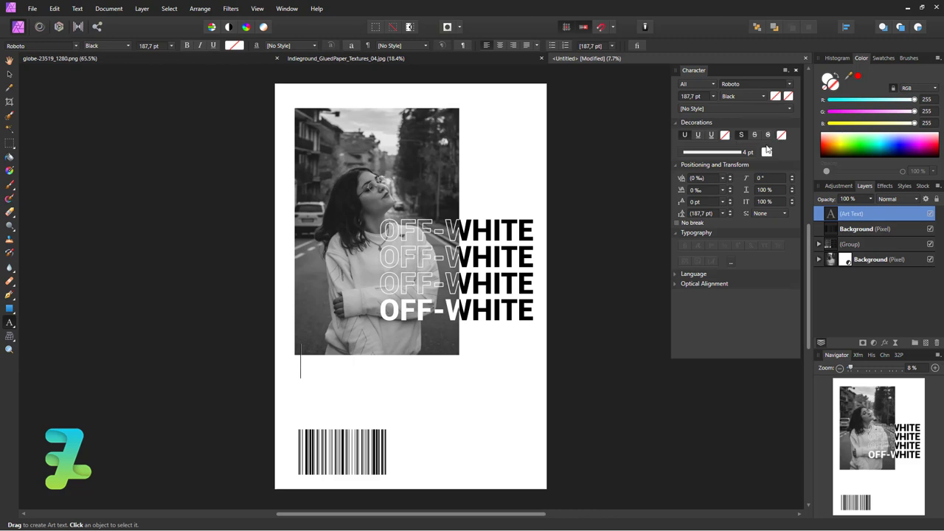
{"action": "left_click", "coordinate": [768, 152]}
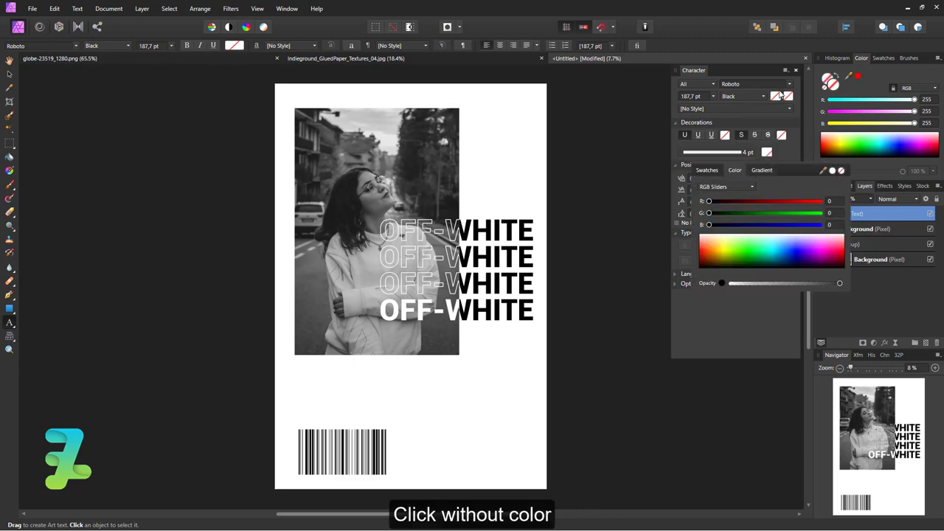
{"action": "left_click", "coordinate": [779, 96]}
{"action": "left_click", "coordinate": [705, 156]}
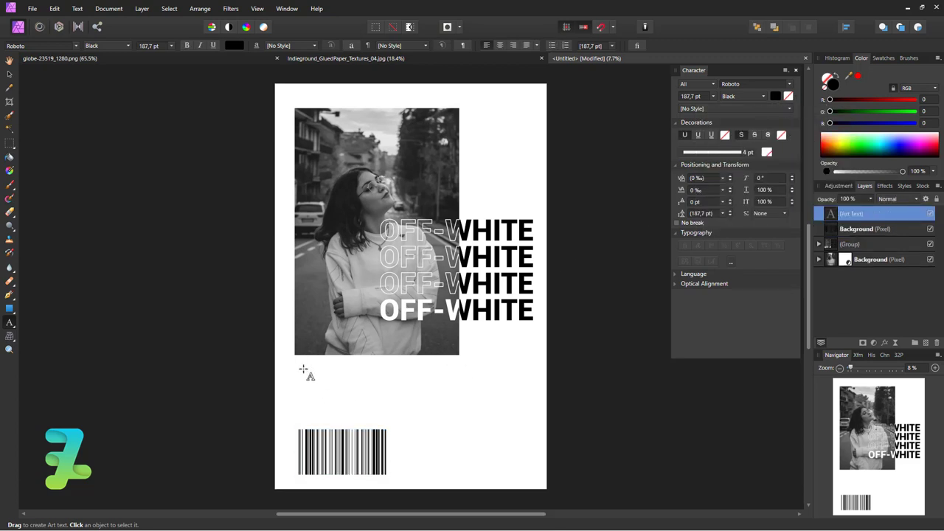
Type the caption 'SWEATER OFF WHITE UNFINISHED' and set its font size to 36 pt.
{"action": "type", "text": "0"}
{"action": "key", "text": "BackSpace"}
{"action": "type", "text": "SW"}
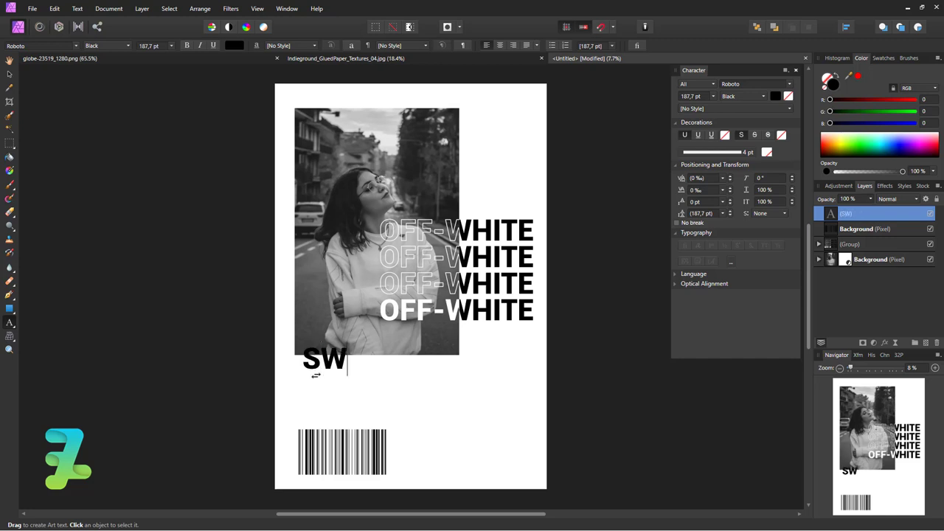
{"action": "type", "text": "EATER OFF "}
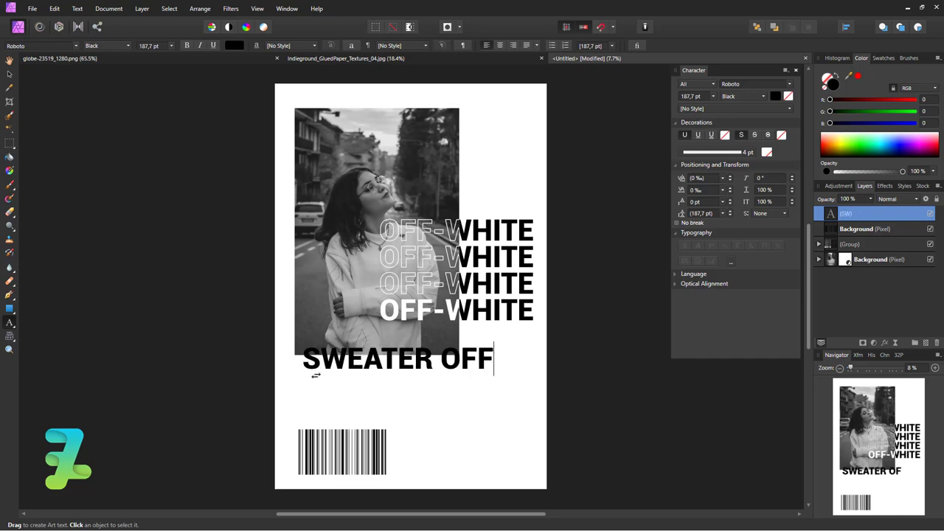
{"action": "type", "text": "WHITE"}
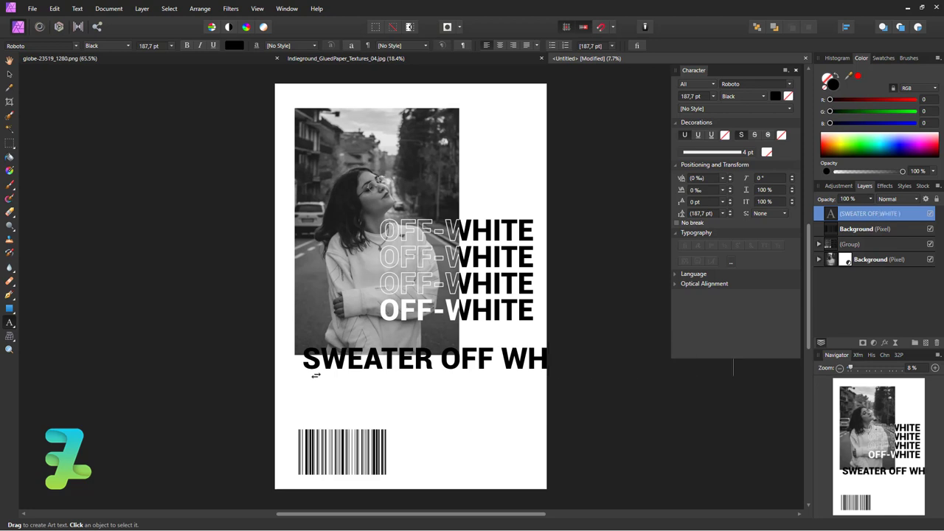
{"action": "key", "text": "ctrl+a"}
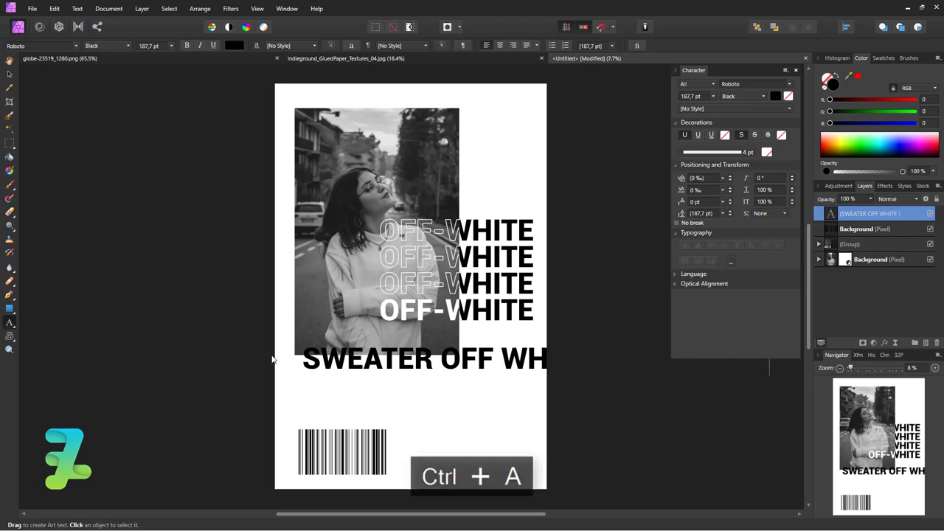
{"action": "left_click", "coordinate": [172, 45]}
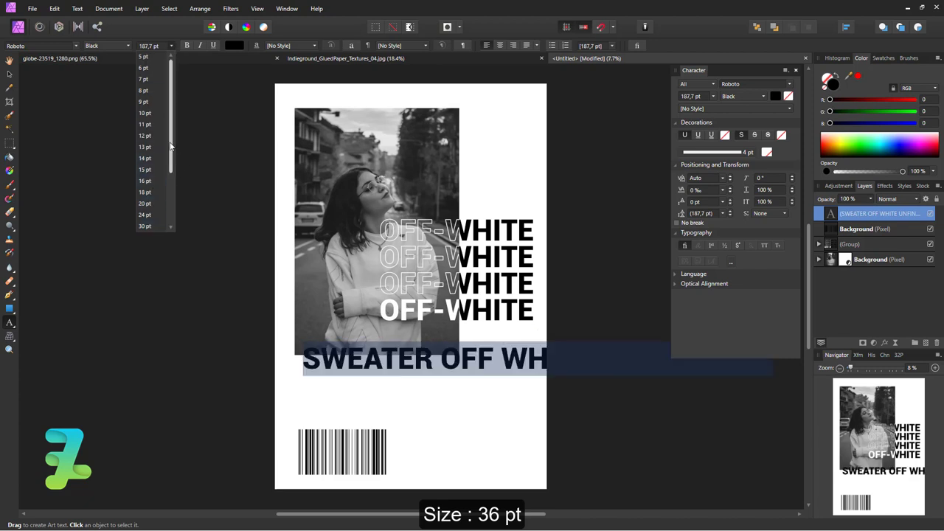
{"action": "scroll", "coordinate": [173, 171], "scroll_direction": "down", "scroll_amount": 2}
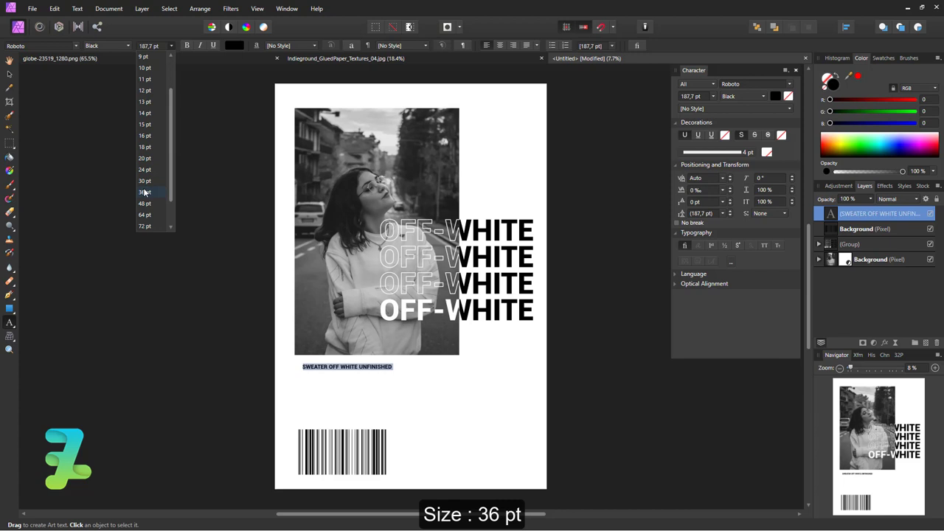
{"action": "left_click", "coordinate": [145, 192]}
{"action": "left_click", "coordinate": [9, 74]}
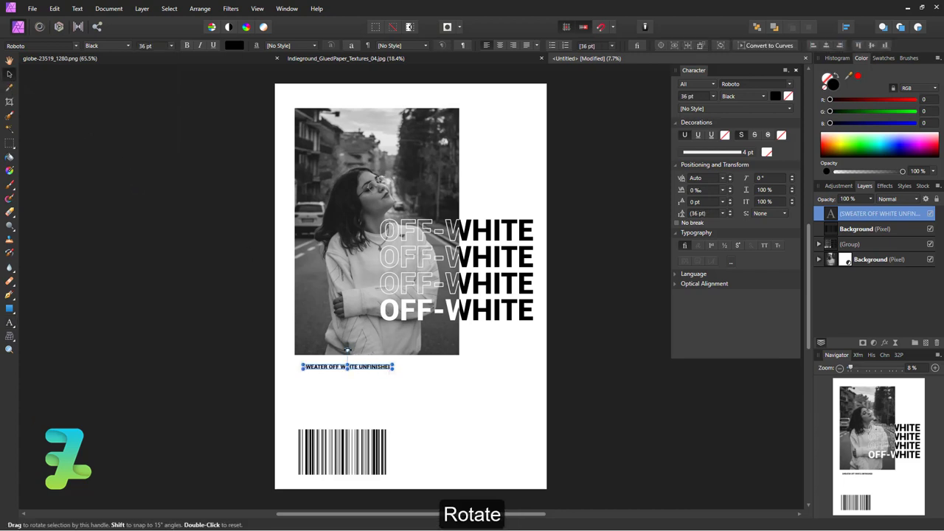
Rotate the caption -90°, hyphenate it to 'OFF-WHITE', and move it to the page's top-left edge.
{"action": "left_click_drag", "start_coordinate": [347, 349], "coordinate": [376, 365]}
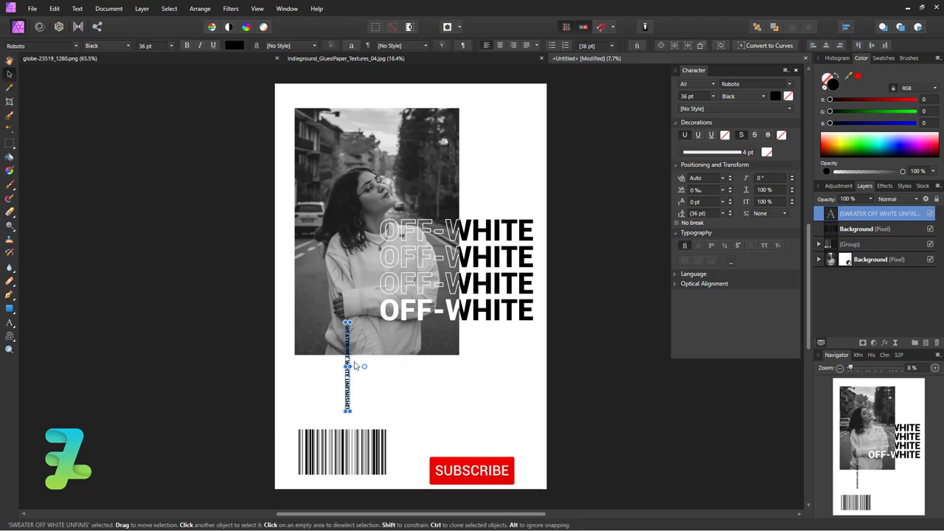
{"action": "left_click", "coordinate": [374, 396]}
{"action": "key", "text": "ctrl+z"}
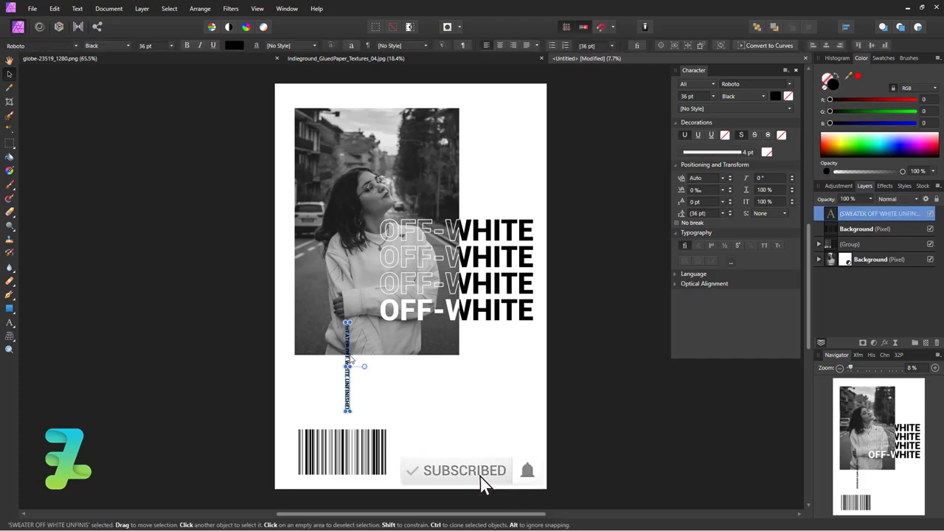
{"action": "left_click_drag", "start_coordinate": [347, 338], "coordinate": [349, 364]}
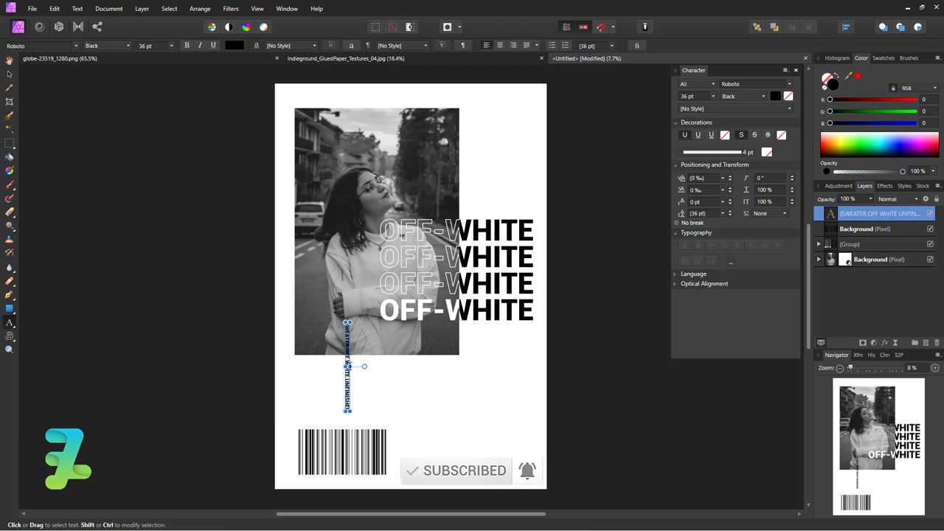
{"action": "type", "text": "-"}
{"action": "key", "text": "Escape"}
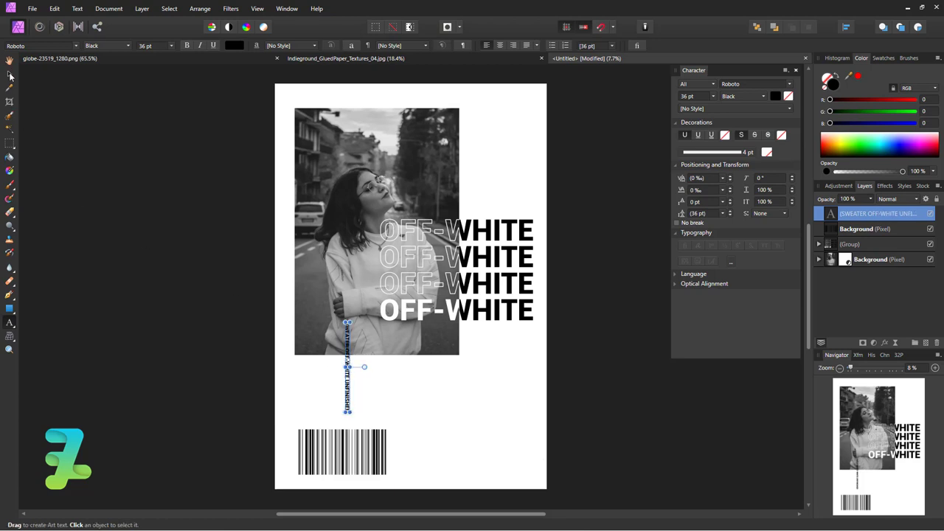
{"action": "left_click", "coordinate": [9, 74]}
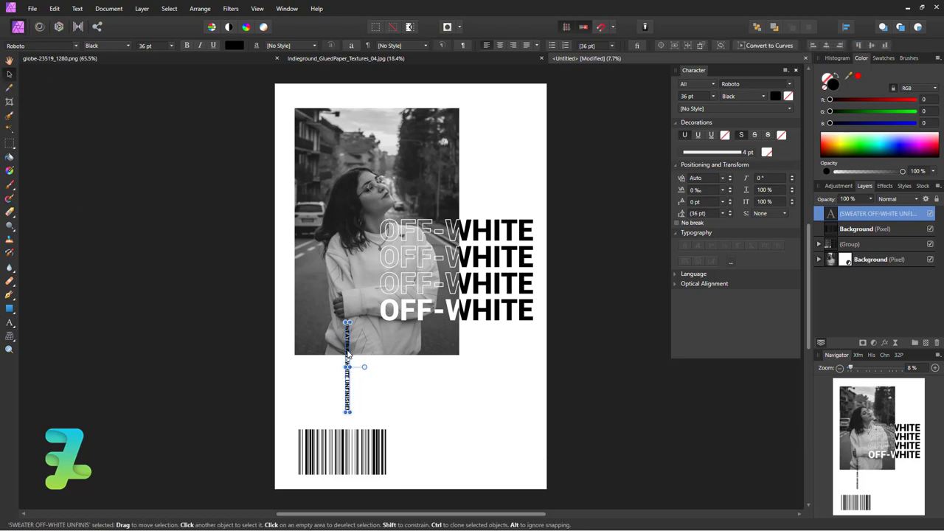
{"action": "left_click_drag", "start_coordinate": [347, 354], "coordinate": [286, 141]}
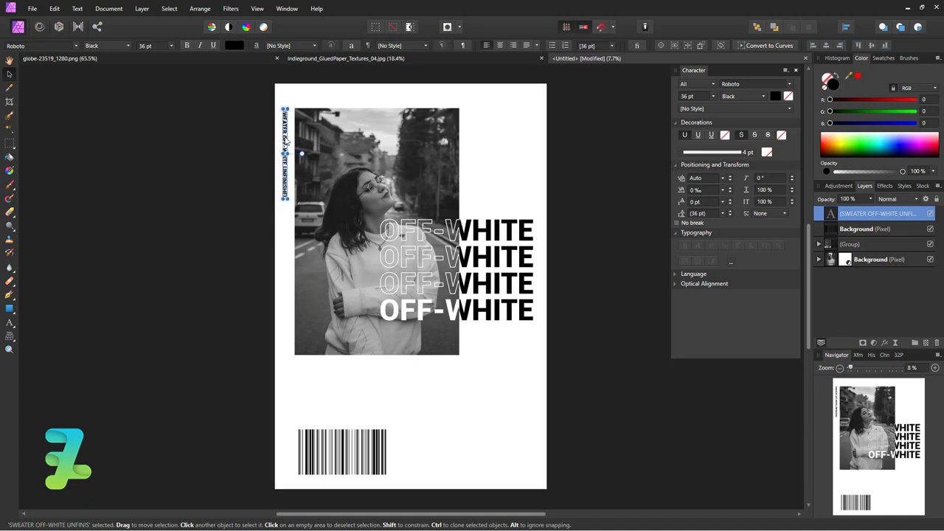
Duplicate the caption, rotate the copy horizontal under the barcode, and nudge the barcode slightly down.
{"action": "key", "text": "ctrl+j"}
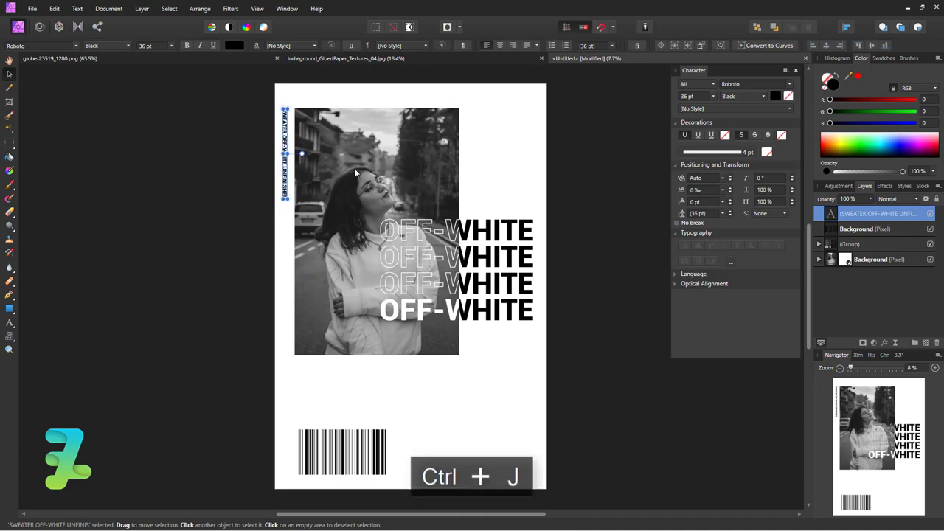
{"action": "left_click_drag", "start_coordinate": [287, 129], "coordinate": [415, 390]}
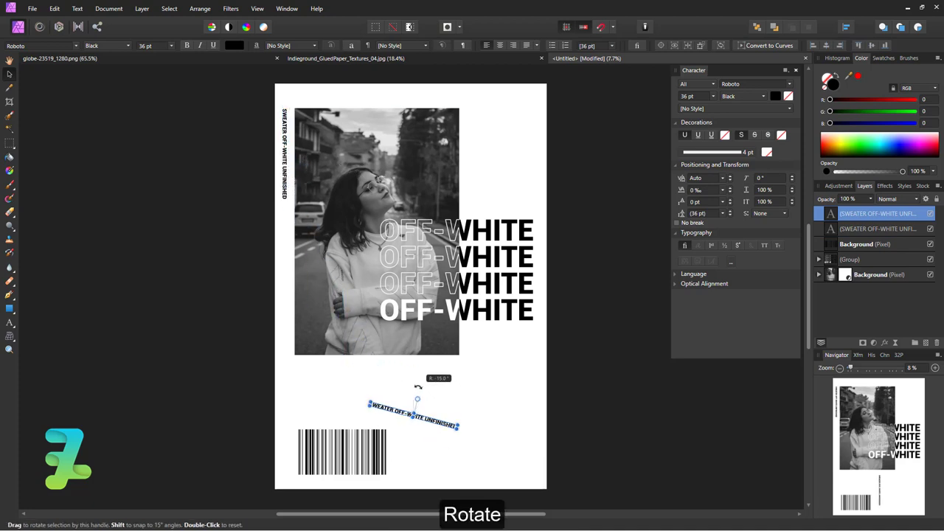
{"action": "left_click_drag", "start_coordinate": [431, 411], "coordinate": [423, 376]}
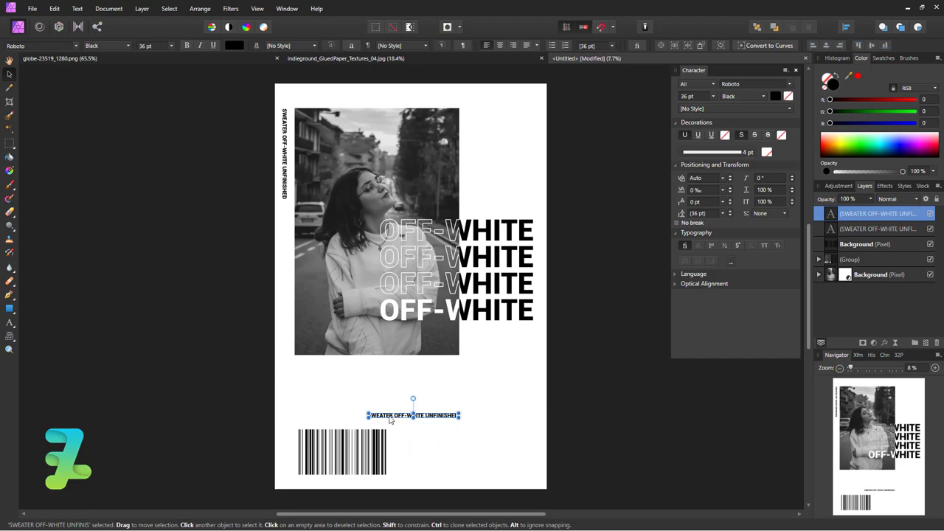
{"action": "left_click_drag", "start_coordinate": [391, 419], "coordinate": [310, 484]}
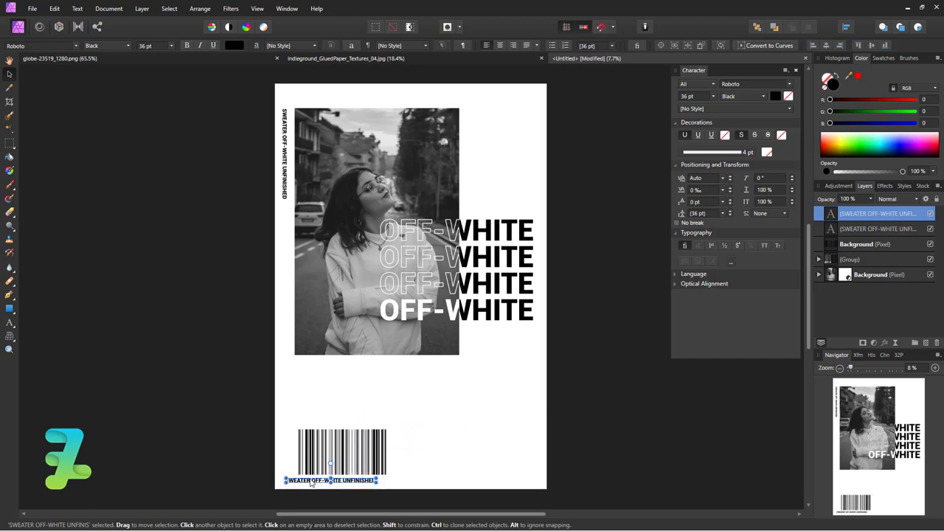
{"action": "key", "text": "ctrl+d"}
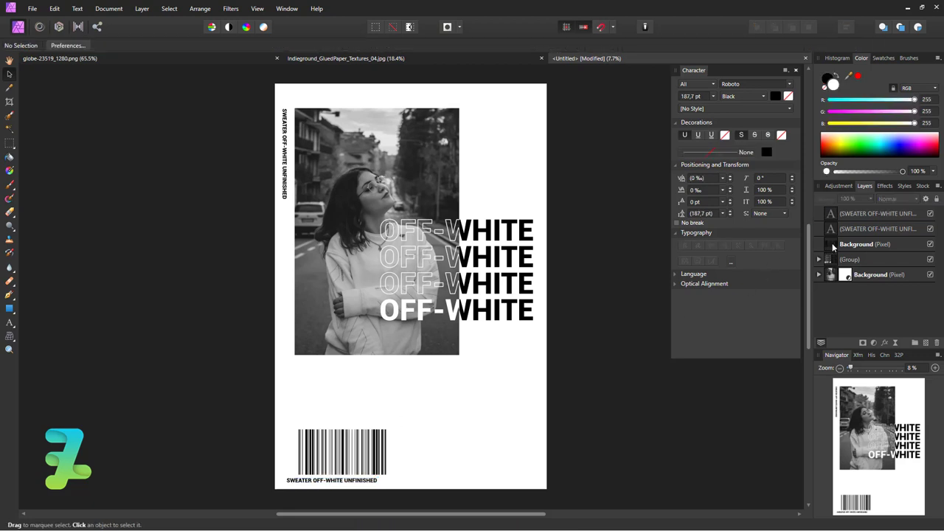
{"action": "left_click_drag", "start_coordinate": [341, 451], "coordinate": [338, 443]}
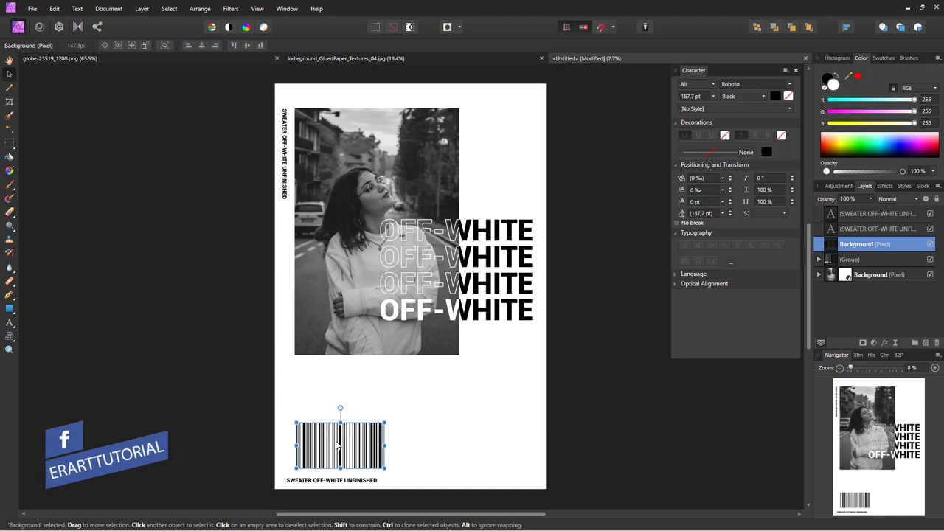
{"action": "left_click_drag", "start_coordinate": [338, 443], "coordinate": [339, 447]}
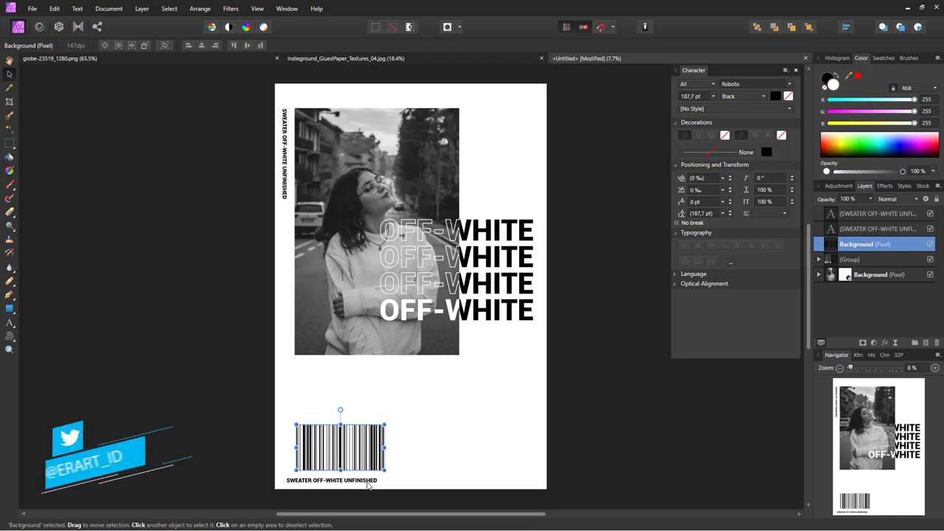
{"action": "left_click", "coordinate": [369, 482]}
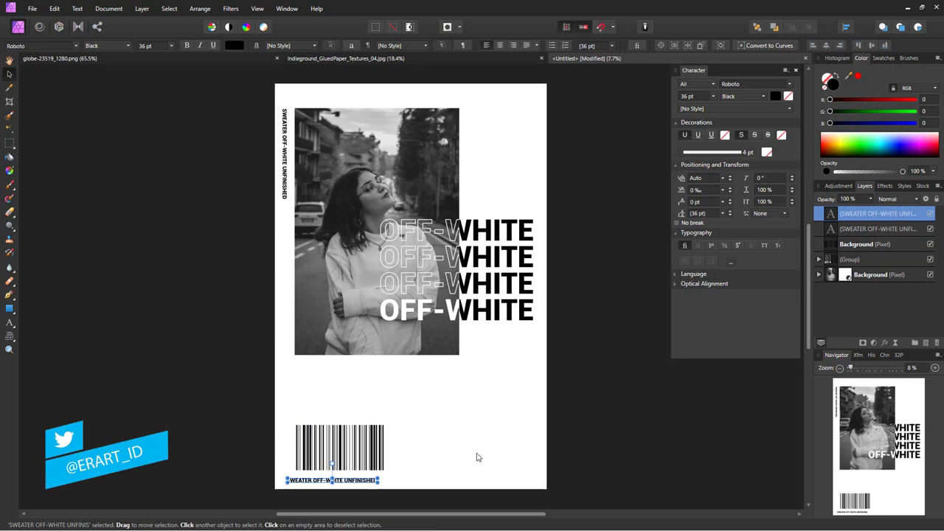
Duplicate the bottom caption into a vertical copy along the page's right edge.
{"action": "key", "text": "ctrl+j"}
{"action": "mouse_move", "coordinate": [373, 482]}
{"action": "left_mouse_down"}
{"action": "mouse_move", "coordinate": [527, 429]}
{"action": "mouse_move", "coordinate": [444, 433]}
{"action": "left_mouse_up"}
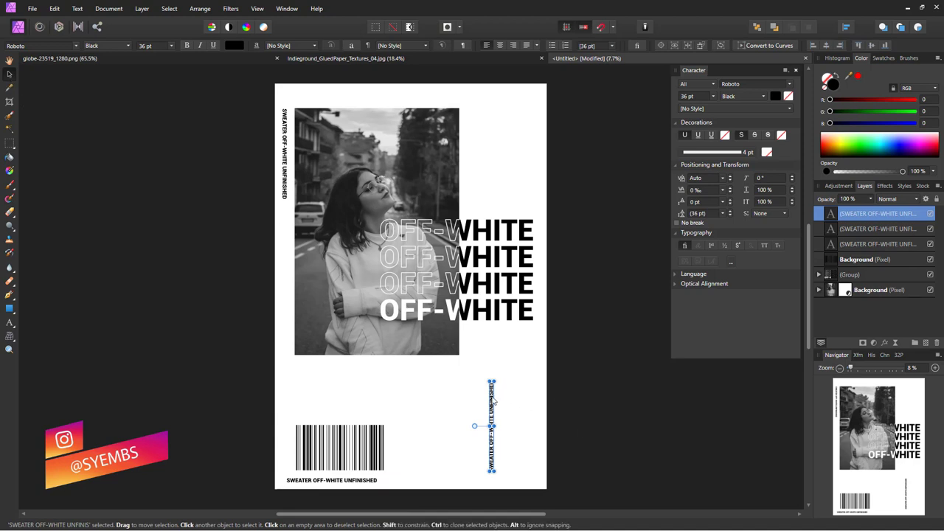
{"action": "left_click_drag", "start_coordinate": [494, 400], "coordinate": [537, 408]}
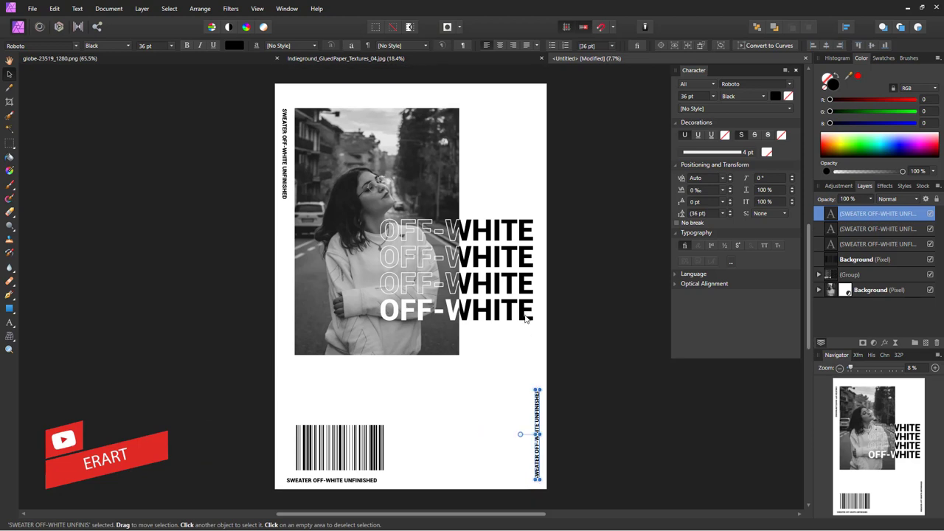
Add another caption copy at the page top, nudged two steps to the right.
{"action": "left_click", "coordinate": [353, 483]}
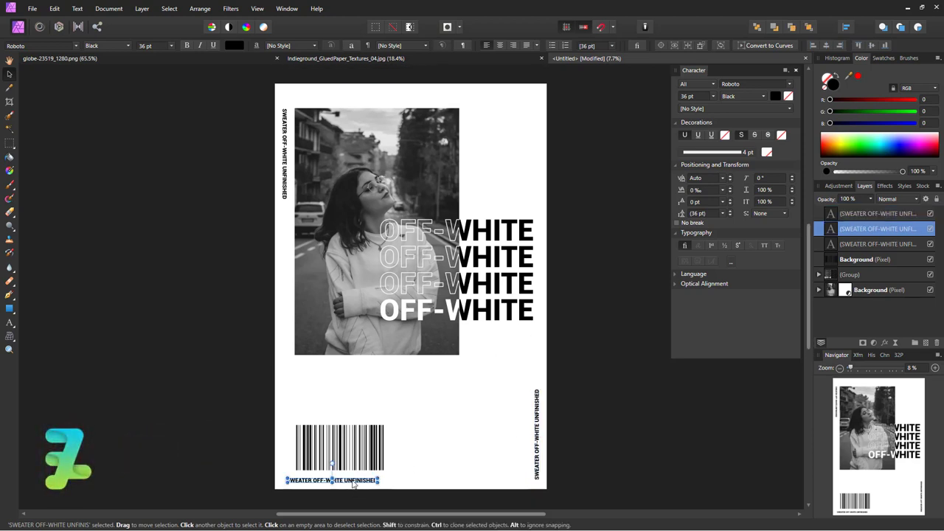
{"action": "key", "text": "ctrl+j"}
{"action": "left_click_drag", "start_coordinate": [369, 177], "coordinate": [357, 109]}
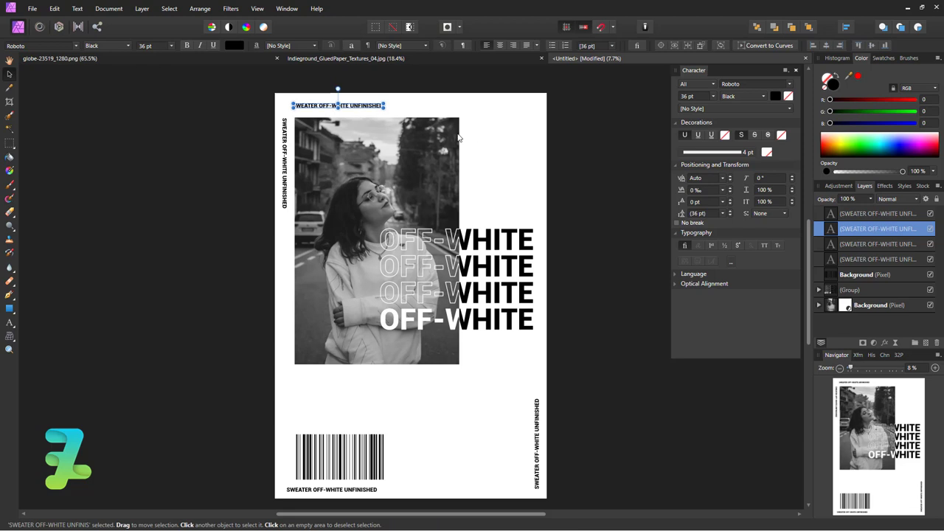
{"action": "key", "text": "Right"}
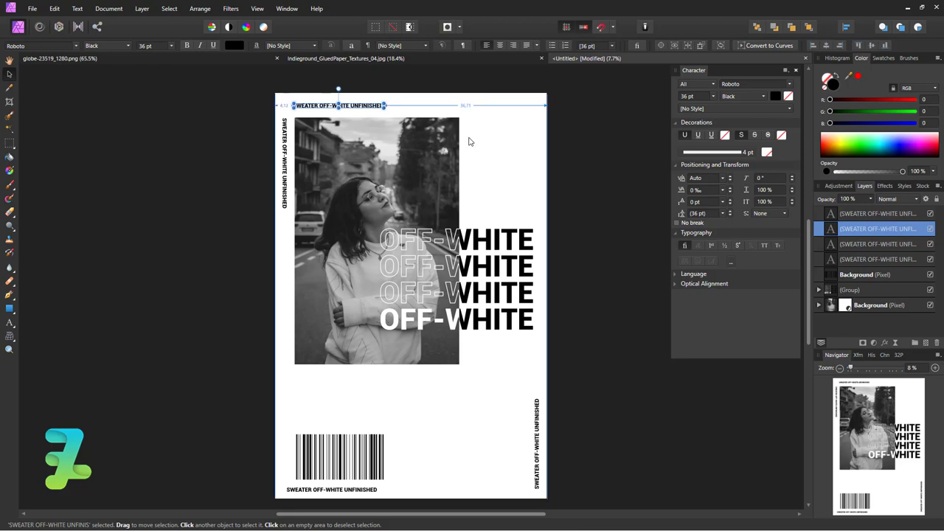
{"action": "key", "text": "Right"}
Draw a thin black horizontal rectangle to the right of the top caption.
{"action": "left_click", "coordinate": [9, 308]}
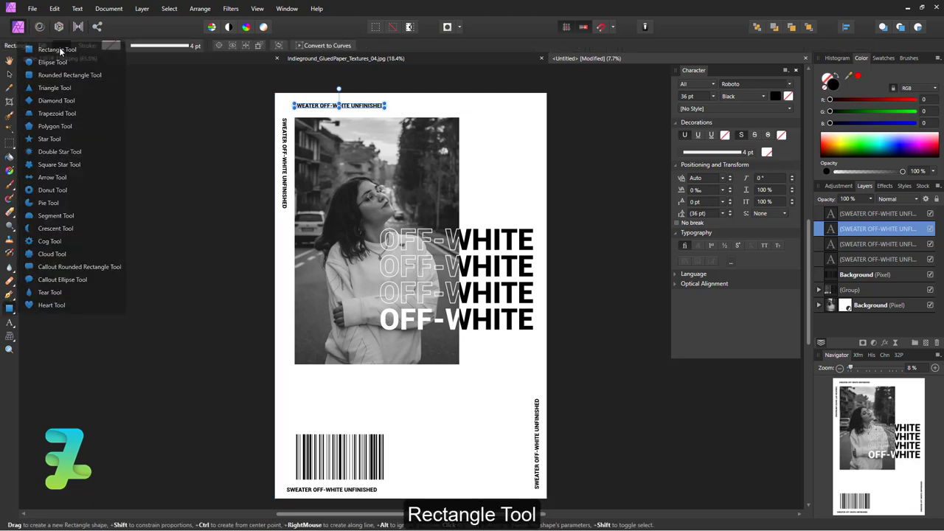
{"action": "left_click", "coordinate": [59, 49]}
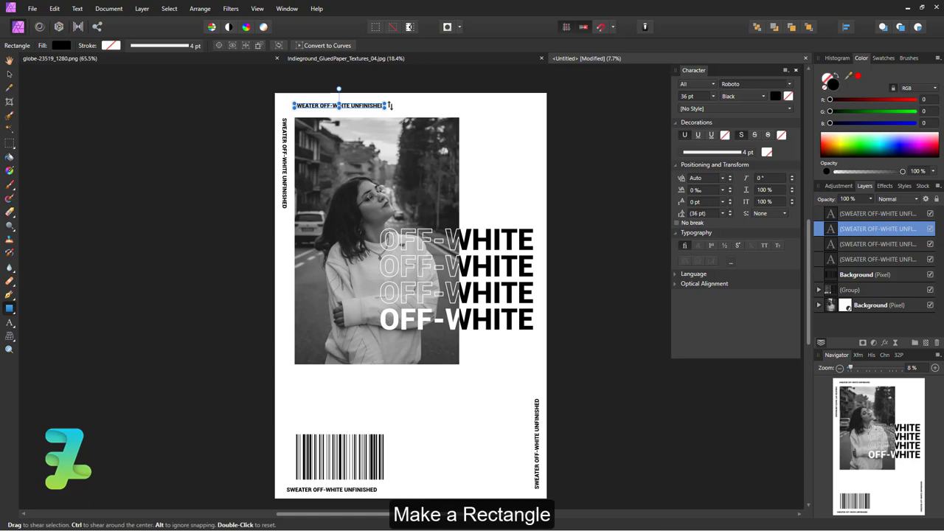
{"action": "left_click_drag", "start_coordinate": [393, 107], "coordinate": [536, 106]}
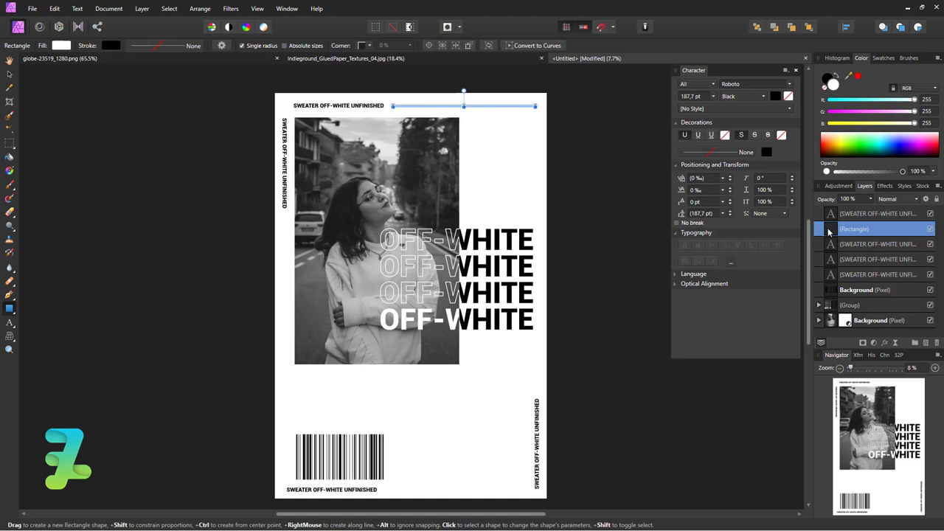
{"action": "left_click_drag", "start_coordinate": [854, 229], "coordinate": [855, 211]}
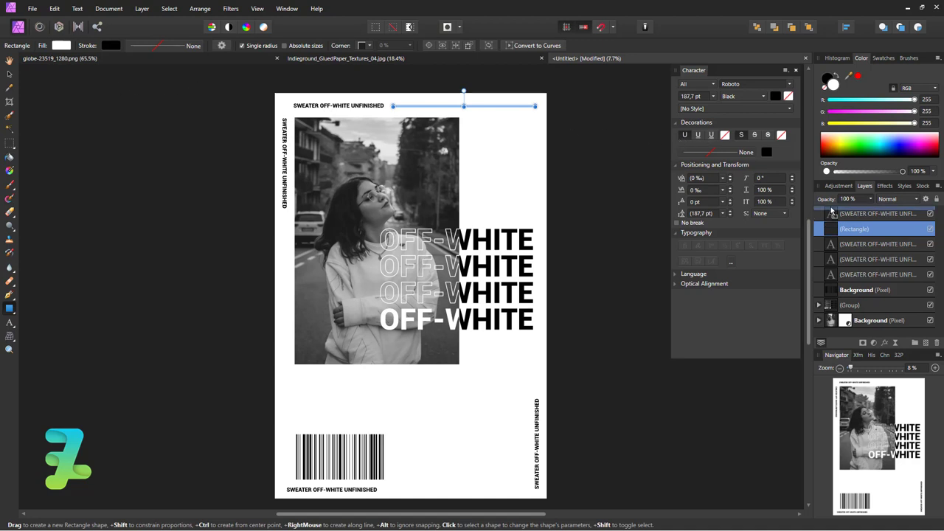
{"action": "left_click", "coordinate": [9, 74]}
{"action": "left_click", "coordinate": [62, 46]}
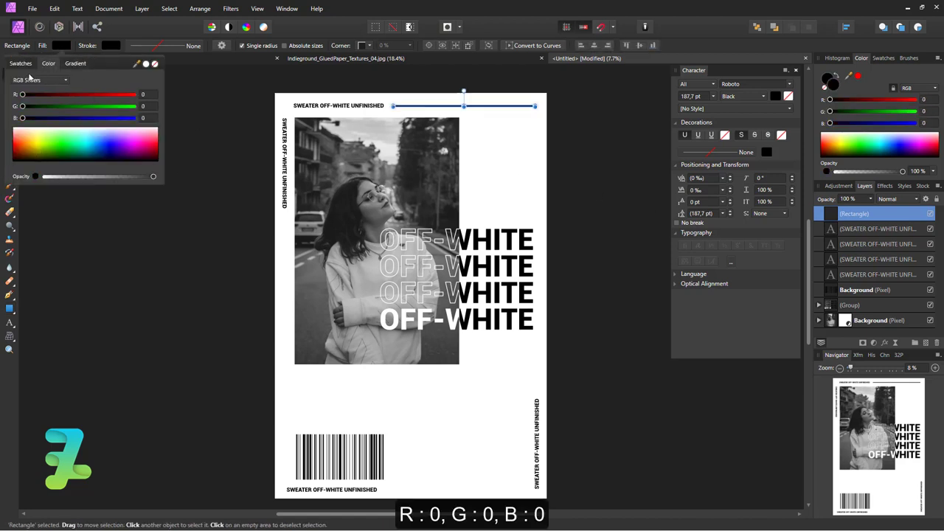
{"action": "left_click", "coordinate": [189, 74]}
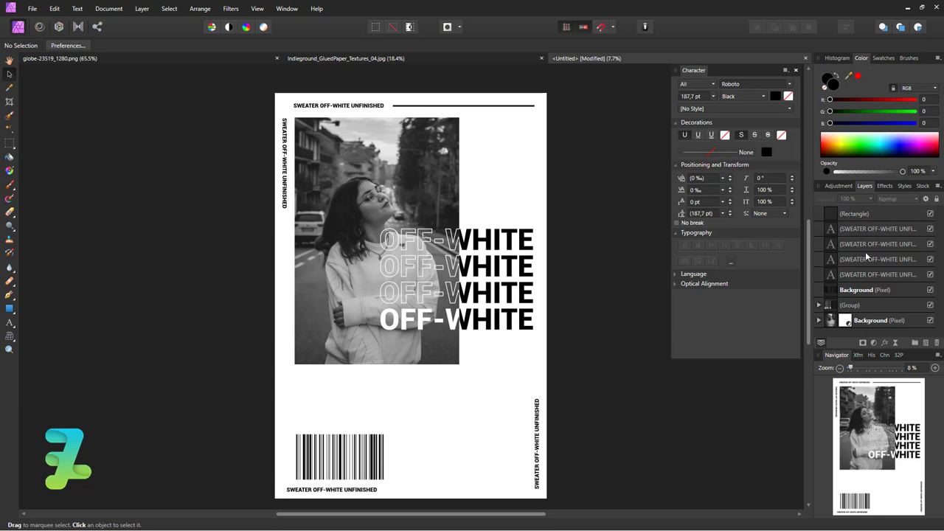
Duplicate the black rule and move the copy beside the caption under the barcode.
{"action": "left_click", "coordinate": [862, 214]}
{"action": "key", "text": "ctrl+j"}
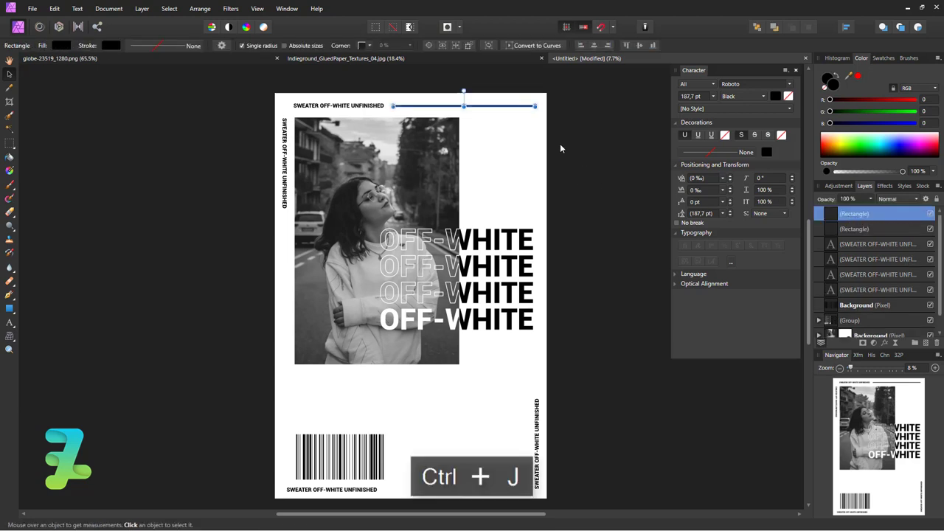
{"action": "left_click_drag", "start_coordinate": [502, 106], "coordinate": [488, 494]}
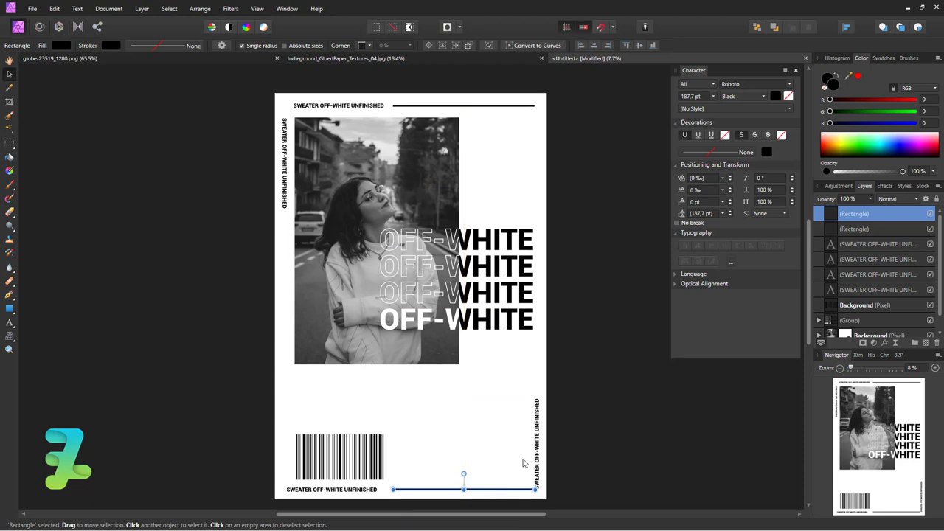
{"action": "left_click", "coordinate": [538, 454]}
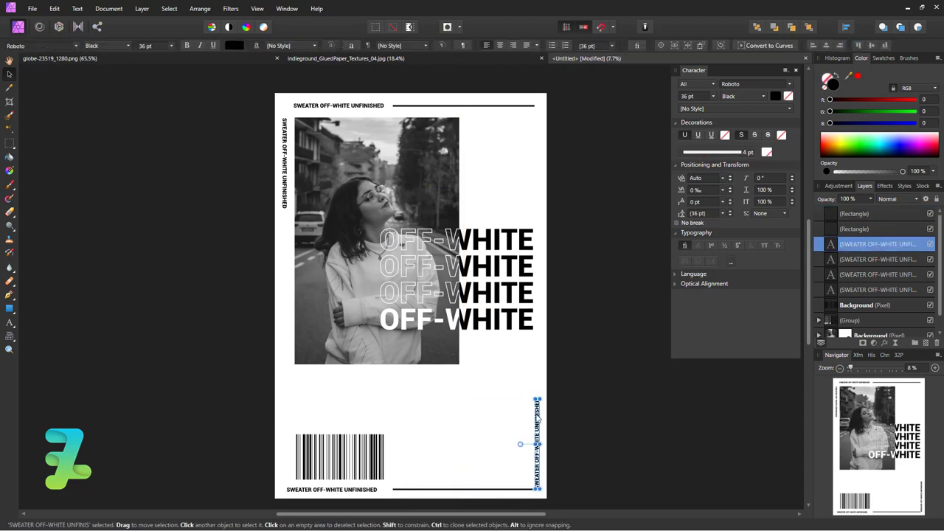
Shift the right vertical caption up and draw a thin vertical rule above it.
{"action": "left_click_drag", "start_coordinate": [538, 418], "coordinate": [538, 408]}
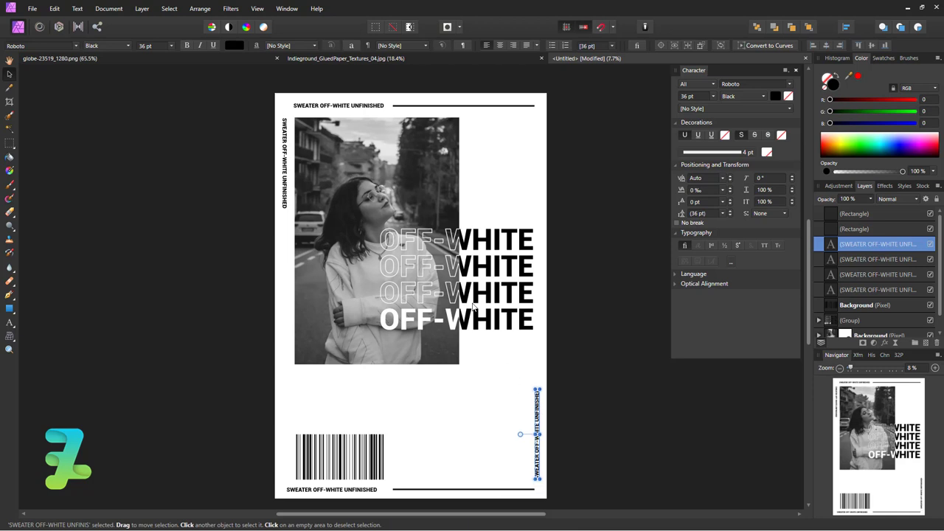
{"action": "left_click", "coordinate": [9, 309]}
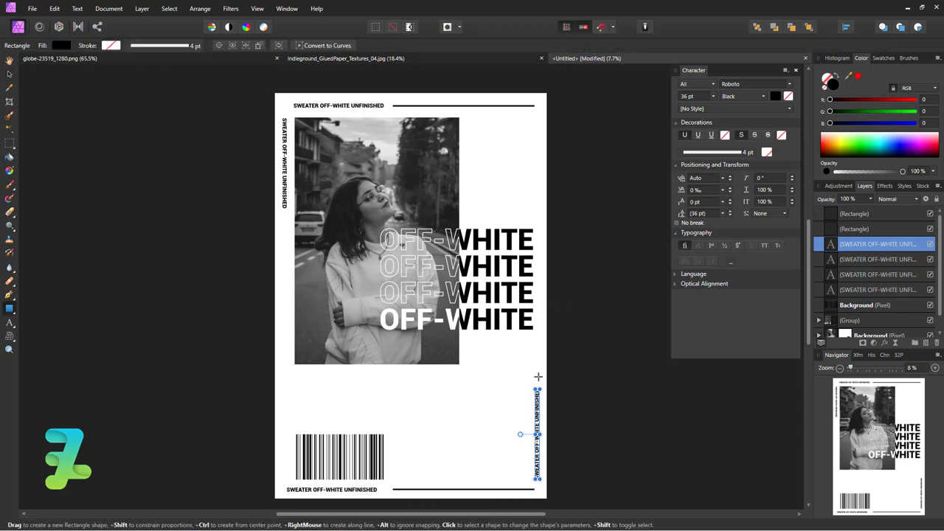
{"action": "left_click_drag", "start_coordinate": [538, 377], "coordinate": [537, 111]}
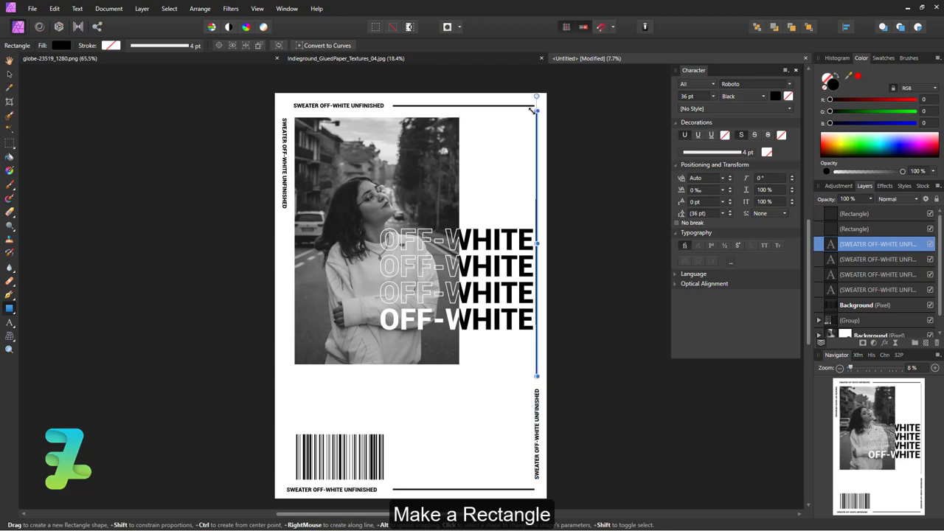
{"action": "left_click", "coordinate": [11, 74]}
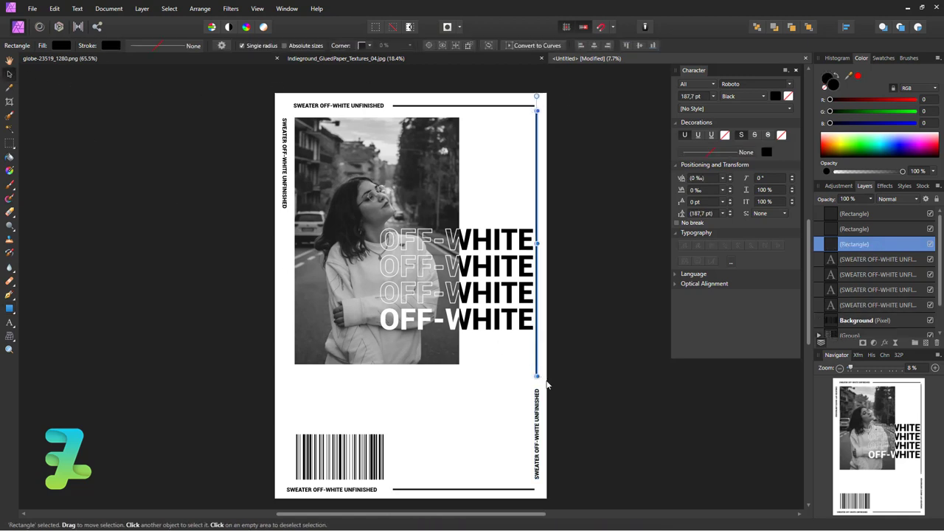
{"action": "left_click", "coordinate": [549, 384]}
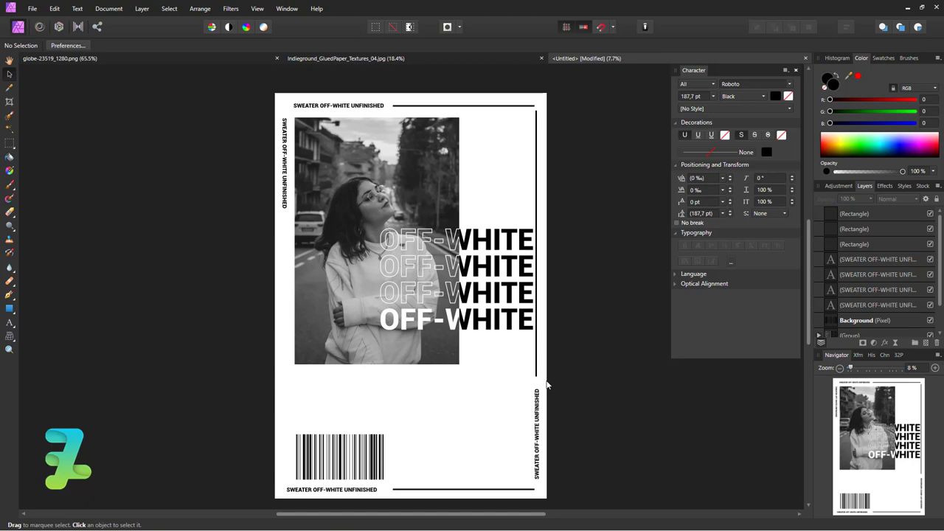
Duplicate the vertical rule and move the copy to the page's left edge.
{"action": "left_click", "coordinate": [837, 247]}
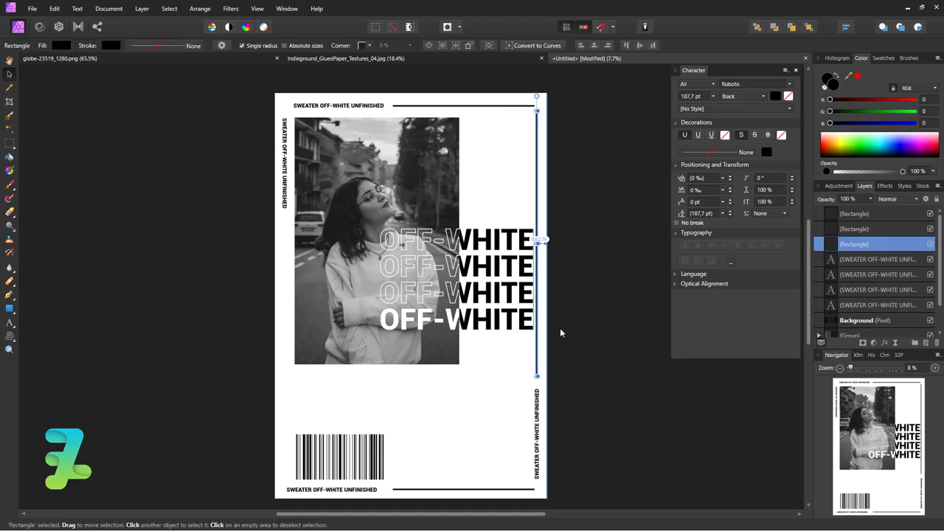
{"action": "key", "text": "ctrl+j"}
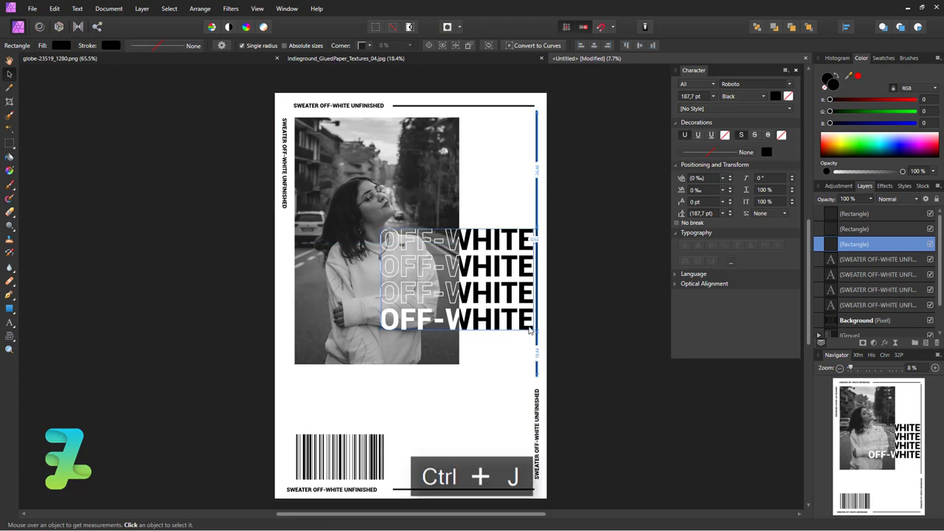
{"action": "left_click_drag", "start_coordinate": [538, 181], "coordinate": [285, 286]}
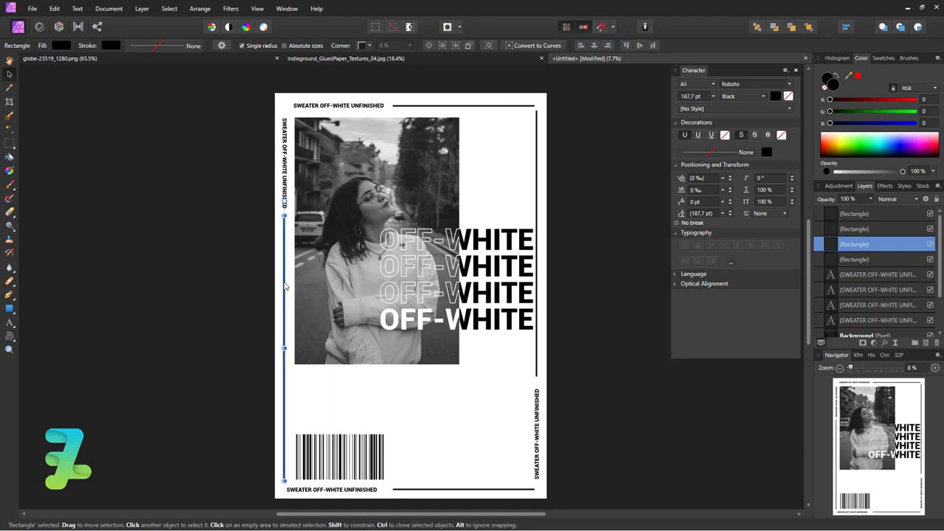
{"action": "left_click", "coordinate": [446, 415]}
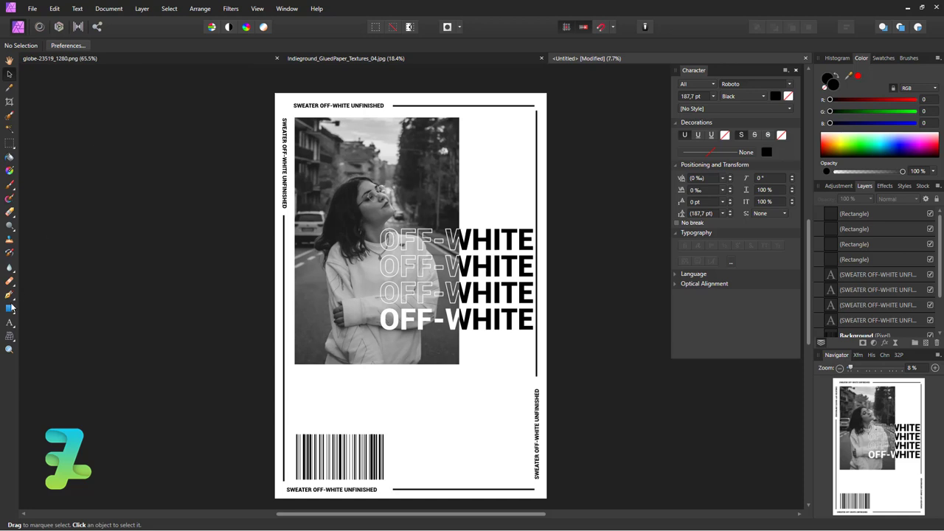
Start a text object below the photo, typing 'OFF-' and setting it to 48 pt.
{"action": "left_click", "coordinate": [10, 322]}
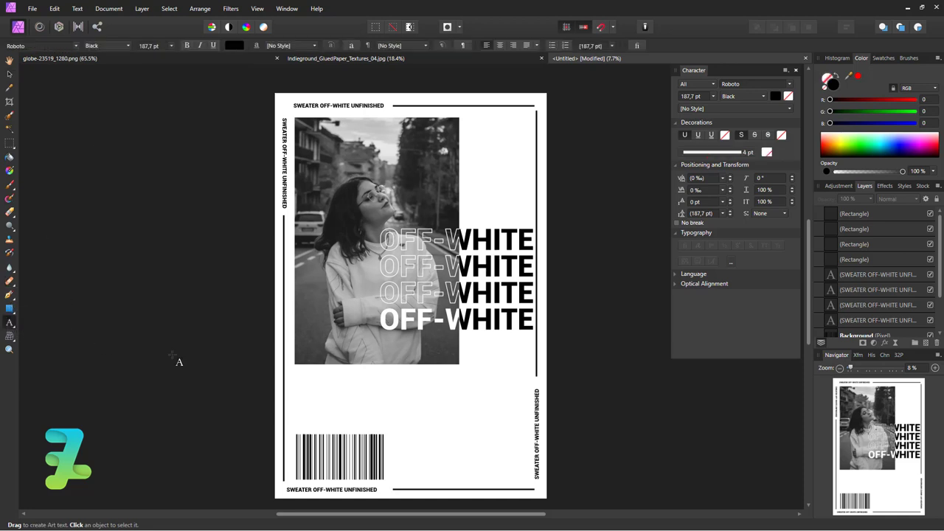
{"action": "left_click", "coordinate": [314, 385]}
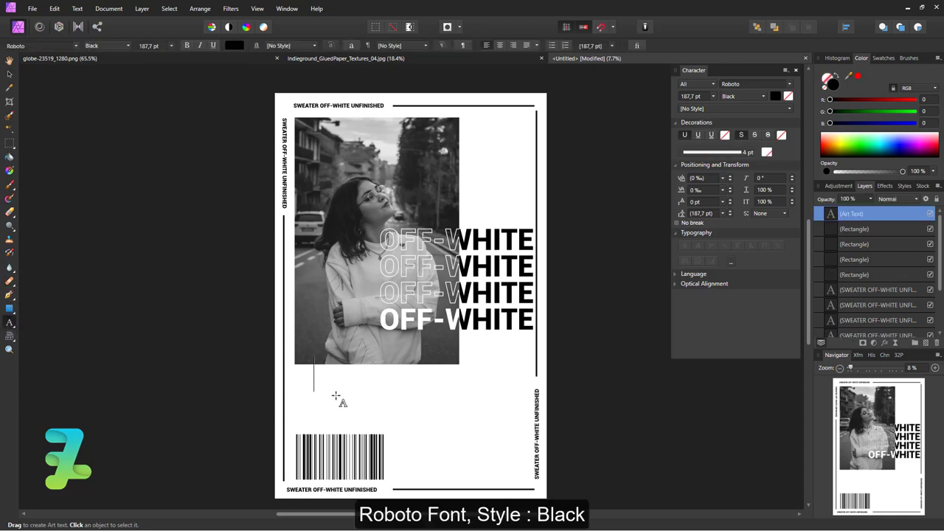
{"action": "type", "text": "OFF"}
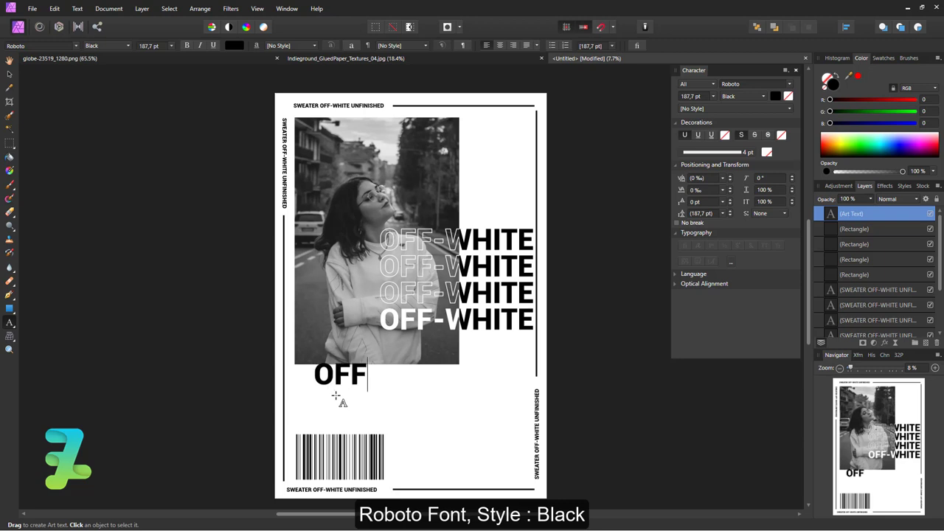
{"action": "type", "text": "-"}
{"action": "key", "text": "ctrl+a"}
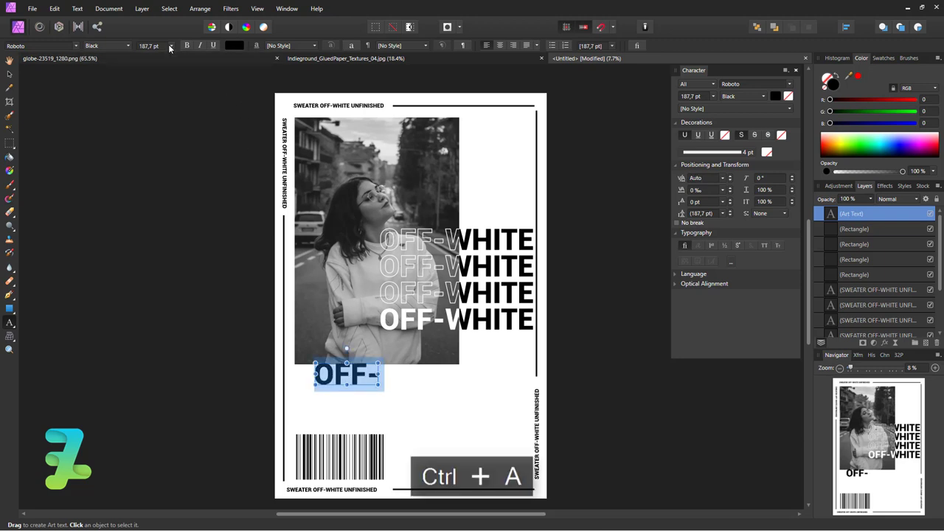
{"action": "left_click", "coordinate": [171, 45]}
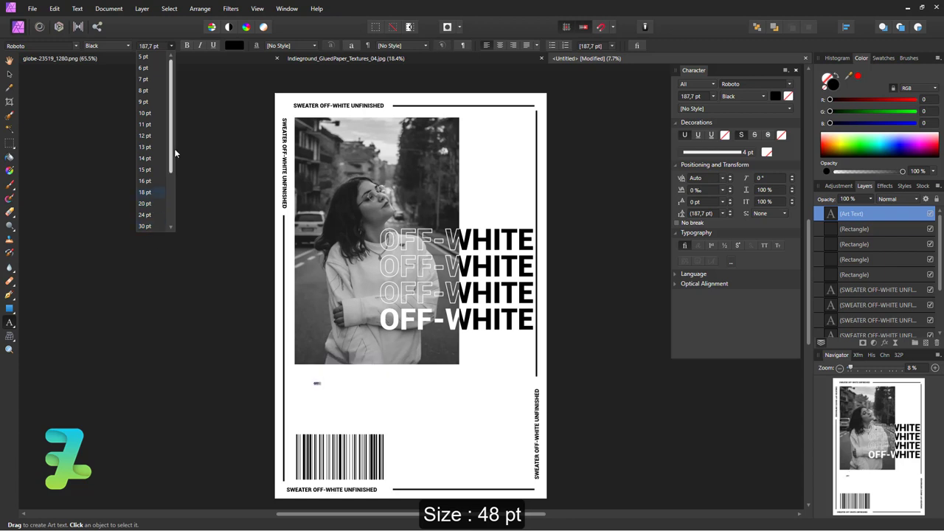
{"action": "left_click_drag", "start_coordinate": [171, 153], "coordinate": [171, 177]}
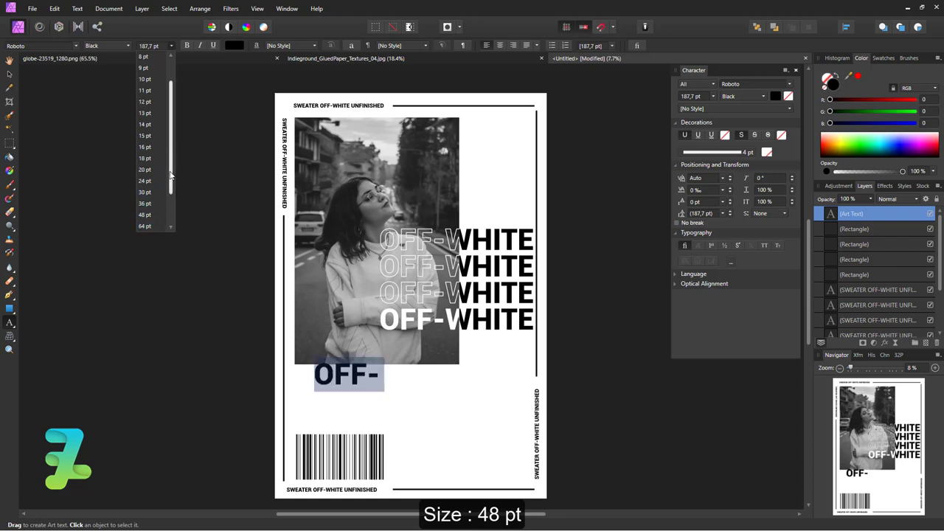
{"action": "left_click", "coordinate": [145, 223]}
{"action": "key", "text": "End"}
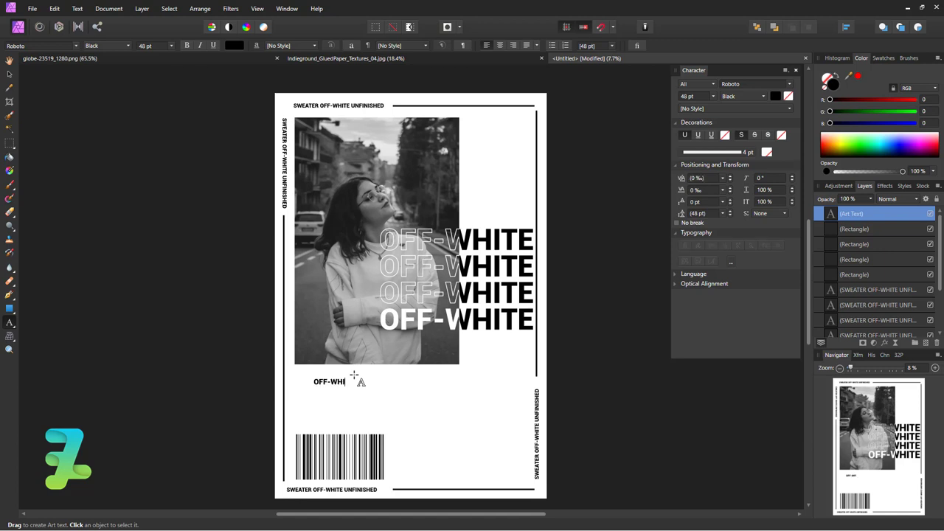
Type the Off-White designer credit and 'Defining the grey area between black and white as t…'.
{"action": "type", "text": "TE"}
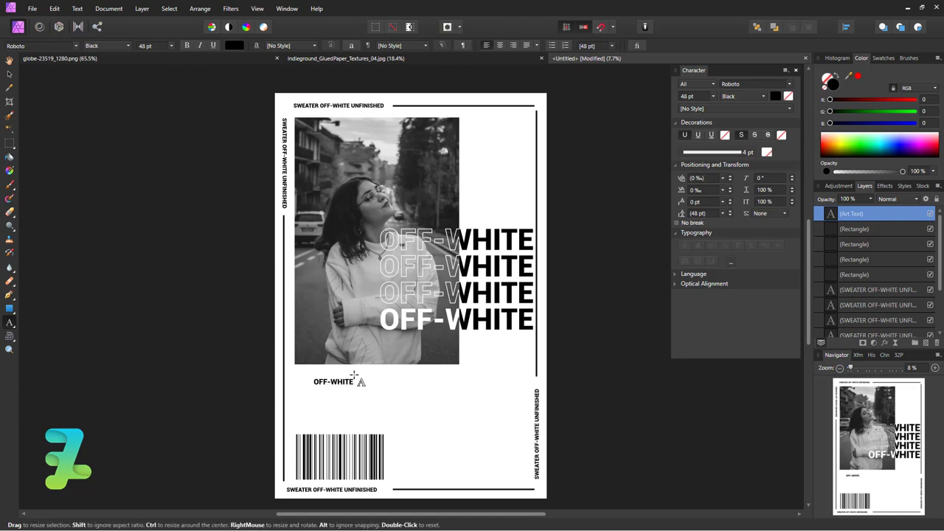
{"action": "key", "text": "BackSpace"}
{"action": "key", "text": "BackSpace"}
{"action": "key", "text": "BackSpace"}
{"action": "key", "text": "BackSpace"}
{"action": "key", "text": "BackSpace"}
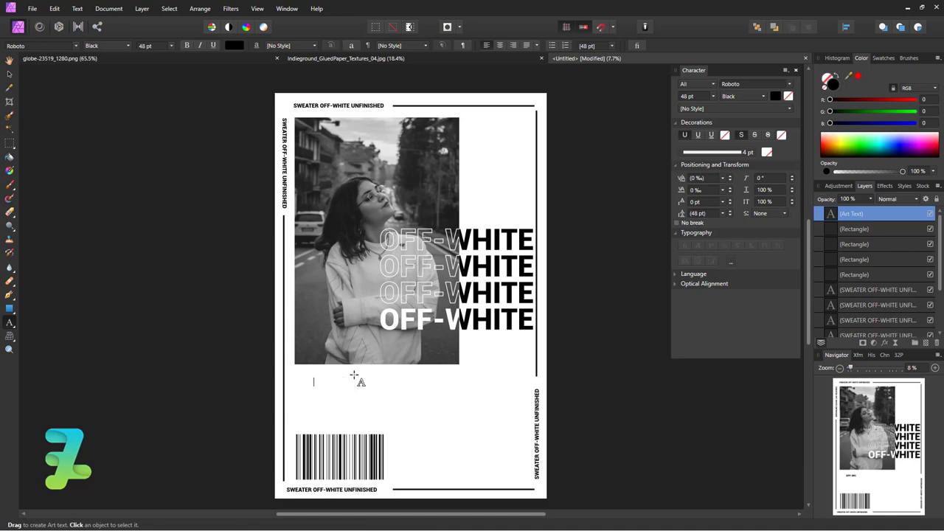
{"action": "type", "text": "Off"}
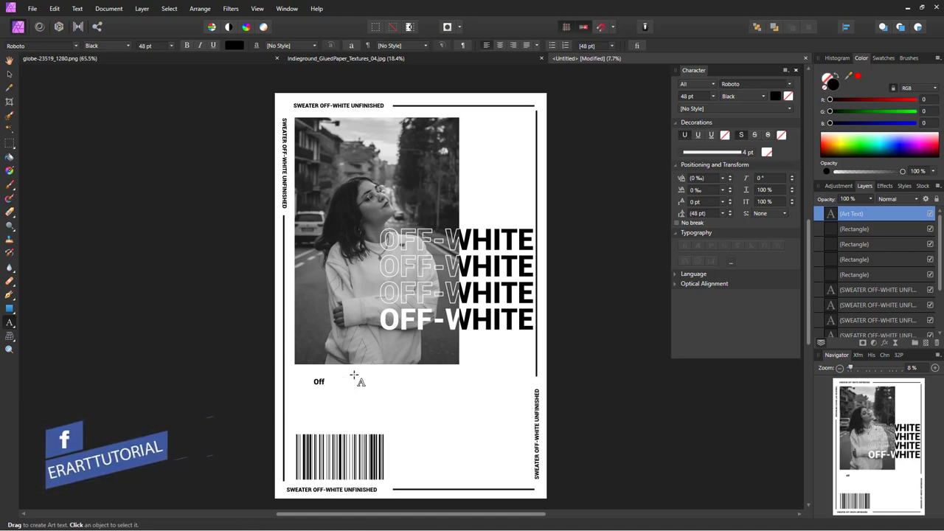
{"action": "type", "text": "-Who"}
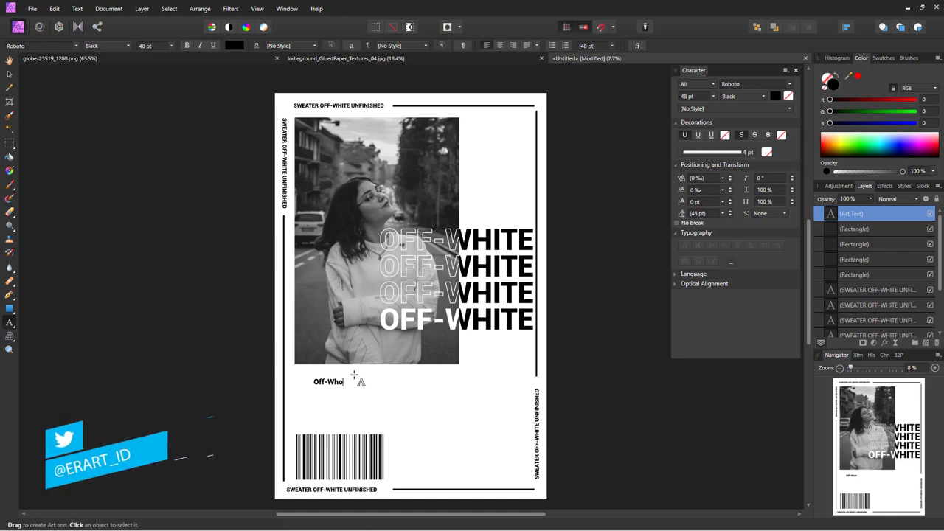
{"action": "key", "text": "BackSpace"}
{"action": "type", "text": "ite "}
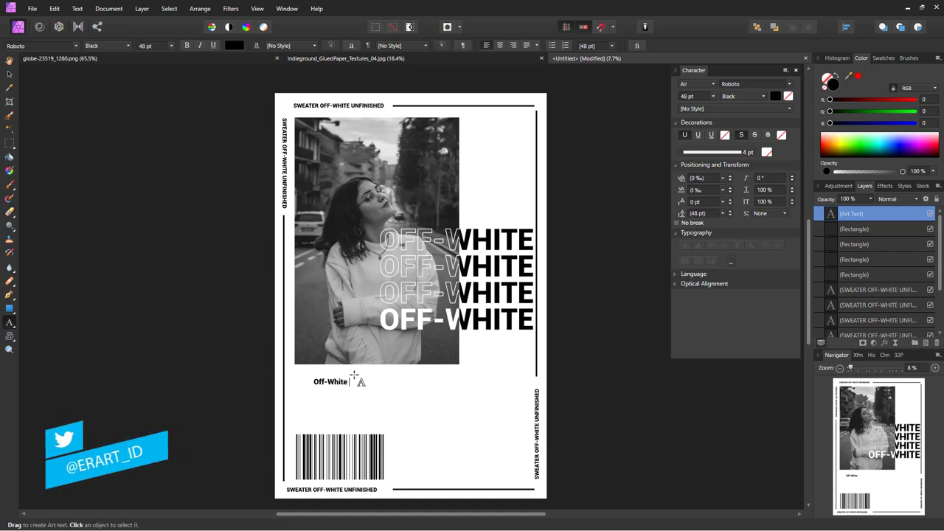
{"action": "type", "text": "c/o"}
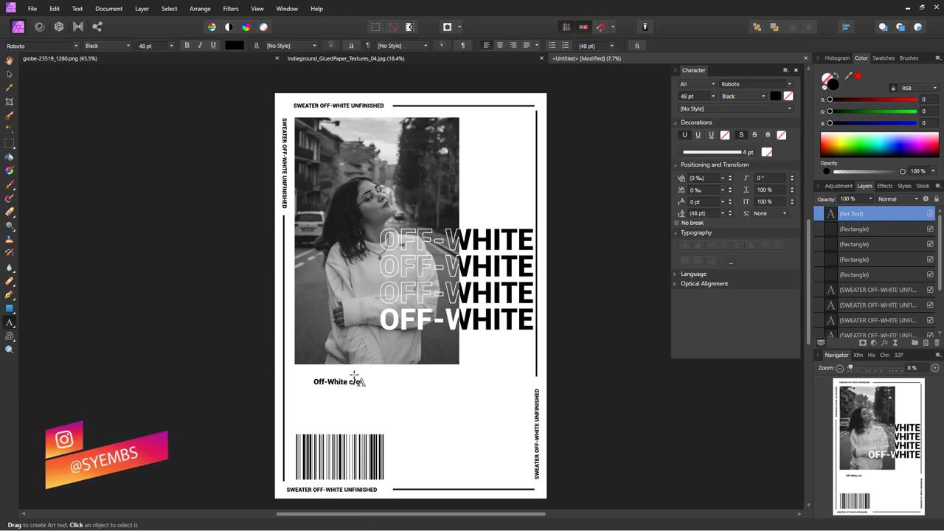
{"action": "type", "text": " VIRGIL "}
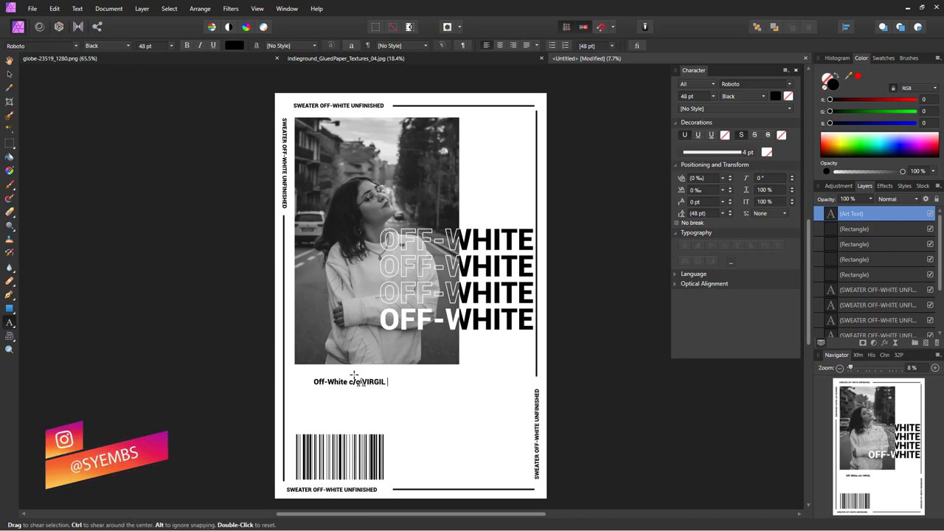
{"action": "type", "text": "ABLOH"}
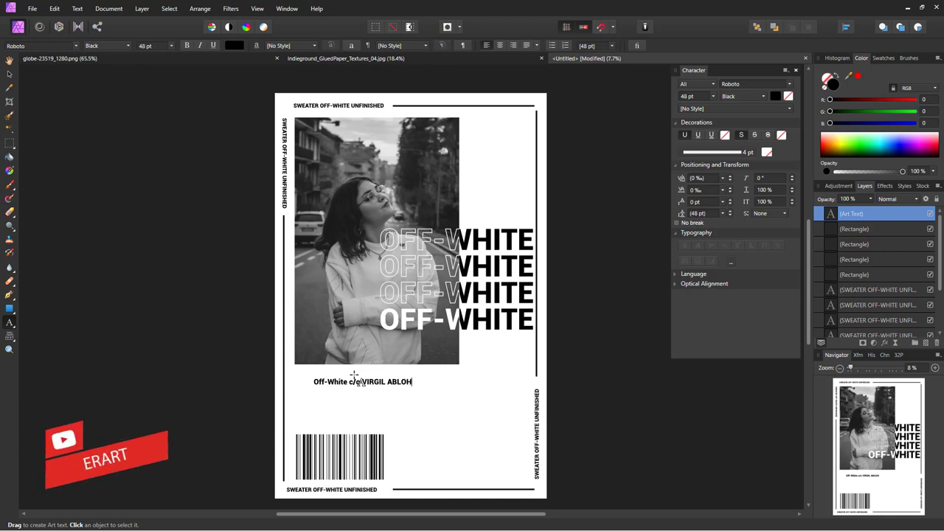
{"action": "type", "text": " Definin"}
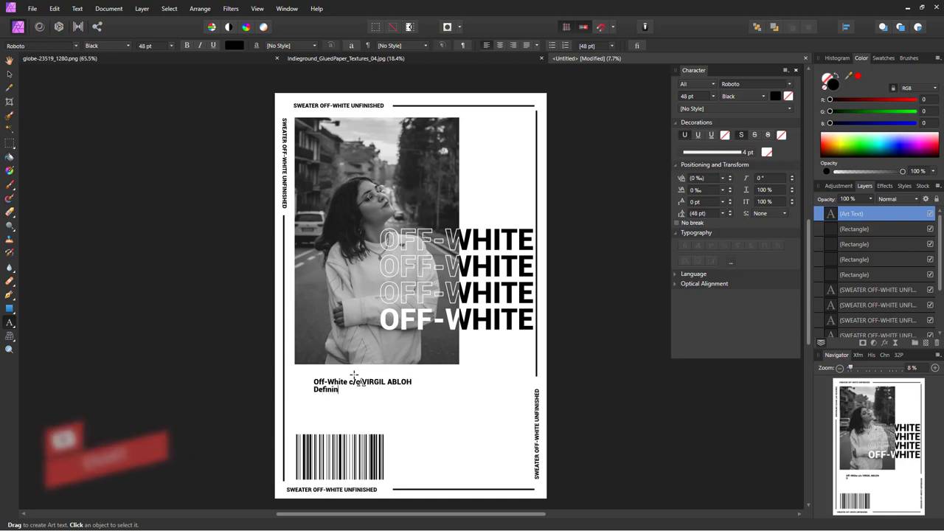
{"action": "type", "text": "g the grey area bet"}
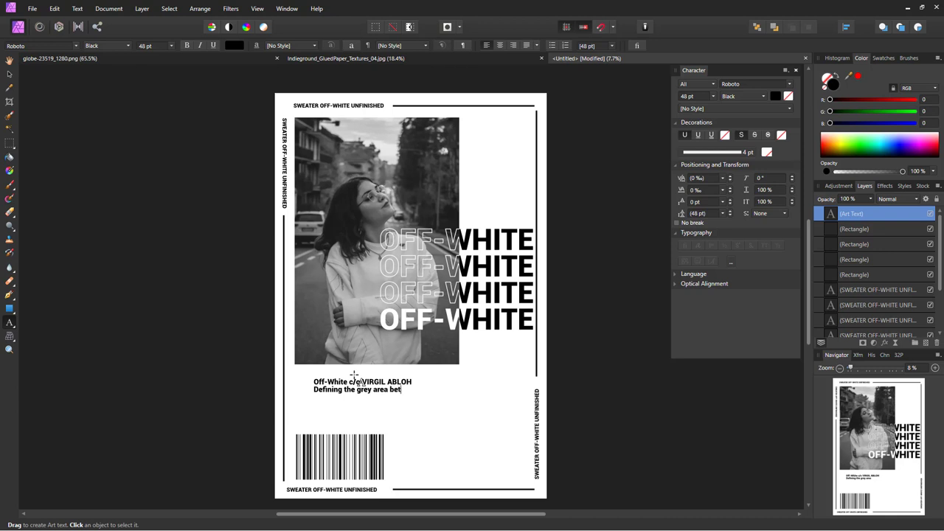
{"action": "type", "text": "ween bl"}
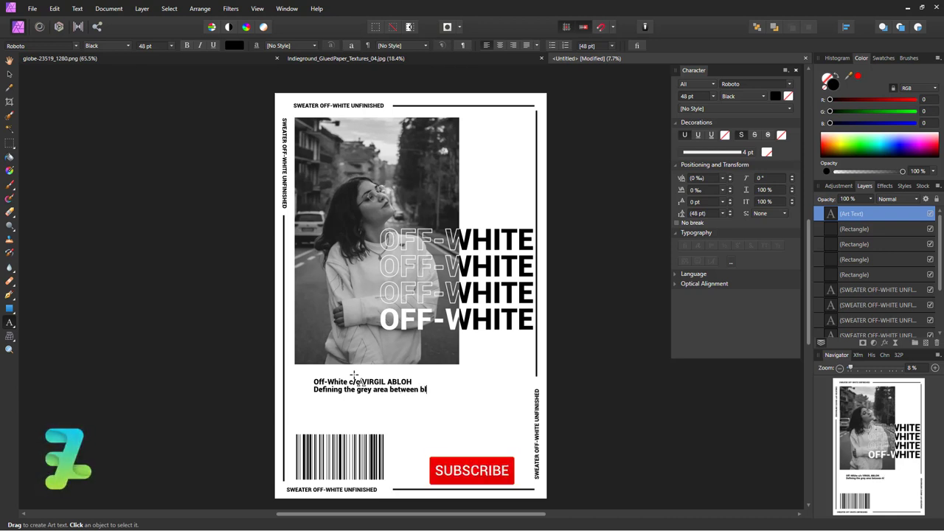
{"action": "type", "text": "ack"}
{"action": "key", "text": "Return"}
{"action": "type", "text": "an"}
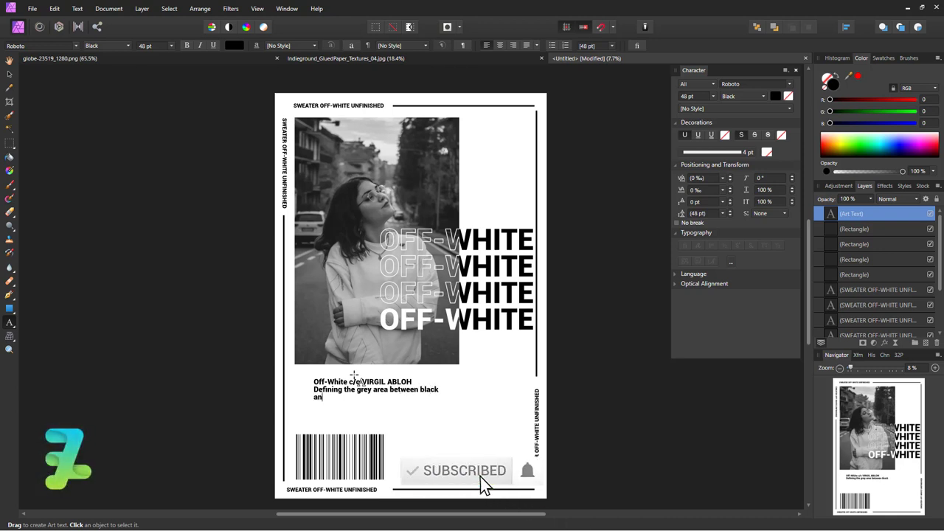
{"action": "type", "text": "d white as "}
{"action": "type", "text": "the color Off-White"}
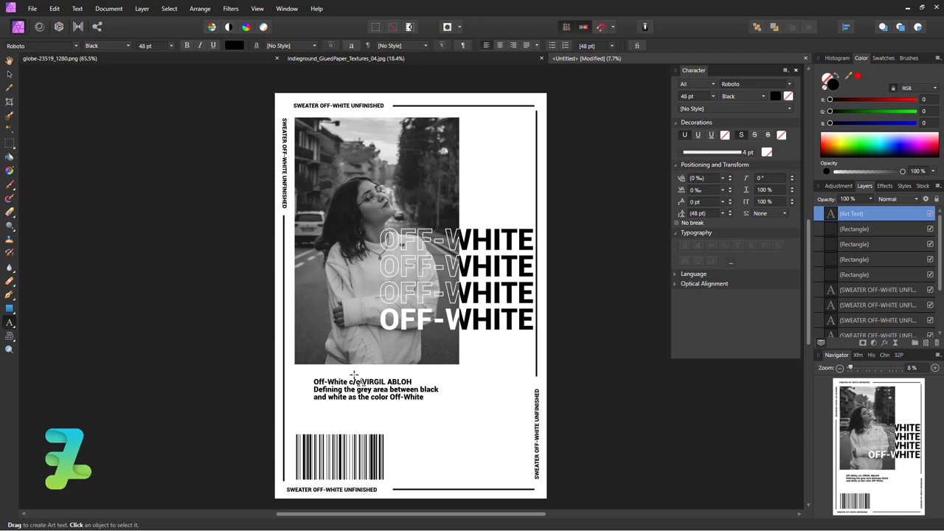
Scale the caption up to about 70 pt and align it under the photo's left edge.
{"action": "key", "text": "Escape"}
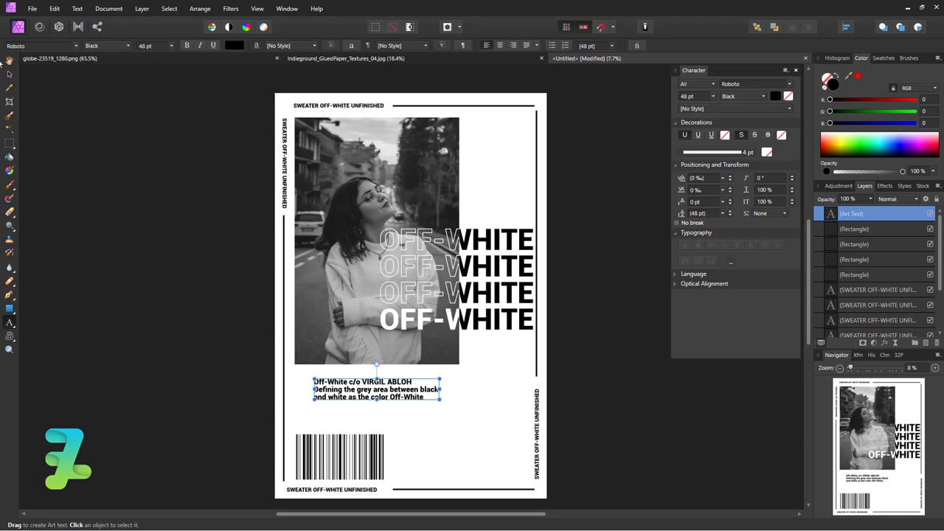
{"action": "key", "text": "h"}
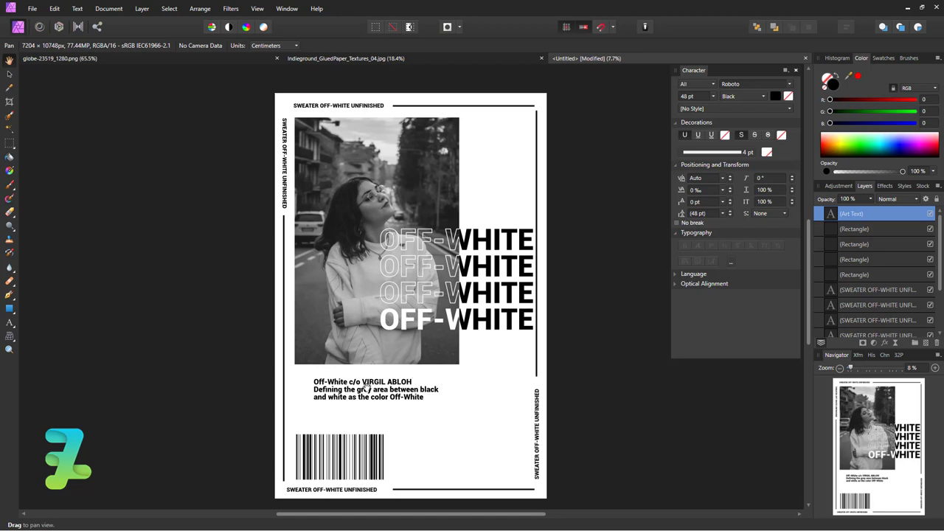
{"action": "left_click", "coordinate": [9, 74]}
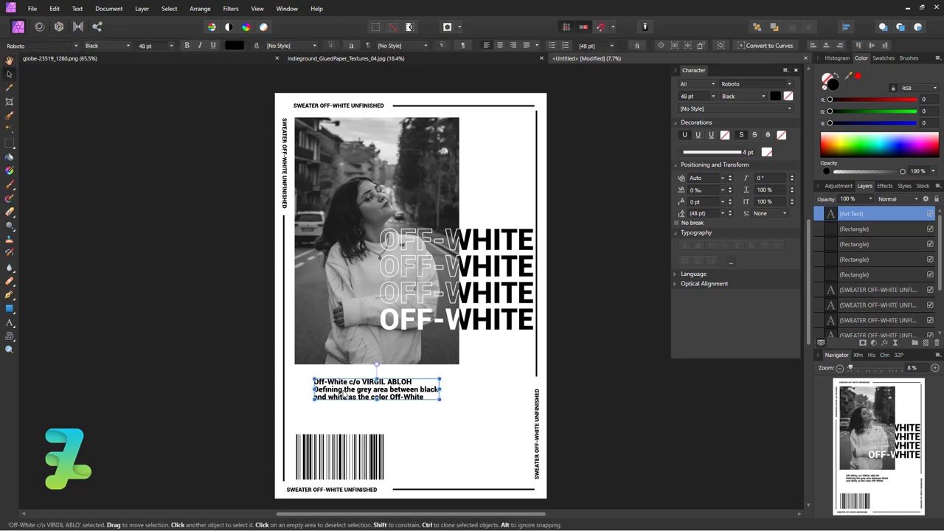
{"action": "left_click_drag", "start_coordinate": [345, 395], "coordinate": [355, 402]}
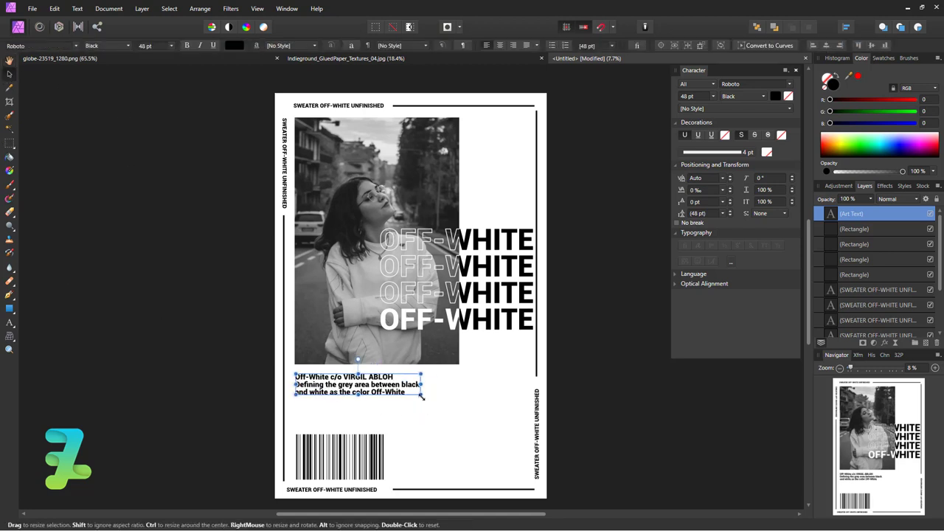
{"action": "left_click_drag", "start_coordinate": [421, 394], "coordinate": [480, 403]}
{"action": "mouse_move", "coordinate": [417, 390]}
{"action": "left_mouse_down"}
{"action": "mouse_move", "coordinate": [412, 397]}
{"action": "mouse_move", "coordinate": [442, 384]}
{"action": "left_mouse_up"}
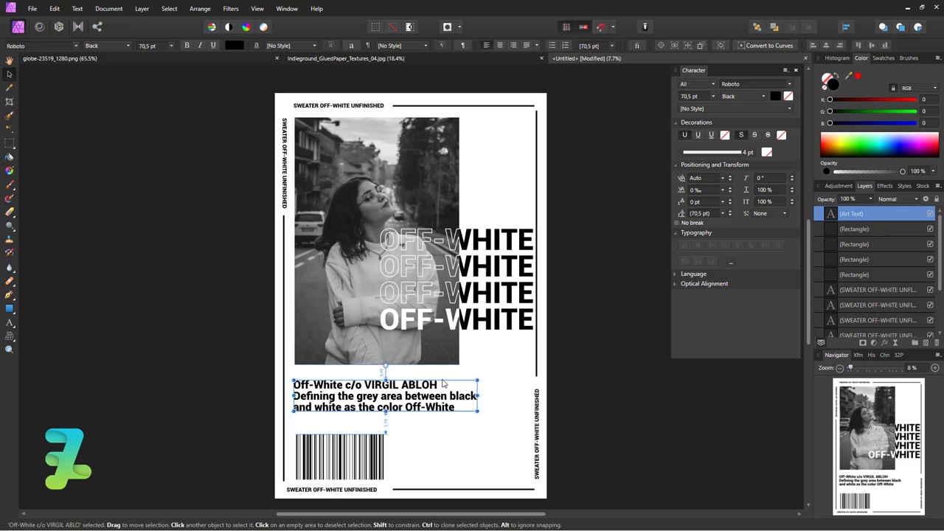
{"action": "left_click_drag", "start_coordinate": [442, 383], "coordinate": [442, 384]}
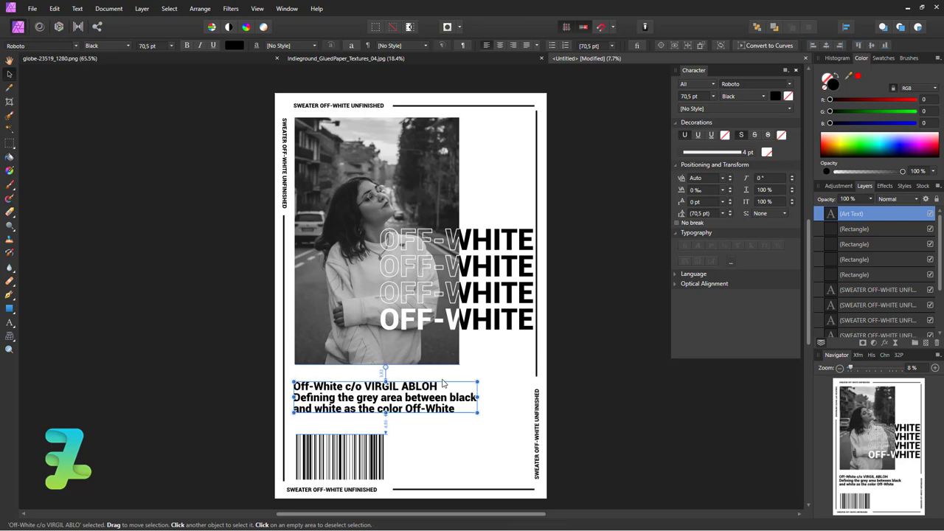
{"action": "left_click", "coordinate": [11, 325]}
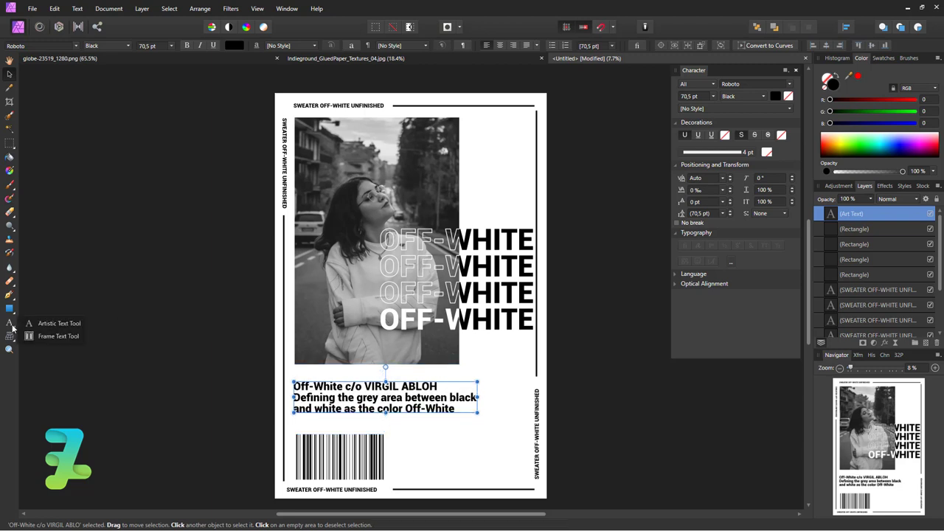
{"action": "left_click", "coordinate": [31, 321]}
Create an uppercase 'TM' art text set to 20 pt.
{"action": "left_click_drag", "start_coordinate": [425, 437], "coordinate": [428, 443]}
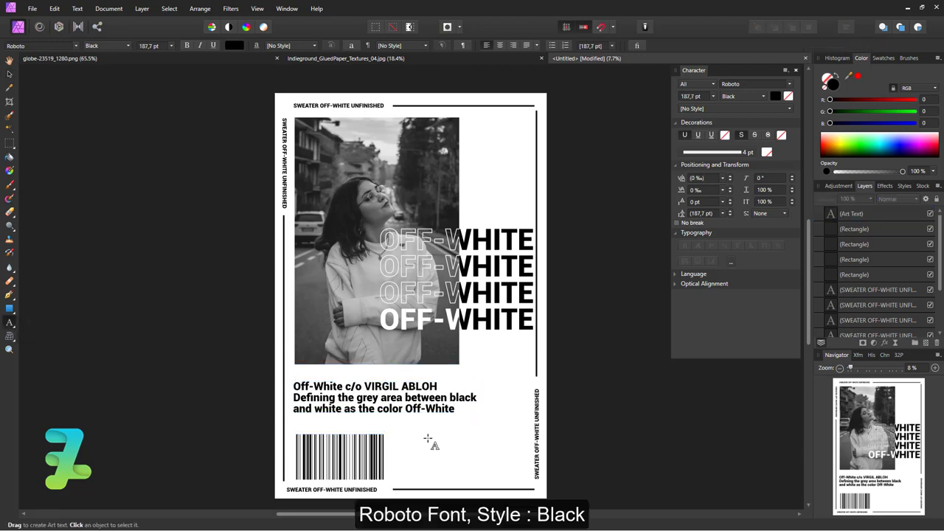
{"action": "type", "text": "tm"}
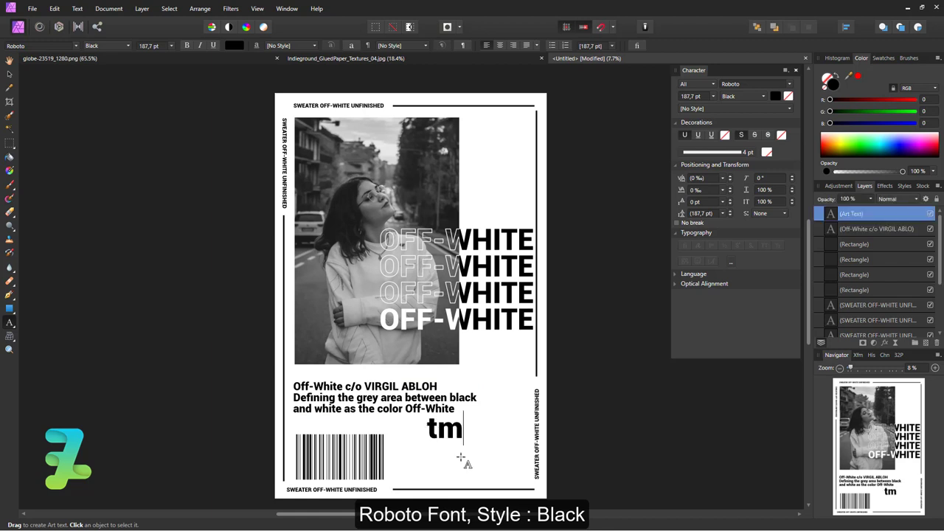
{"action": "key", "text": "BackSpace"}
{"action": "key", "text": "BackSpace"}
{"action": "type", "text": "TM"}
{"action": "key", "text": "ctrl+a"}
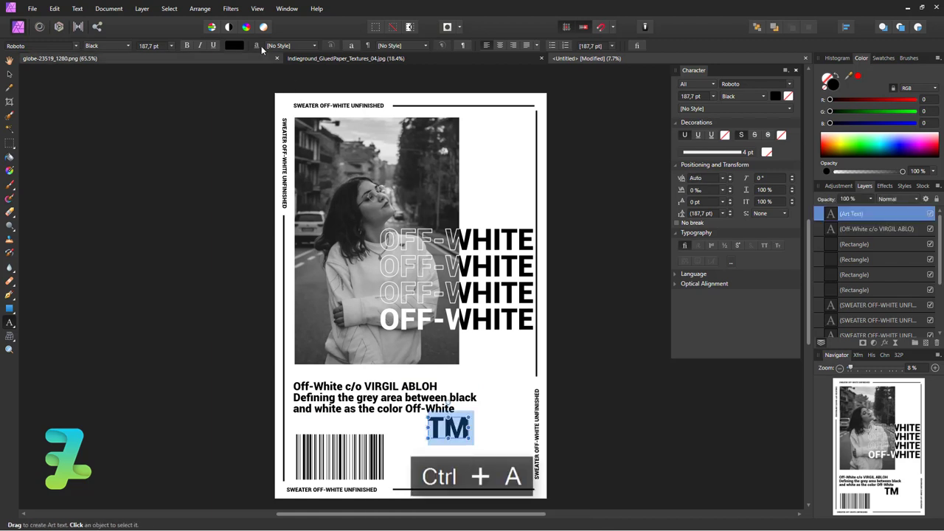
{"action": "left_click", "coordinate": [165, 45]}
{"action": "left_click", "coordinate": [172, 47]}
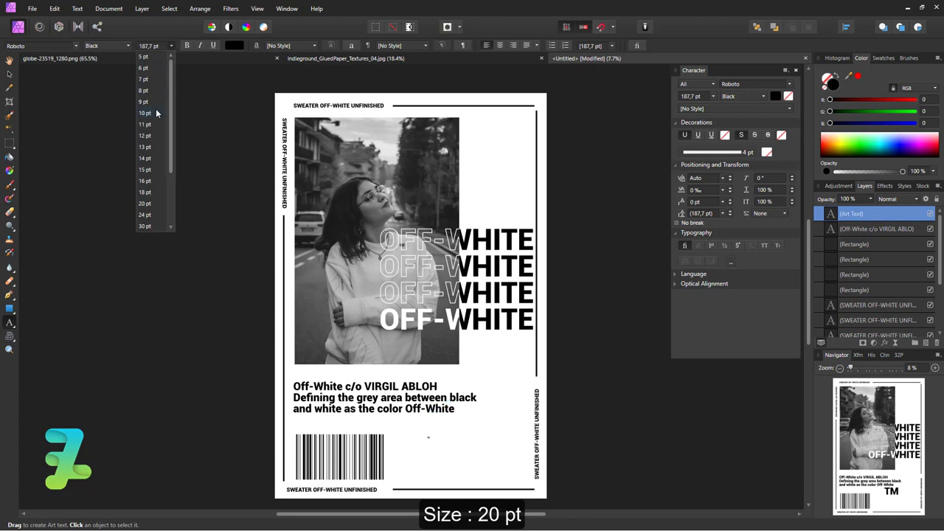
{"action": "left_click", "coordinate": [151, 133]}
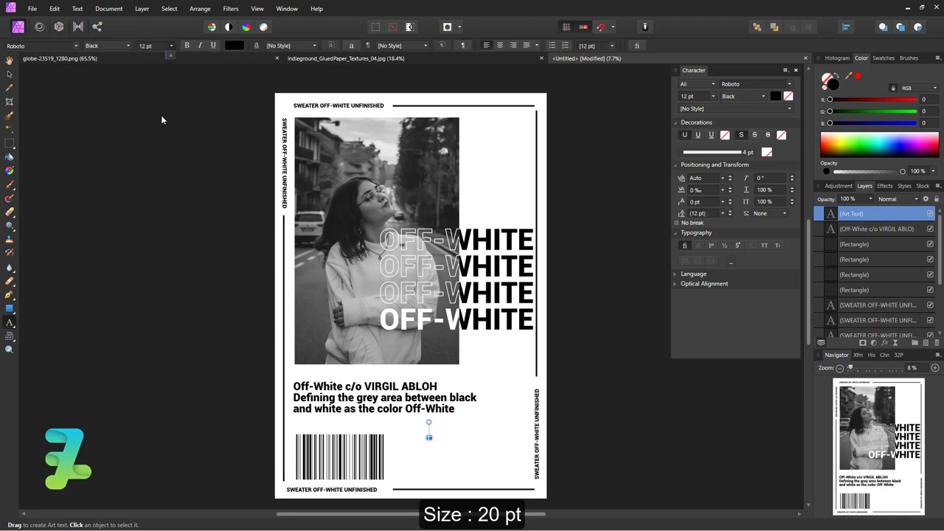
{"action": "left_click", "coordinate": [170, 47]}
{"action": "left_click", "coordinate": [145, 125]}
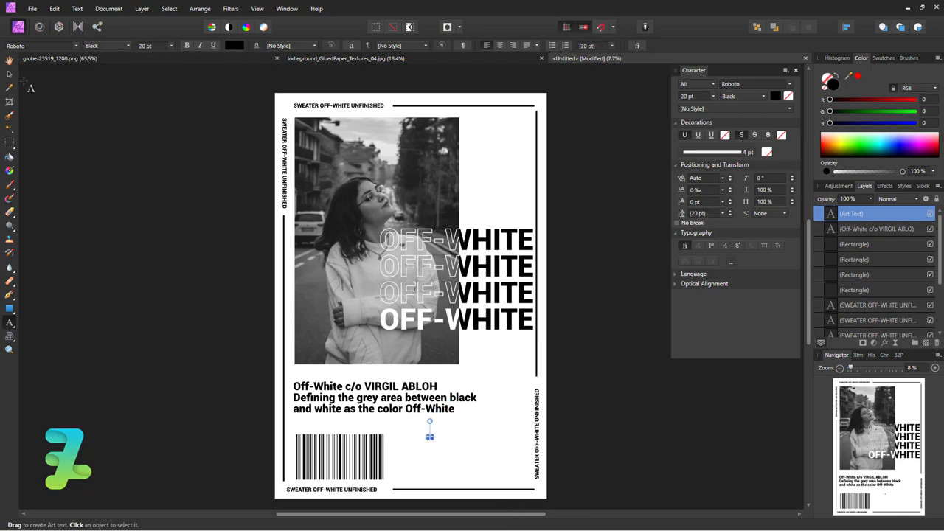
Size the TM mark and place it right after 'VIRGIL ABLOH'.
{"action": "key", "text": "ctrl+equal"}
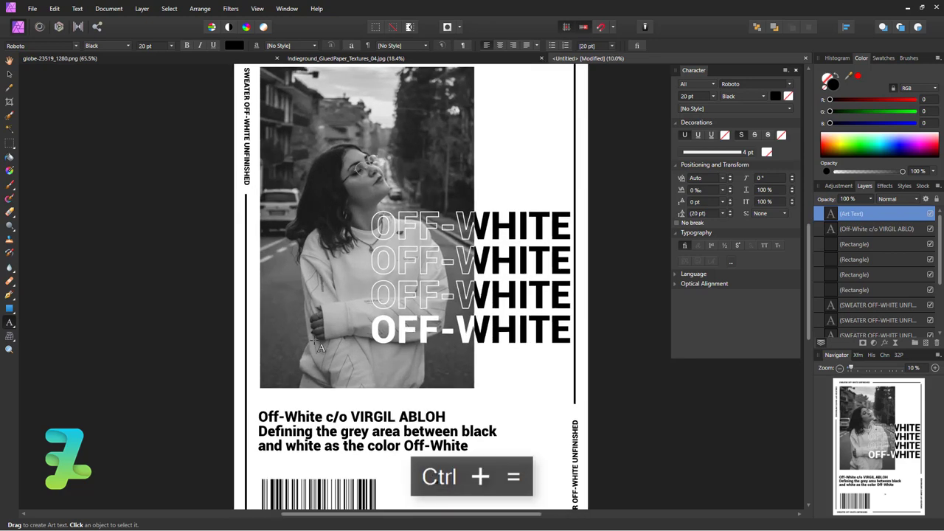
{"action": "key", "text": "ctrl+equal"}
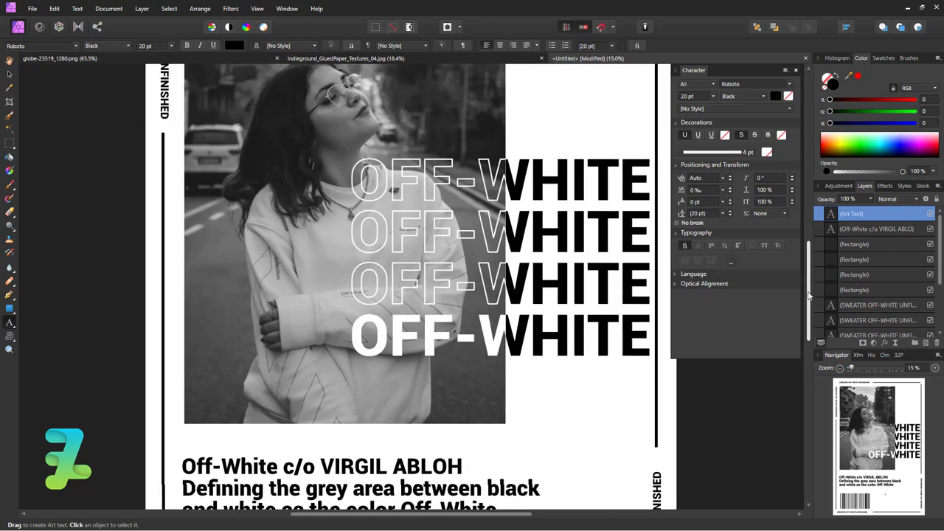
{"action": "scroll", "coordinate": [809, 282], "scroll_direction": "down", "scroll_amount": 5}
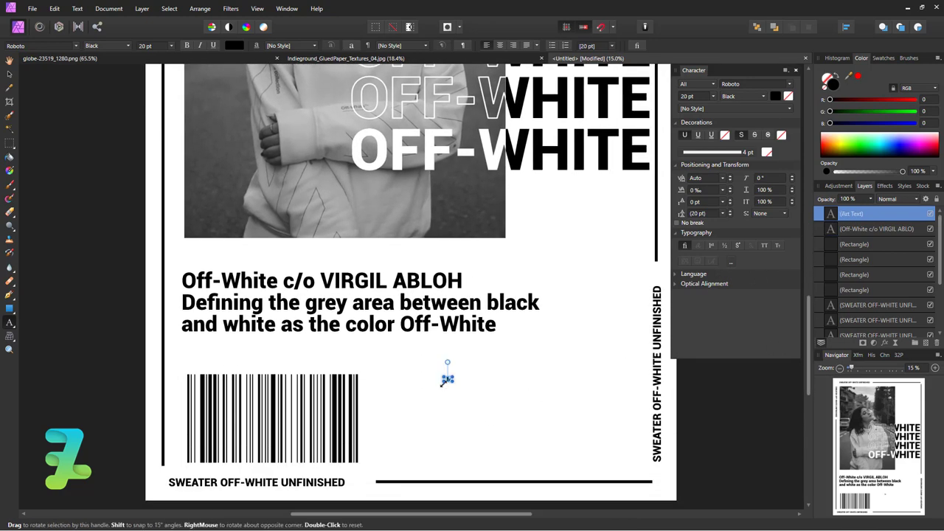
{"action": "mouse_move", "coordinate": [455, 383]}
{"action": "left_mouse_down"}
{"action": "mouse_move", "coordinate": [463, 384]}
{"action": "mouse_move", "coordinate": [474, 279]}
{"action": "left_mouse_up"}
{"action": "left_click", "coordinate": [9, 74]}
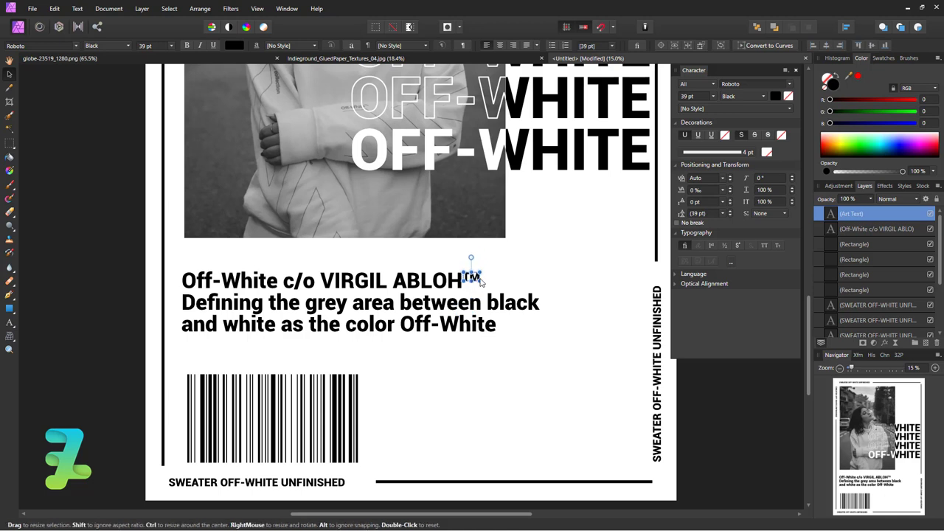
{"action": "key", "text": "ctrl+z"}
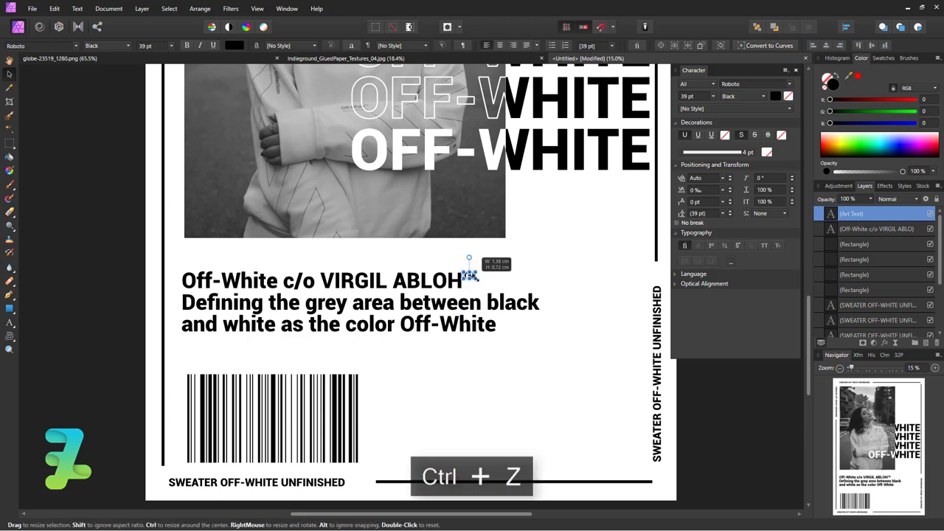
{"action": "left_click_drag", "start_coordinate": [480, 283], "coordinate": [477, 279]}
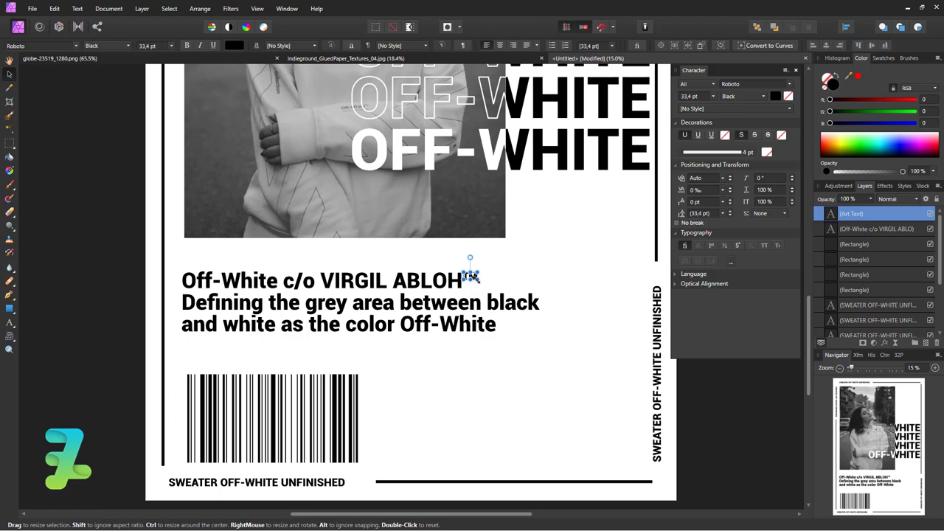
Duplicate the TM mark and position the copy after the final 'Off-White'.
{"action": "key", "text": "ctrl+j"}
{"action": "left_click_drag", "start_coordinate": [507, 329], "coordinate": [502, 322]}
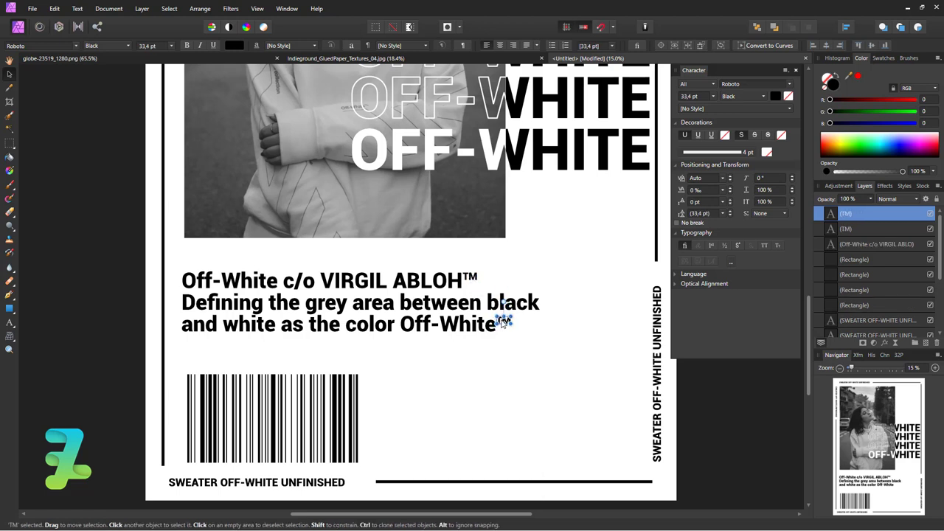
{"action": "left_click", "coordinate": [544, 373]}
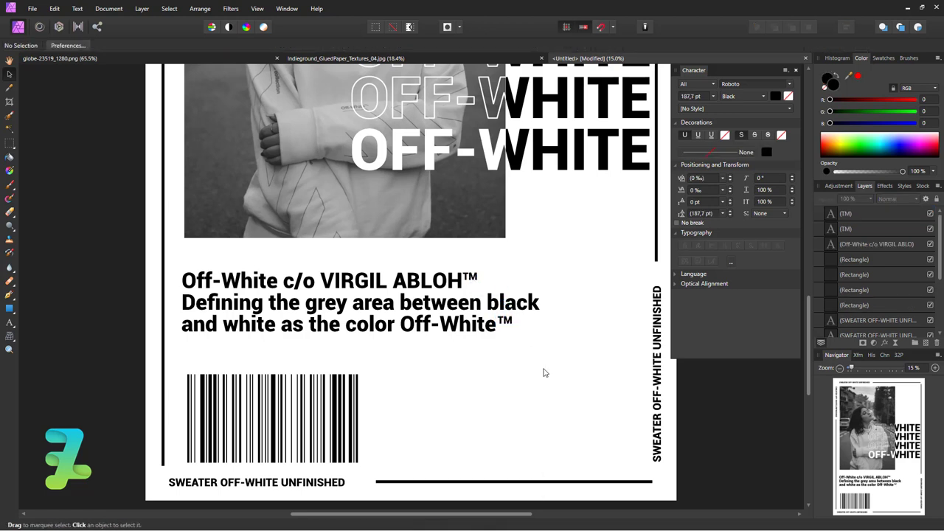
{"action": "key", "text": "ctrl+minus"}
Bring the wireframe globe image into the poster document and close its separate window.
{"action": "key", "text": "ctrl+minus"}
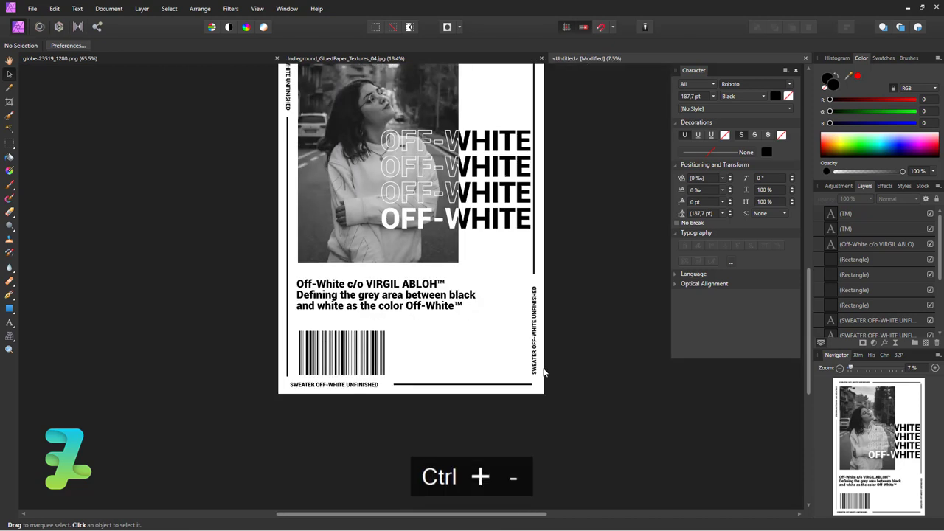
{"action": "key", "text": "ctrl+minus"}
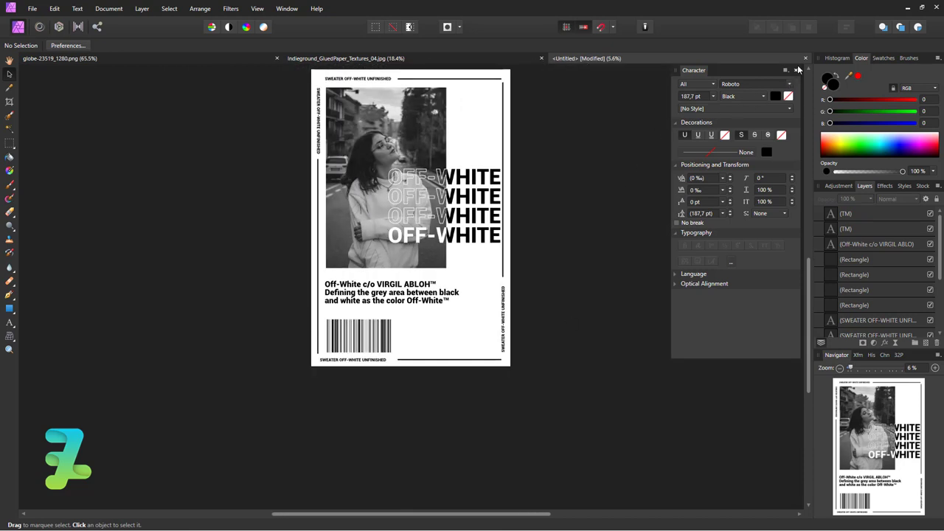
{"action": "left_click", "coordinate": [796, 71]}
{"action": "left_click", "coordinate": [837, 213]}
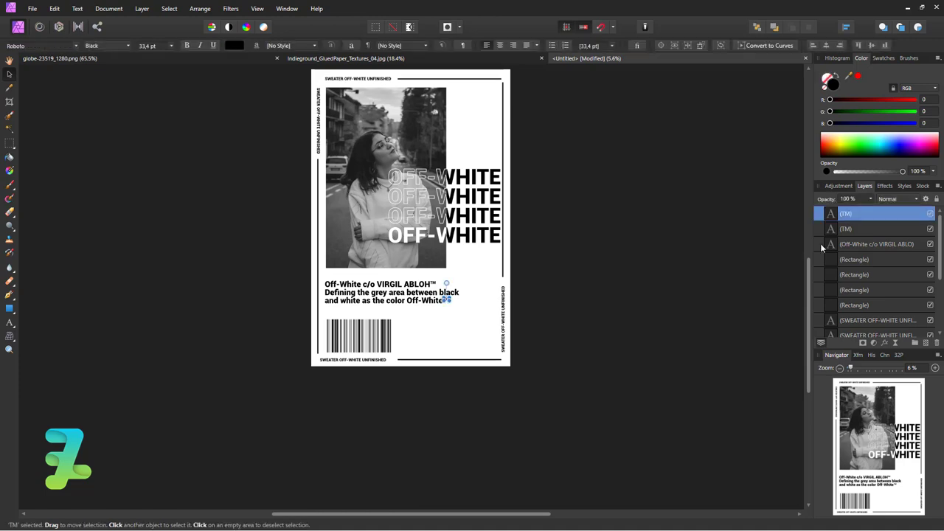
{"action": "left_click_drag", "start_coordinate": [809, 273], "coordinate": [808, 252]}
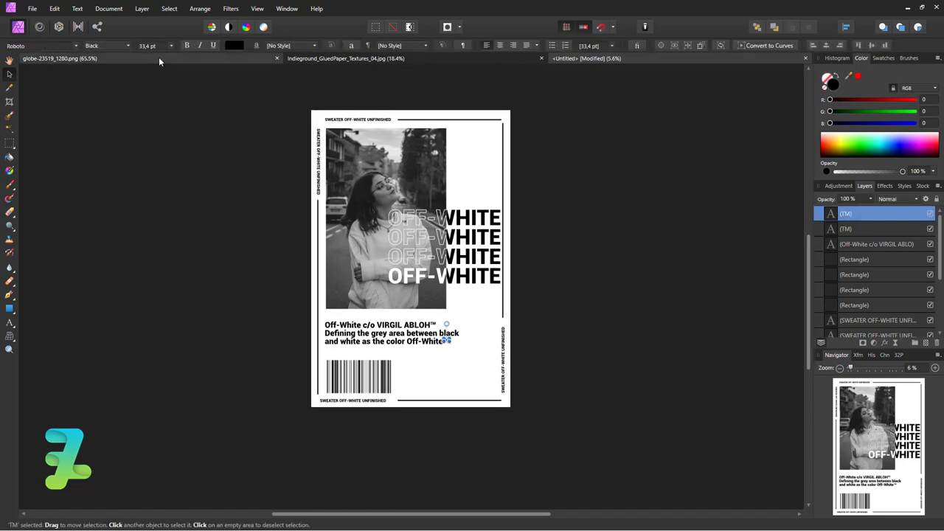
{"action": "left_click_drag", "start_coordinate": [158, 56], "coordinate": [181, 197]}
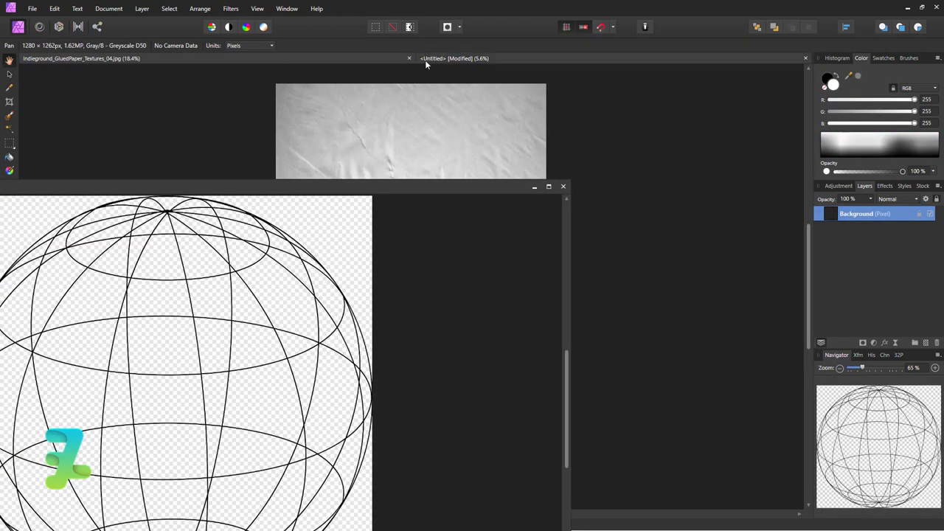
{"action": "left_click_drag", "start_coordinate": [396, 191], "coordinate": [496, 288]}
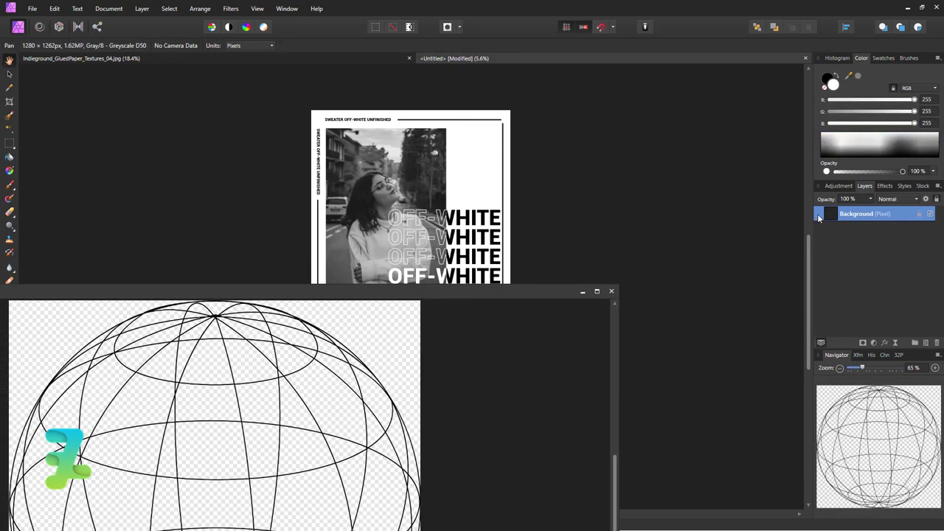
{"action": "left_click_drag", "start_coordinate": [827, 214], "coordinate": [493, 201]}
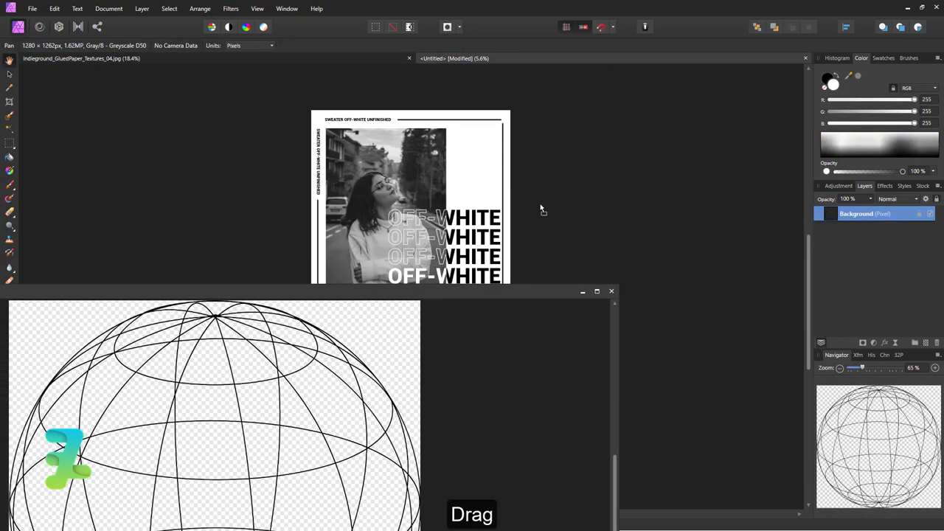
{"action": "left_click", "coordinate": [611, 292]}
{"action": "left_click", "coordinate": [447, 60]}
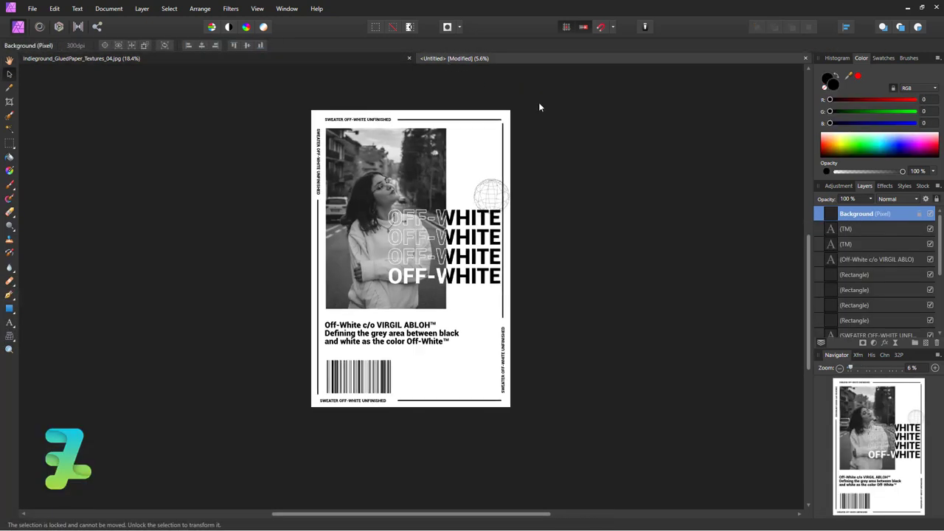
Unlock the globe, move it beside the barcode, and stack three copies.
{"action": "left_click", "coordinate": [937, 199]}
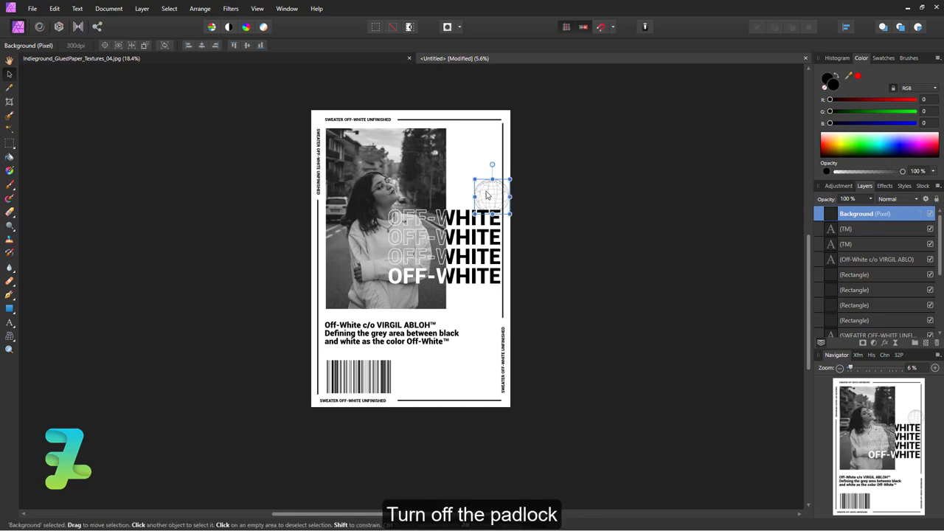
{"action": "left_click_drag", "start_coordinate": [486, 195], "coordinate": [460, 373]}
{"action": "key", "text": "ctrl+j"}
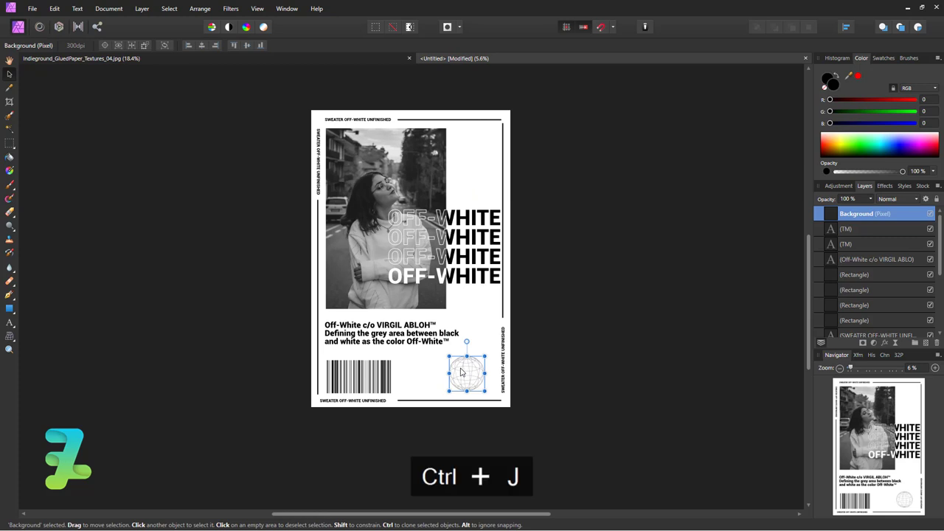
{"action": "key", "text": "ctrl+j"}
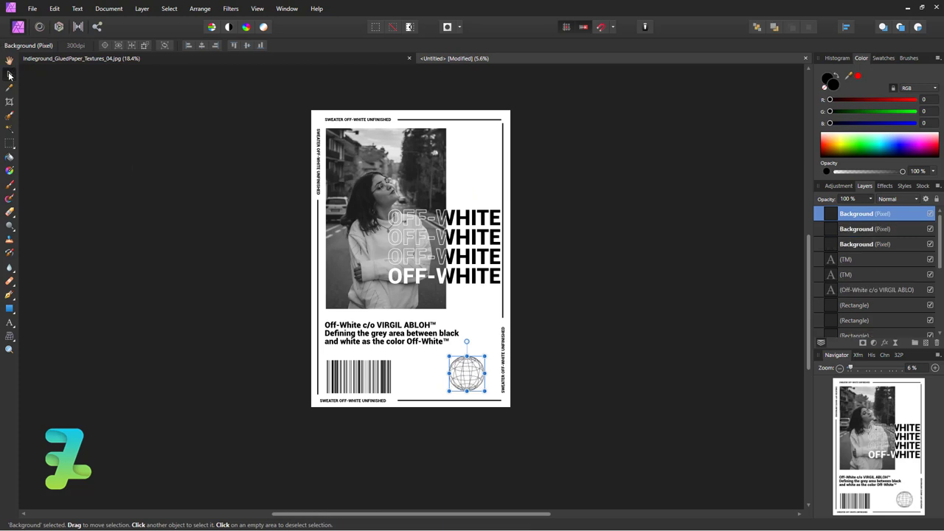
{"action": "left_click", "coordinate": [253, 185]}
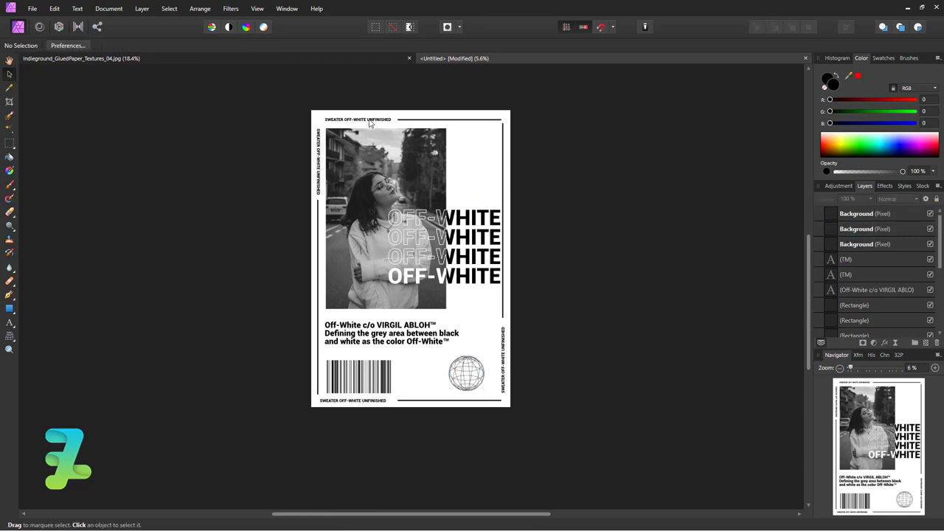
Drop the GluedPaper texture into the poster, close its document unsaved, and stretch it to fill the page.
{"action": "left_click_drag", "start_coordinate": [289, 59], "coordinate": [302, 198]}
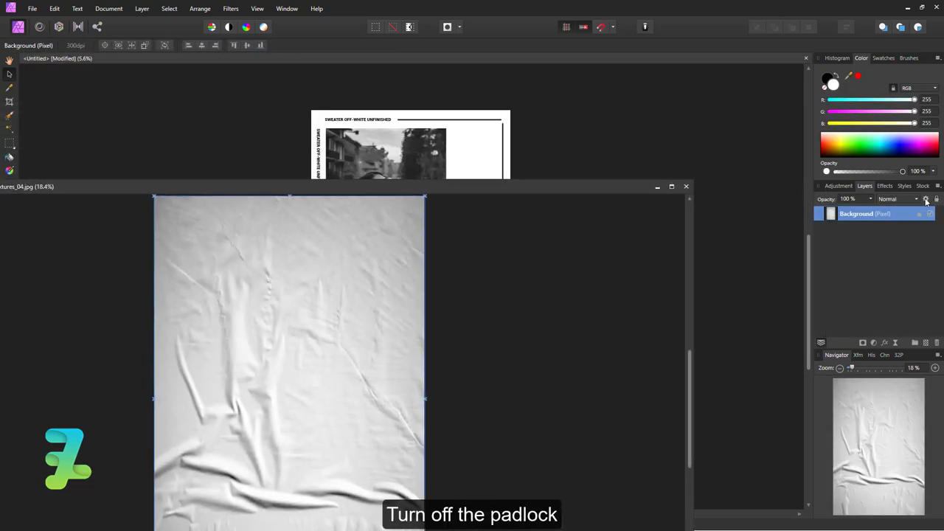
{"action": "left_click_drag", "start_coordinate": [856, 213], "coordinate": [467, 158]}
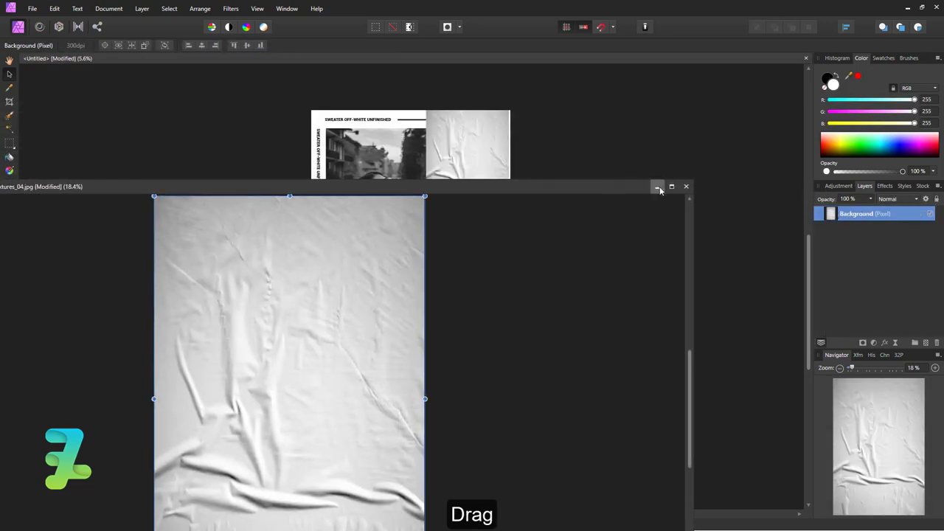
{"action": "left_click", "coordinate": [686, 186]}
{"action": "left_click", "coordinate": [476, 278]}
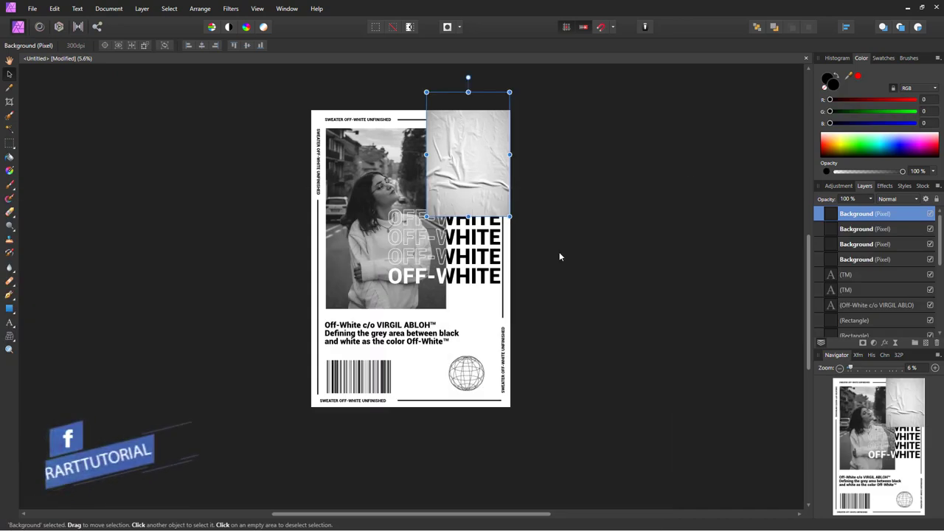
{"action": "left_click_drag", "start_coordinate": [459, 153], "coordinate": [460, 171]}
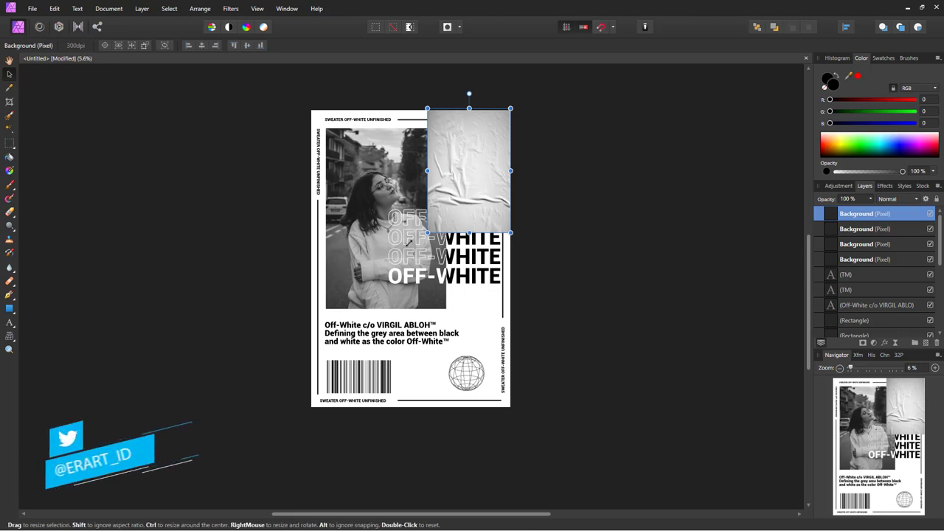
{"action": "left_click_drag", "start_coordinate": [427, 232], "coordinate": [270, 379]}
Set the texture layer's blend mode to Multiply and add a Curves adjustment.
{"action": "left_click", "coordinate": [608, 309]}
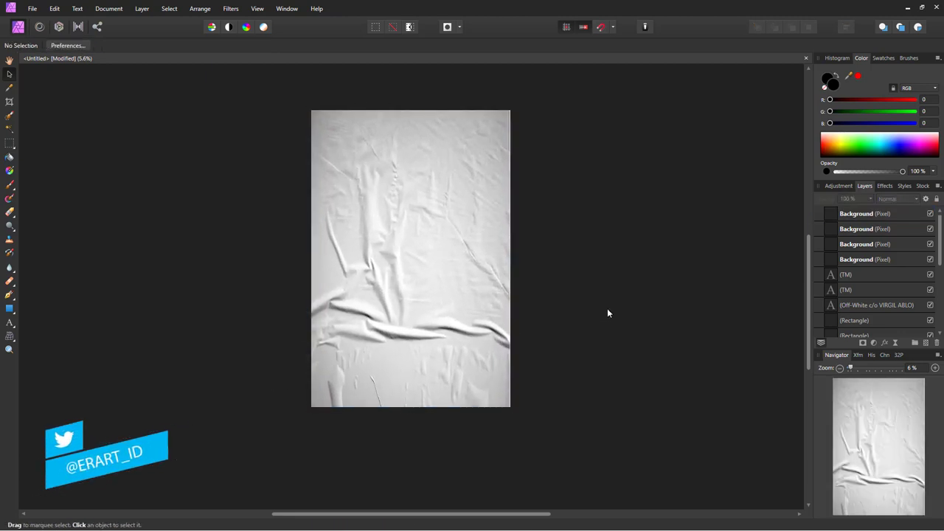
{"action": "left_click", "coordinate": [478, 233]}
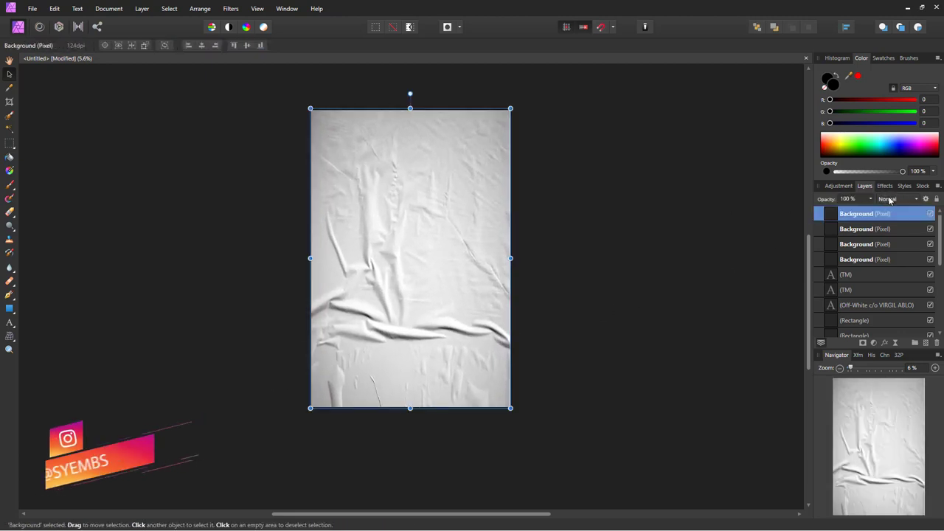
{"action": "left_click", "coordinate": [890, 200]}
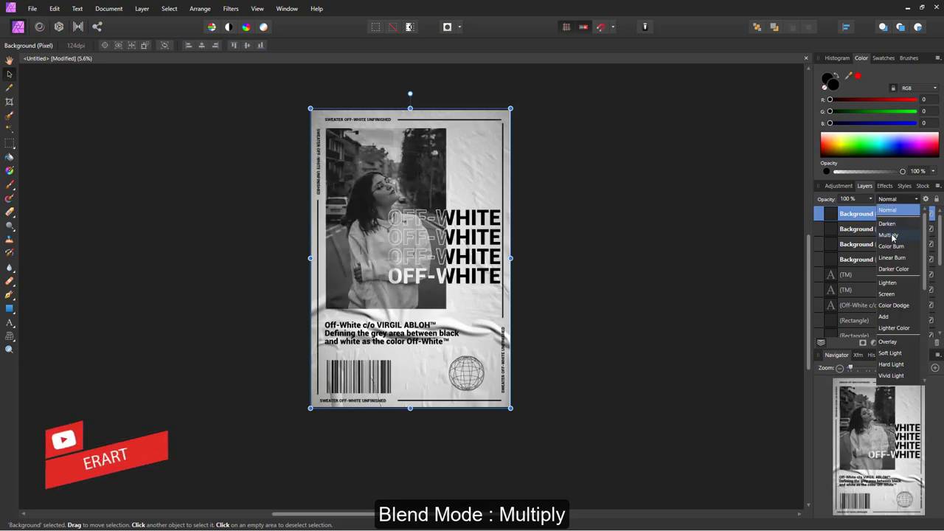
{"action": "left_click", "coordinate": [890, 234]}
{"action": "left_click", "coordinate": [838, 186]}
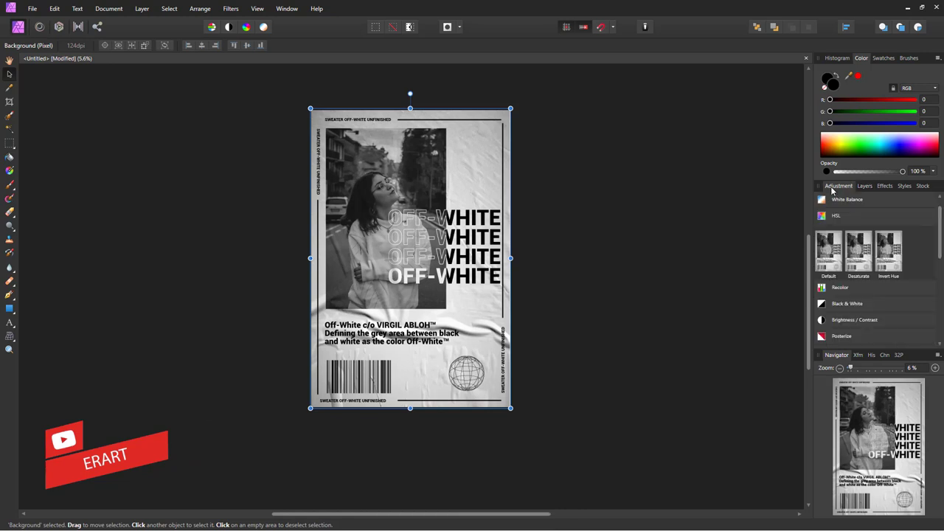
{"action": "scroll", "coordinate": [935, 241], "scroll_direction": "down", "scroll_amount": 3}
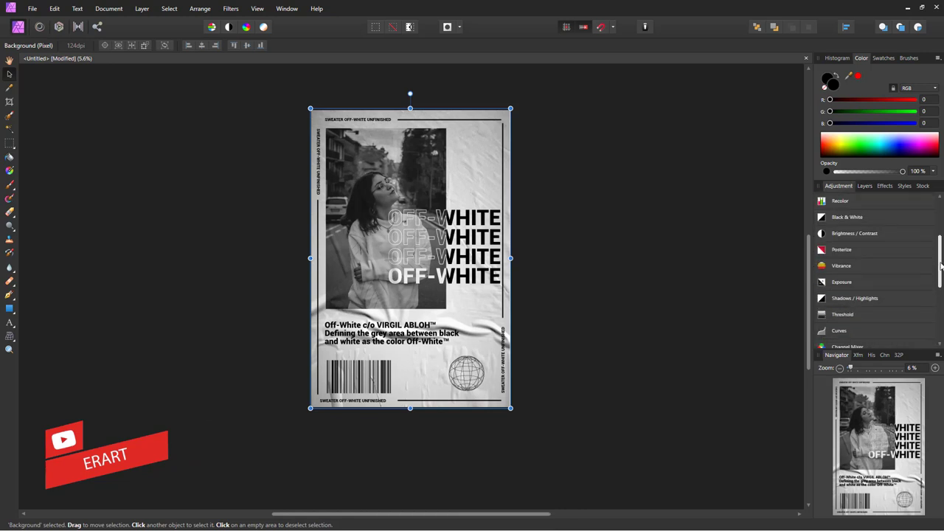
{"action": "left_click", "coordinate": [841, 300]}
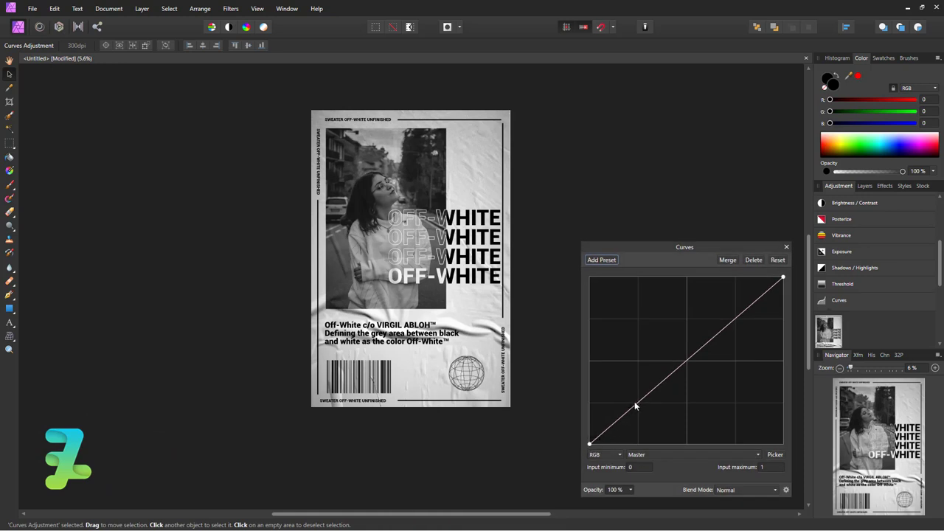
Shape the Curves into a contrast S-curve, moving black and white endpoints inward.
{"action": "mouse_move", "coordinate": [636, 406]}
{"action": "left_mouse_down"}
{"action": "mouse_move", "coordinate": [637, 441]}
{"action": "mouse_move", "coordinate": [635, 410]}
{"action": "left_mouse_up"}
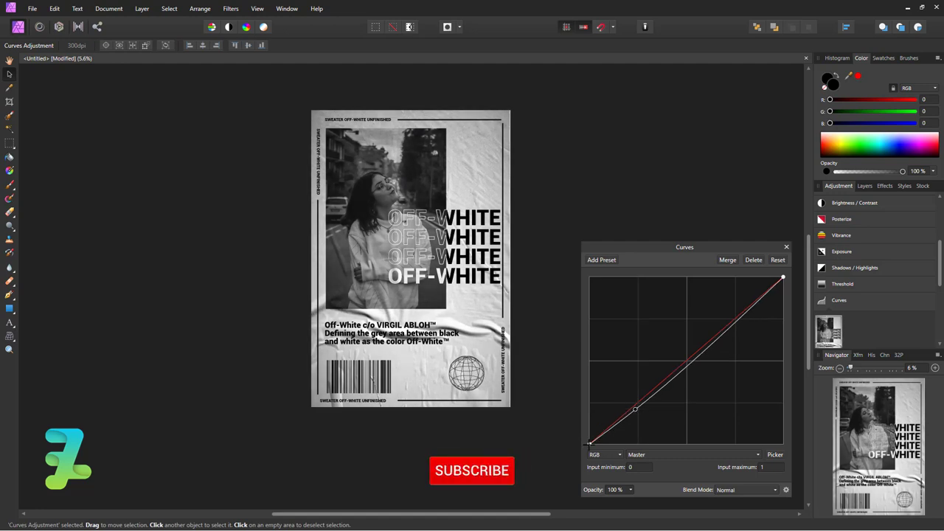
{"action": "left_click_drag", "start_coordinate": [590, 444], "coordinate": [606, 437]}
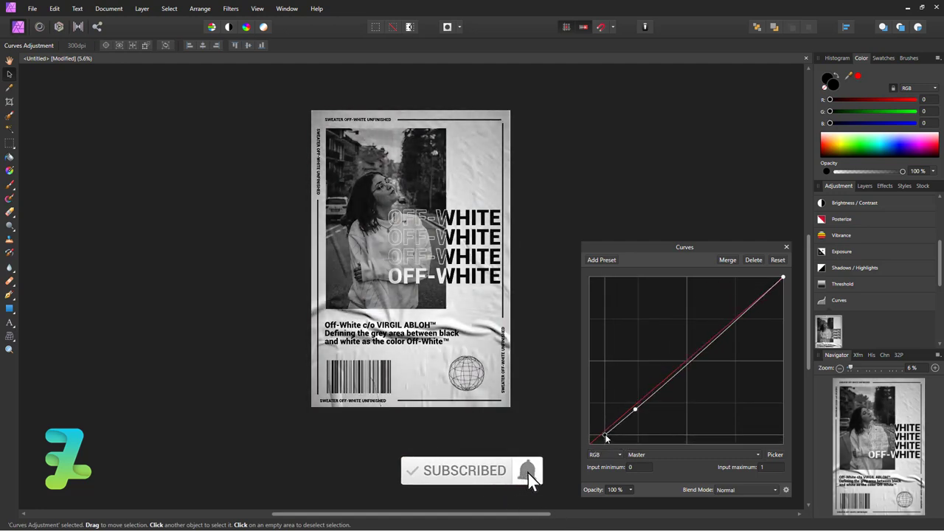
{"action": "mouse_move", "coordinate": [784, 277]}
{"action": "left_mouse_down"}
{"action": "mouse_move", "coordinate": [752, 279]}
{"action": "mouse_move", "coordinate": [774, 275]}
{"action": "left_mouse_up"}
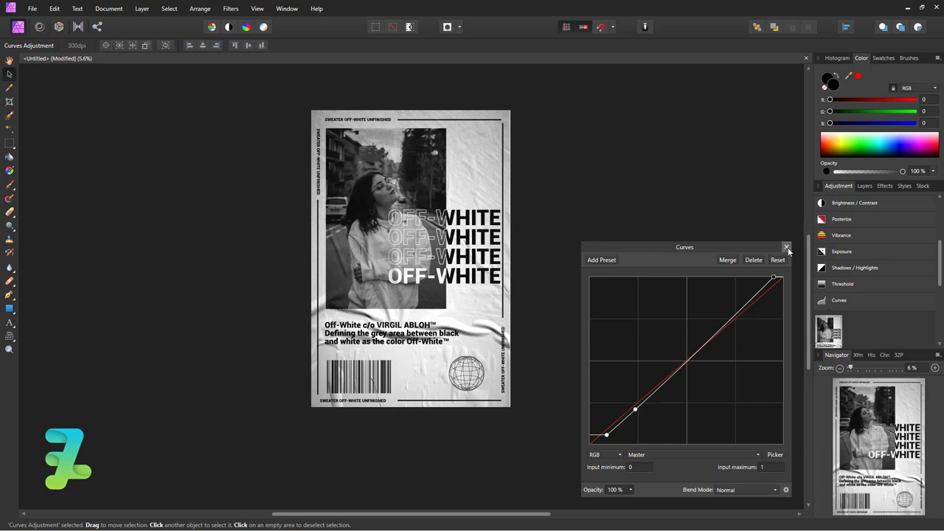
{"action": "left_click", "coordinate": [786, 247]}
{"action": "left_click", "coordinate": [864, 186]}
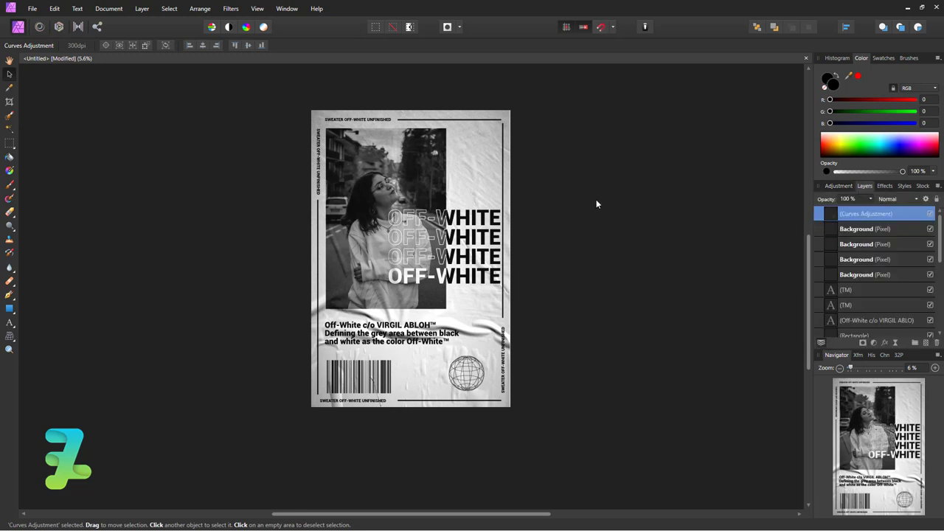
Hide one duplicate Background (Pixel) globe layer to lighten the globe slightly.
{"action": "mouse_move", "coordinate": [877, 215]}
{"action": "left_mouse_down"}
{"action": "mouse_move", "coordinate": [879, 232]}
{"action": "mouse_move", "coordinate": [916, 231]}
{"action": "left_mouse_up"}
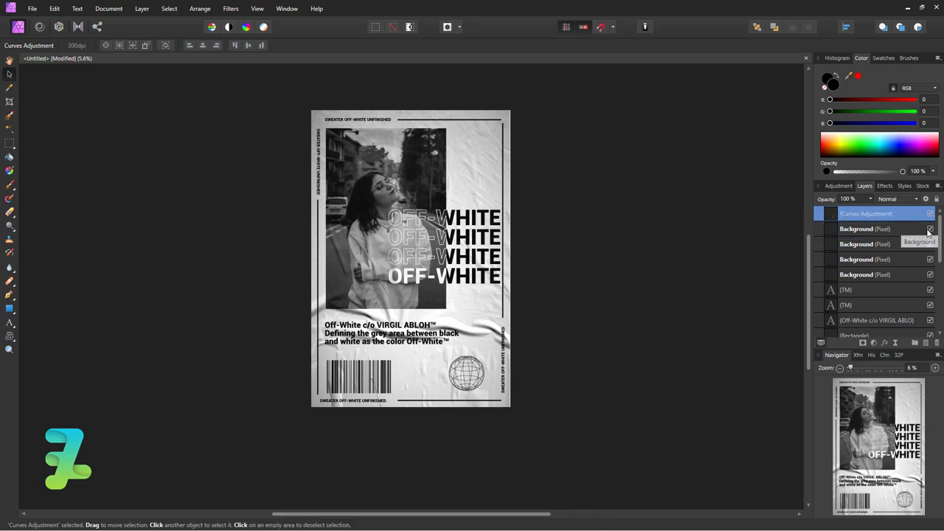
{"action": "left_click", "coordinate": [929, 231]}
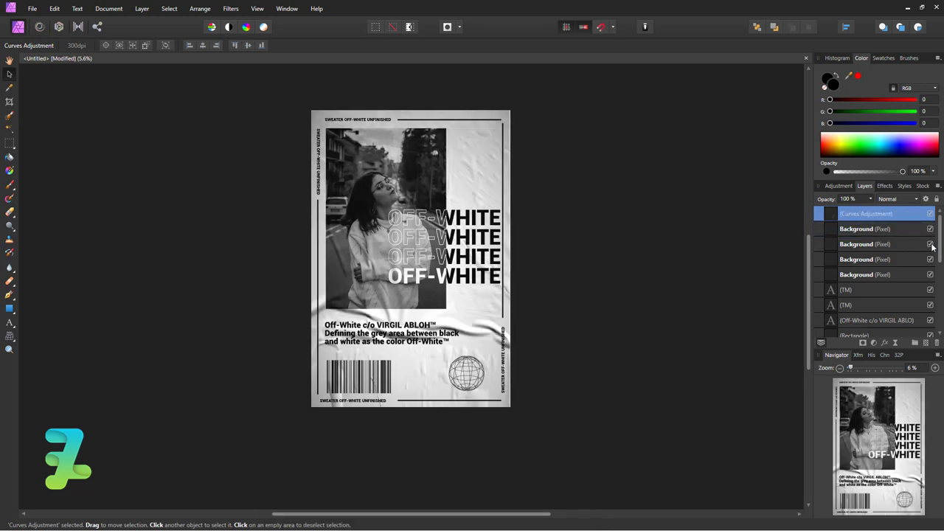
{"action": "left_click", "coordinate": [930, 244]}
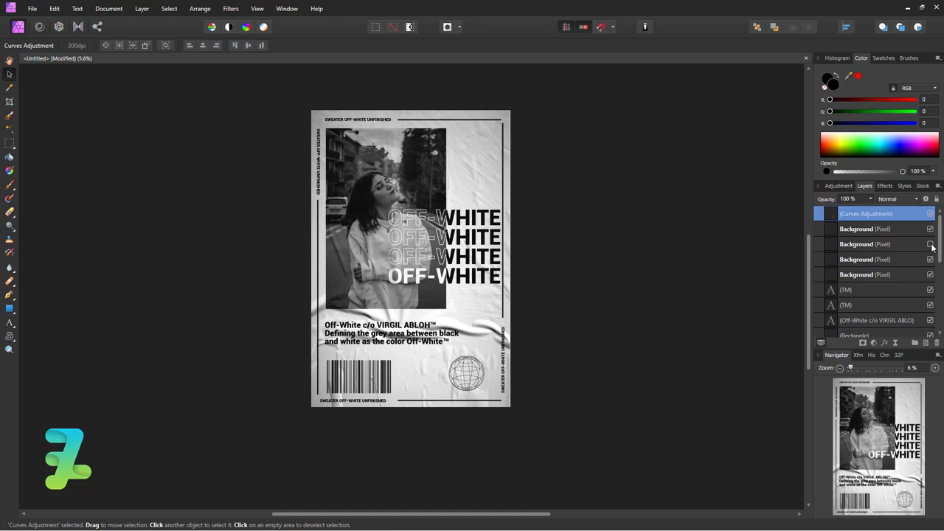